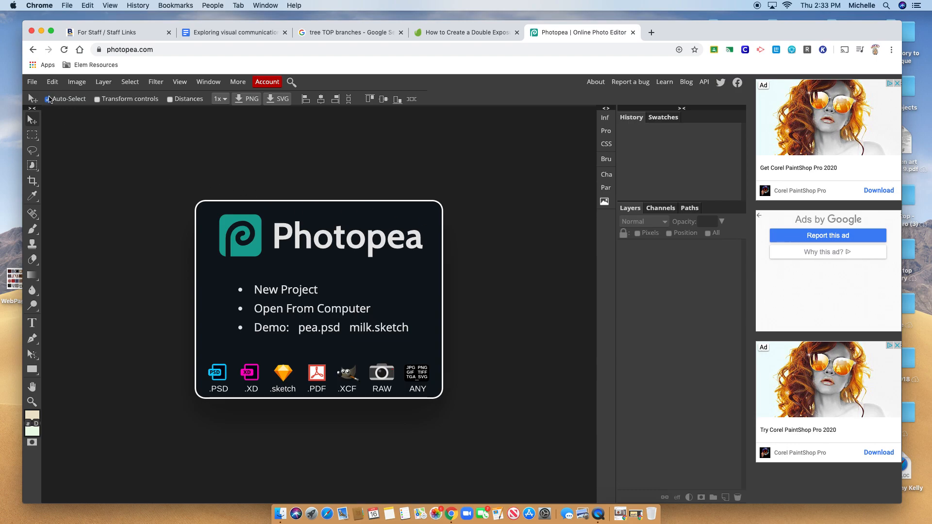
Create a new project 10 in wide and 8 in high with a transparent background
{"action": "left_click", "coordinate": [264, 290]}
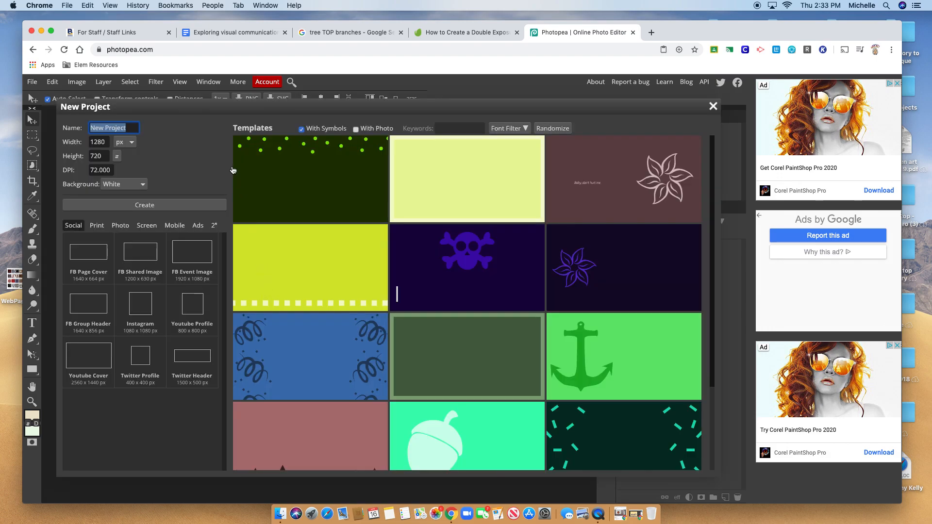
{"action": "left_click", "coordinate": [133, 141]}
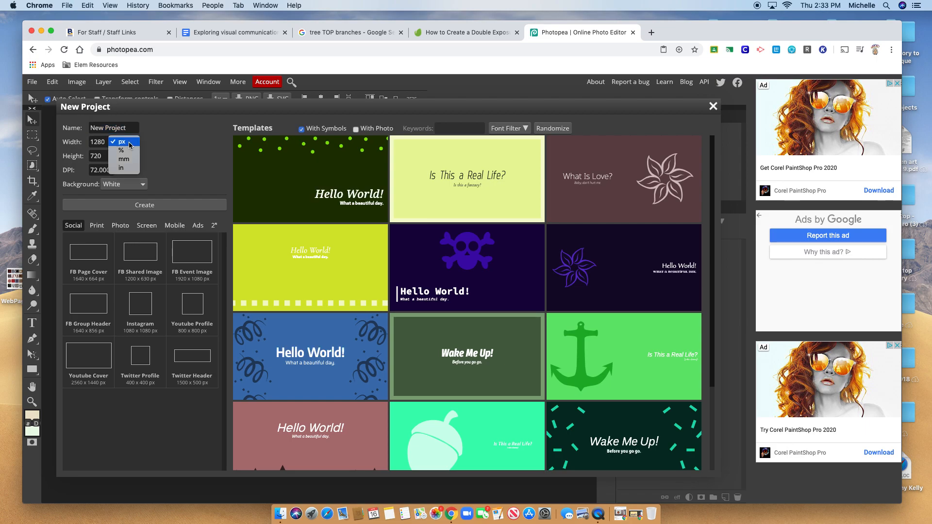
{"action": "left_click", "coordinate": [121, 168]}
{"action": "double_click", "coordinate": [107, 142]}
{"action": "type", "text": "10"}
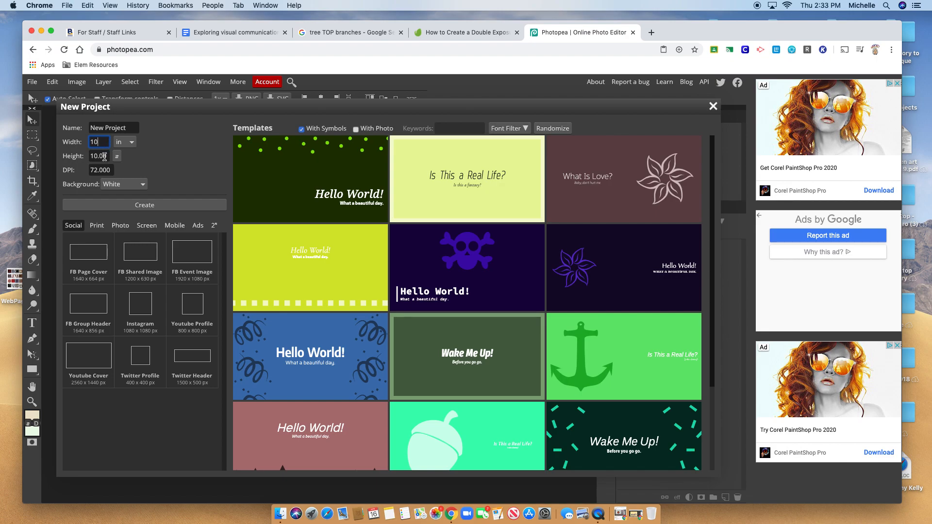
{"action": "double_click", "coordinate": [105, 156]}
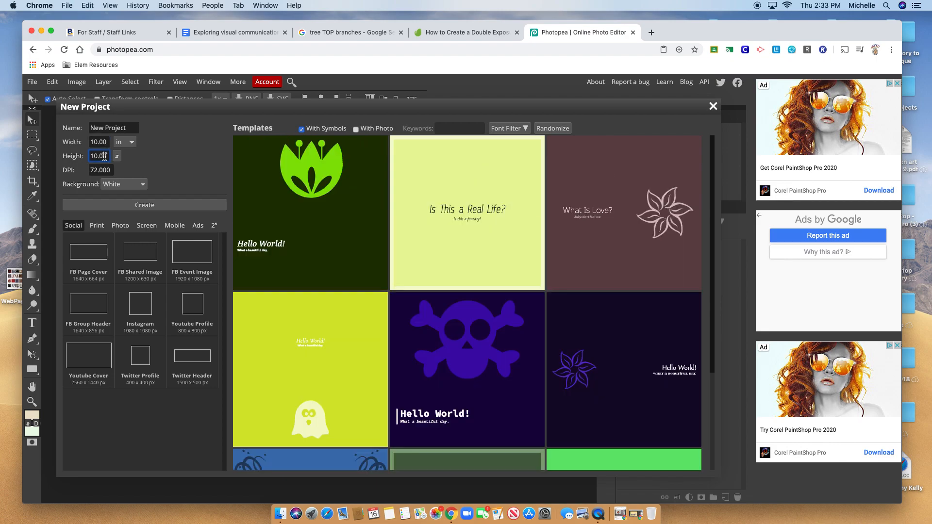
{"action": "type", "text": "8"}
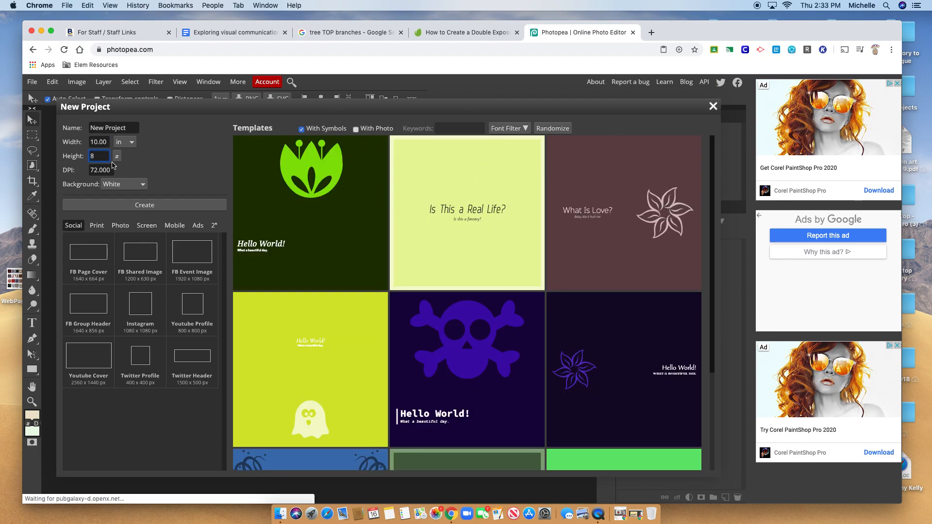
{"action": "left_click", "coordinate": [128, 179]}
{"action": "left_click", "coordinate": [128, 184]}
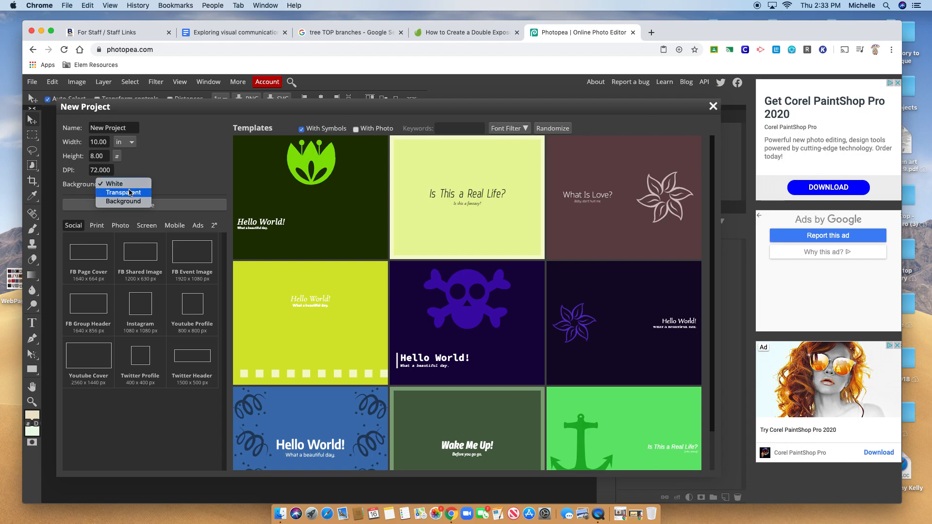
{"action": "left_click", "coordinate": [129, 192]}
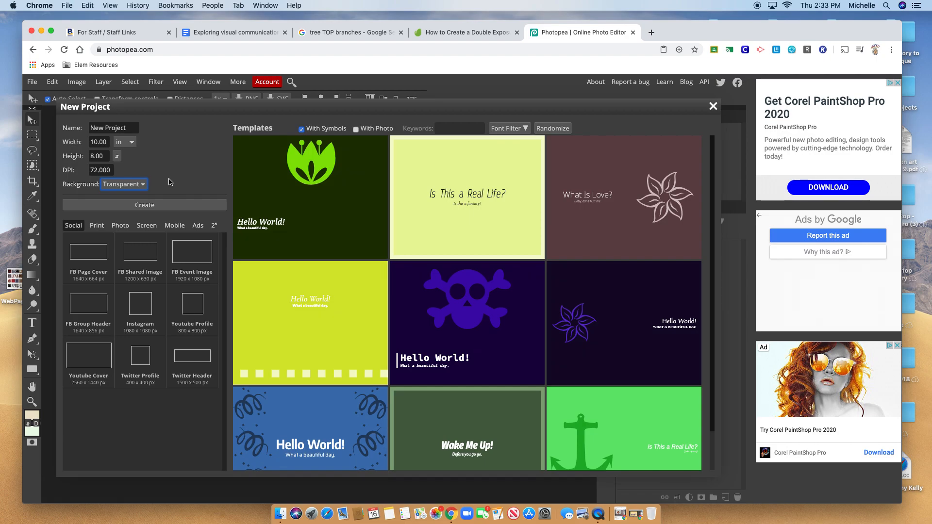
{"action": "left_click", "coordinate": [166, 208]}
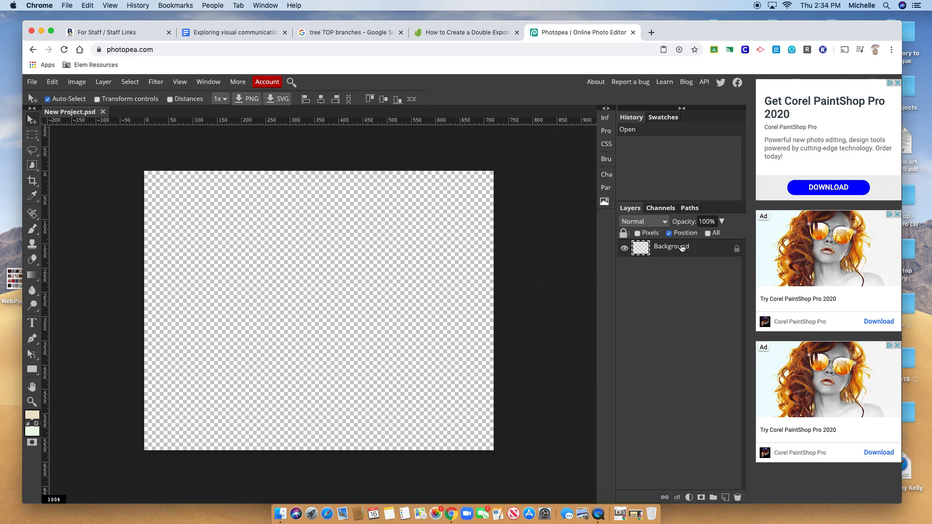
Choose the Brush Tool and enlarge its size to 530 px
{"action": "left_click", "coordinate": [29, 234]}
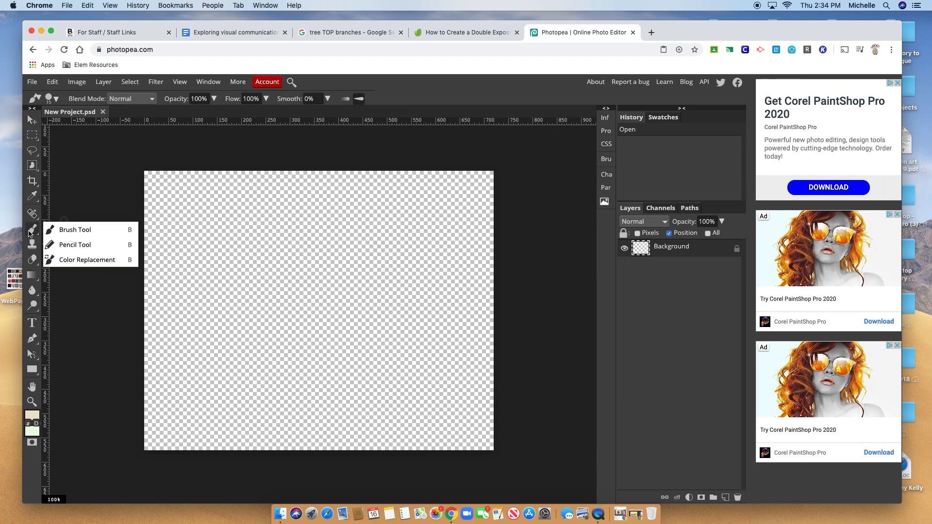
{"action": "left_click", "coordinate": [57, 231]}
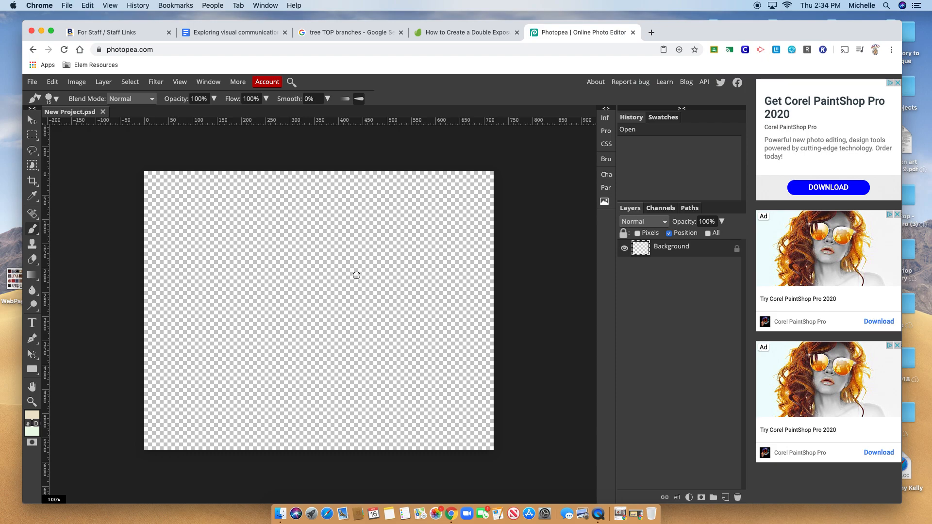
{"action": "key", "text": "bracketright"}
{"action": "key", "text": "bracketright"}
{"action": "key", "text": "bracketright"}
{"action": "key", "text": "bracketright"}
{"action": "key", "text": "bracketright"}
{"action": "key", "text": "bracketright"}
{"action": "key", "text": "bracketright"}
{"action": "key", "text": "bracketright"}
{"action": "key", "text": "bracketright"}
{"action": "key", "text": "bracketright"}
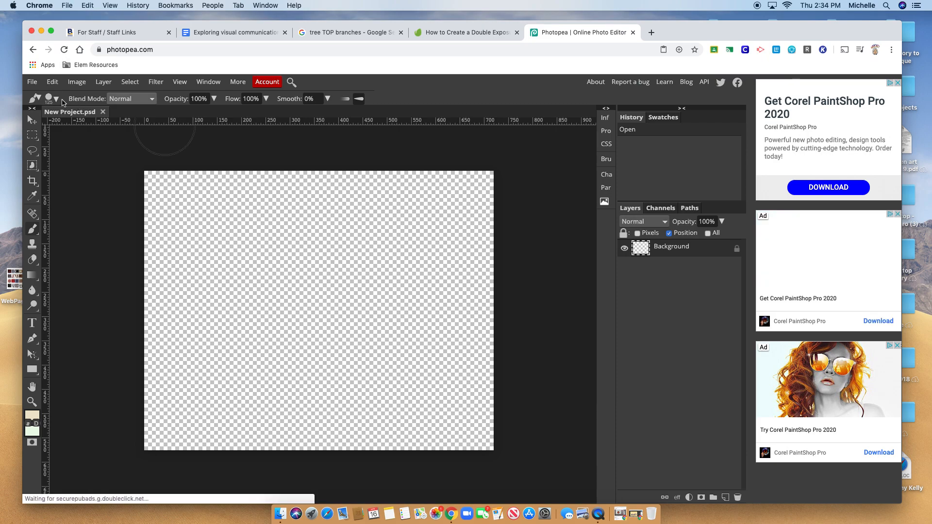
{"action": "left_click", "coordinate": [57, 100]}
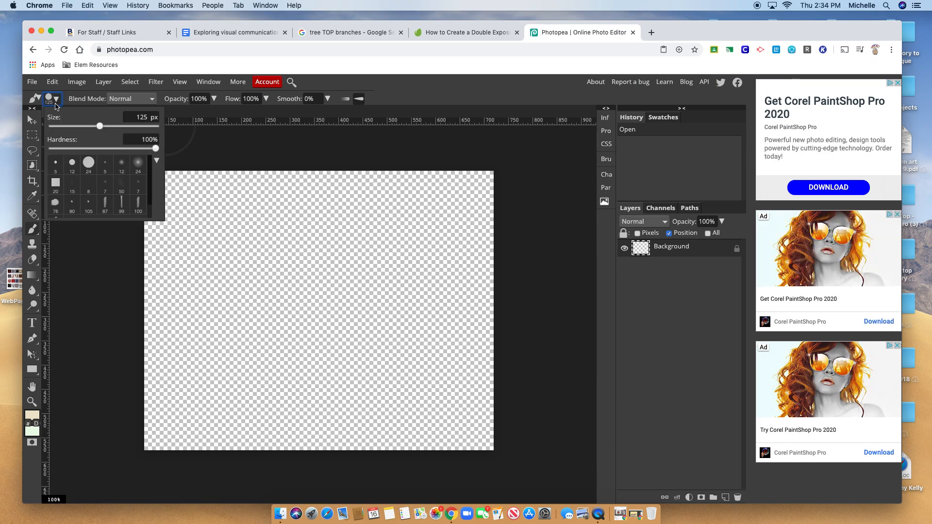
{"action": "left_click_drag", "start_coordinate": [99, 126], "coordinate": [137, 128]}
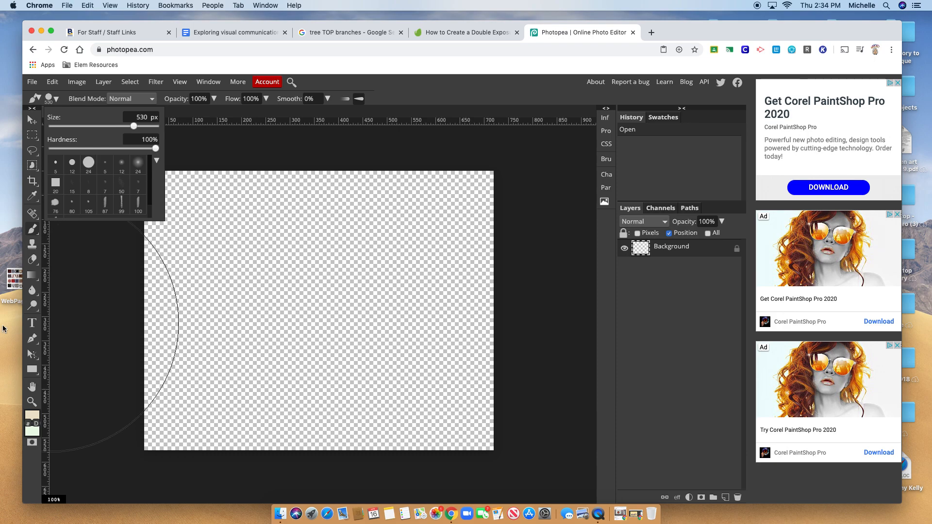
Set the foreground color to orange-brown c58129 and paint one large round dab in the middle of the canvas
{"action": "left_click", "coordinate": [32, 415]}
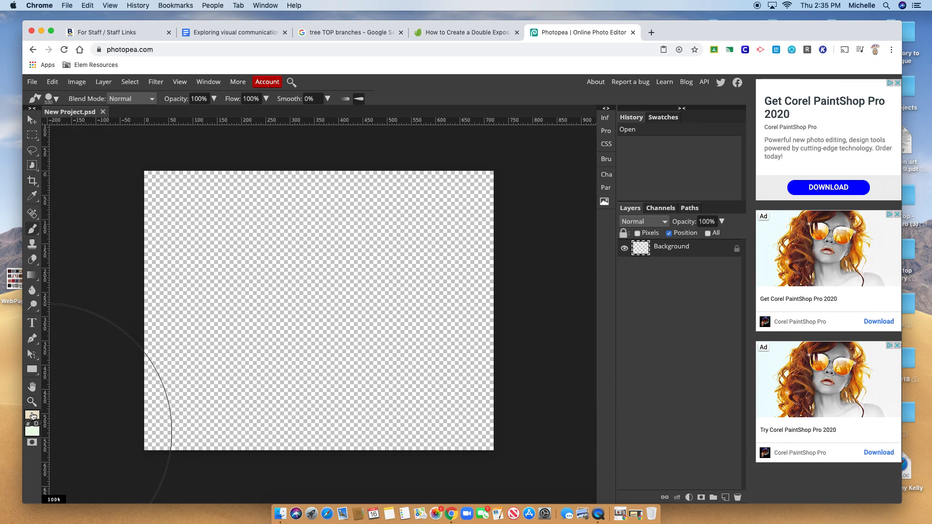
{"action": "left_click", "coordinate": [33, 416]}
{"action": "left_click", "coordinate": [193, 179]}
{"action": "left_click", "coordinate": [200, 197]}
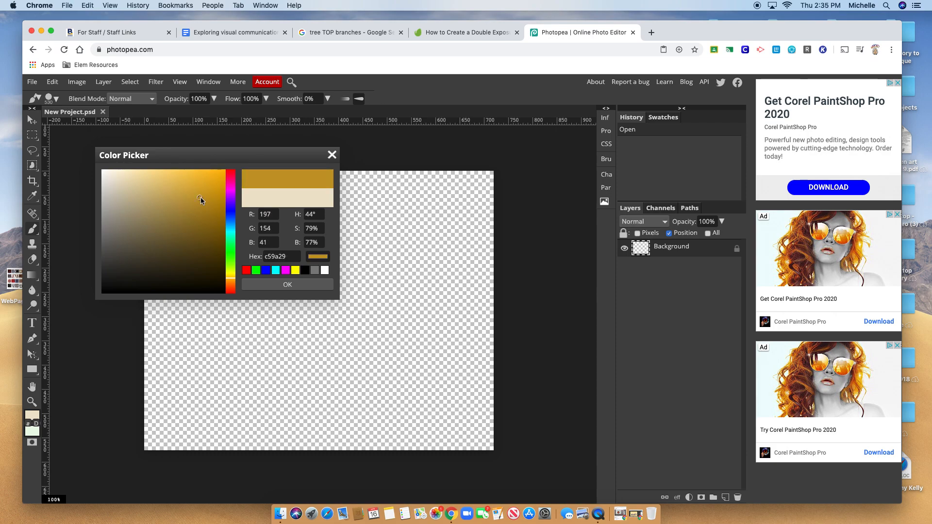
{"action": "left_click", "coordinate": [232, 281]}
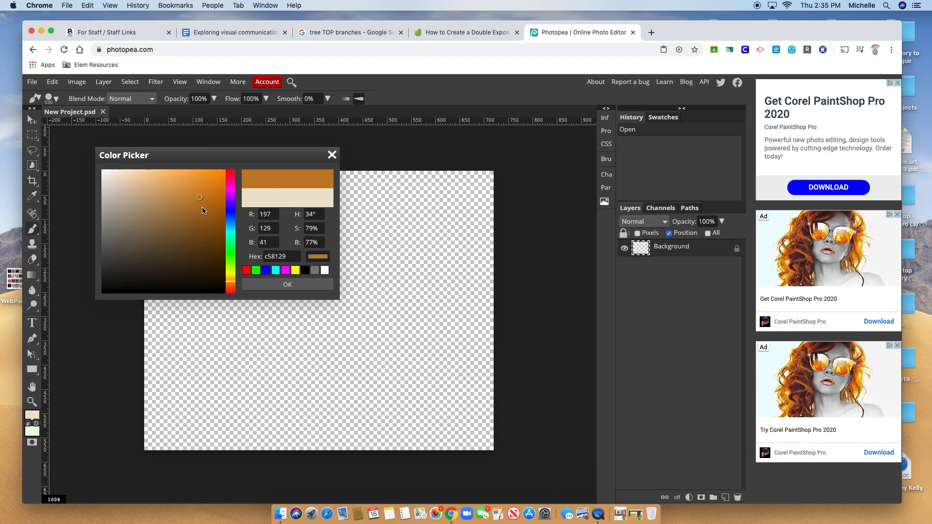
{"action": "left_click", "coordinate": [307, 285]}
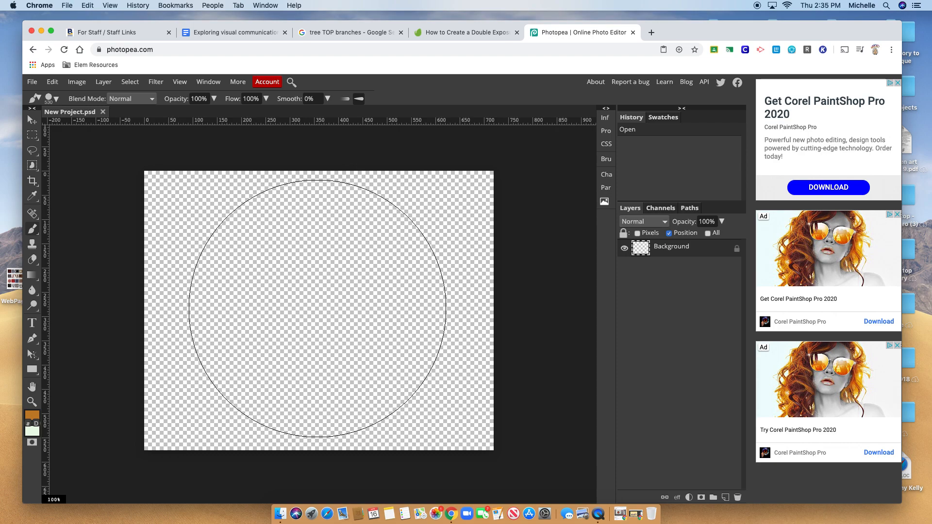
{"action": "left_click", "coordinate": [312, 309]}
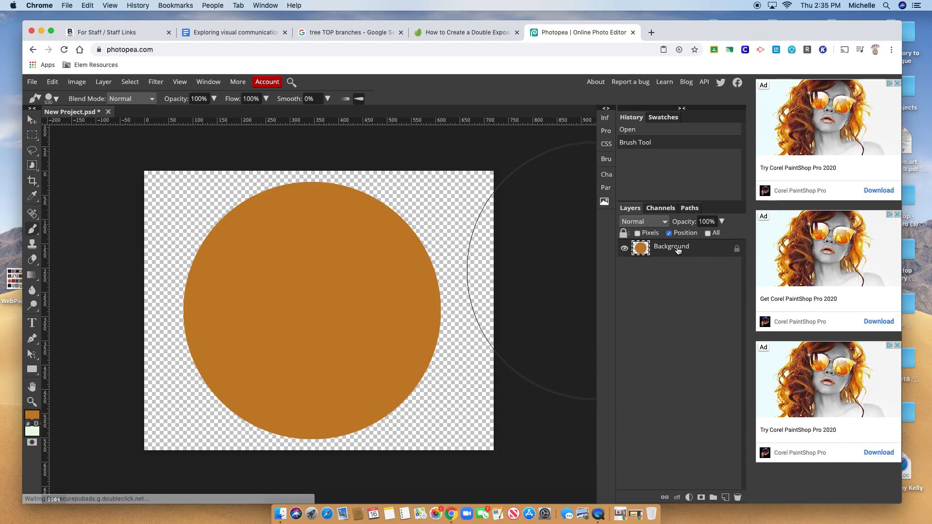
Unlock the background layer and rename it "hamburger bun"
{"action": "left_click", "coordinate": [736, 249]}
{"action": "double_click", "coordinate": [679, 247]}
{"action": "type", "text": "hamburger"}
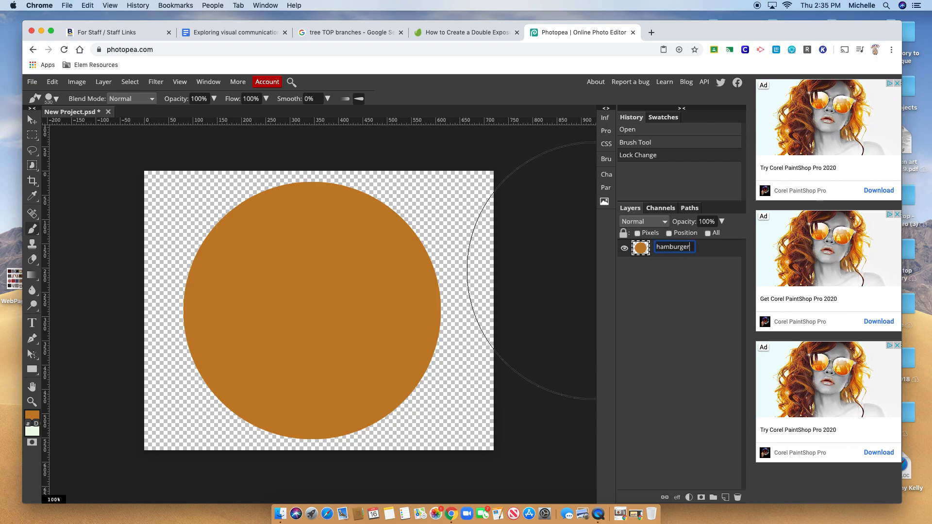
{"action": "type", "text": " bun"}
{"action": "key", "text": "Return"}
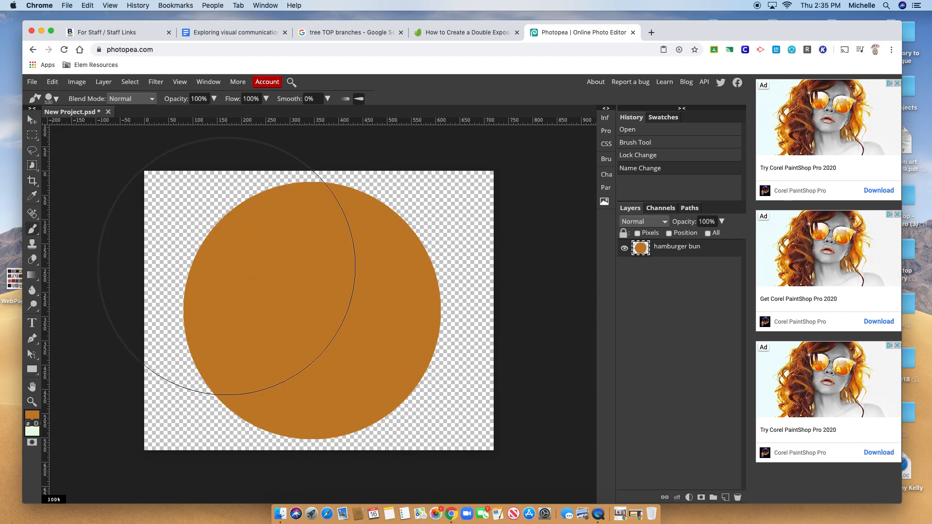
Change the foreground color to green 3e9824 for the brush
{"action": "left_click", "coordinate": [31, 228]}
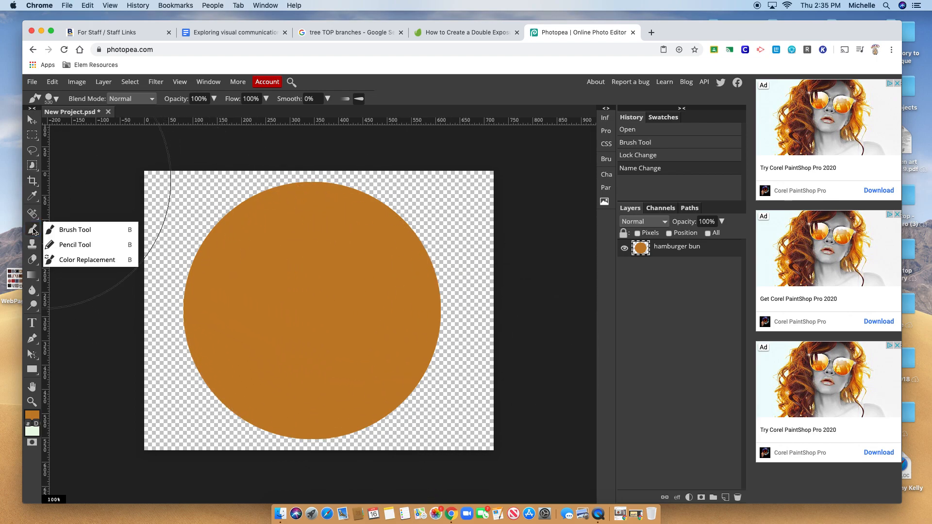
{"action": "left_click", "coordinate": [34, 416]}
{"action": "left_click", "coordinate": [231, 256]}
{"action": "left_click", "coordinate": [201, 237]}
{"action": "left_click", "coordinate": [196, 219]}
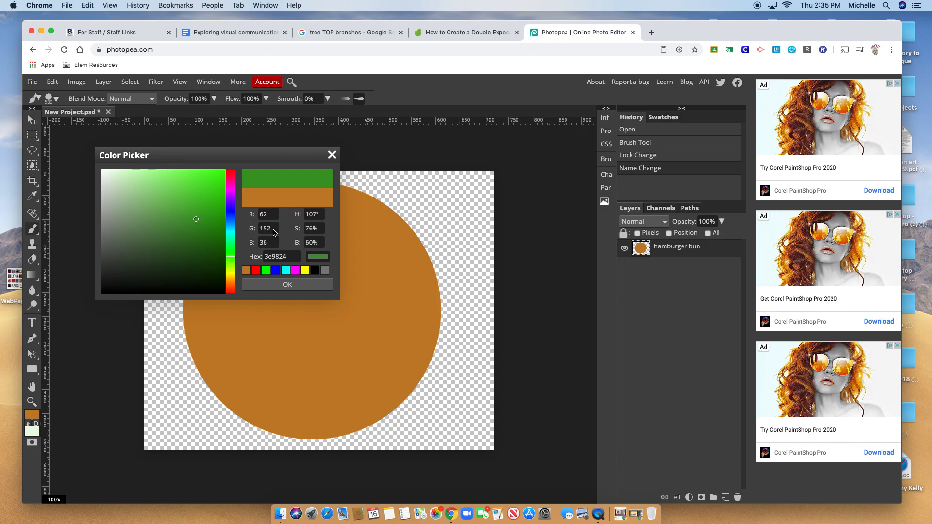
{"action": "left_click", "coordinate": [313, 287]}
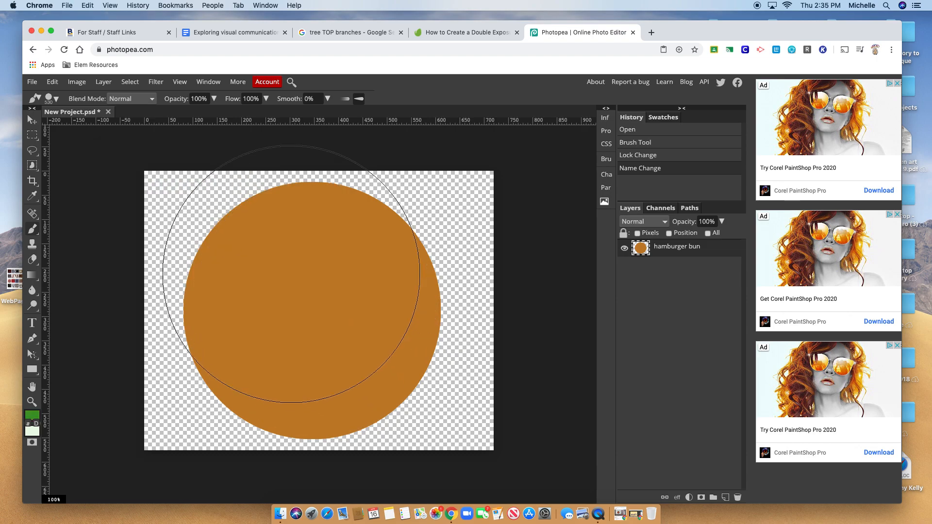
Reduce the brush size to 10 px
{"action": "left_click", "coordinate": [56, 100]}
{"action": "left_click", "coordinate": [66, 127]}
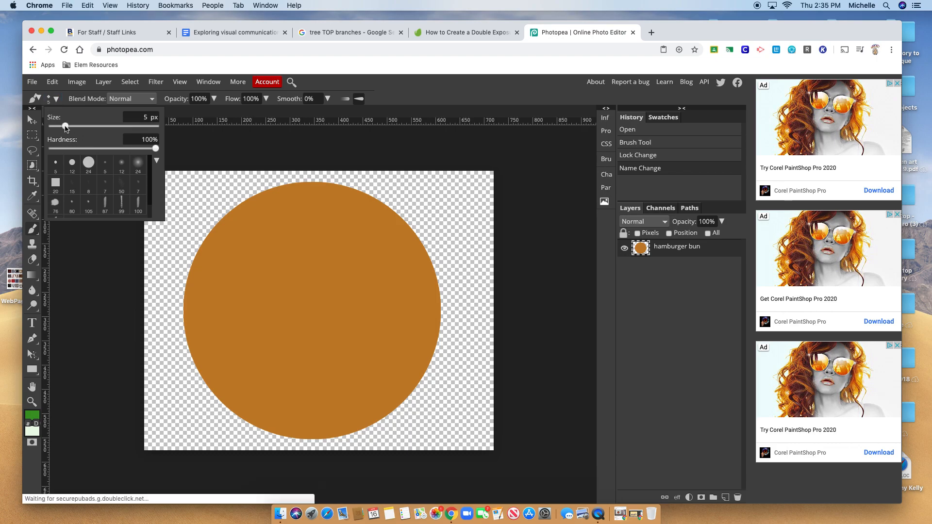
{"action": "left_click_drag", "start_coordinate": [65, 127], "coordinate": [64, 127]}
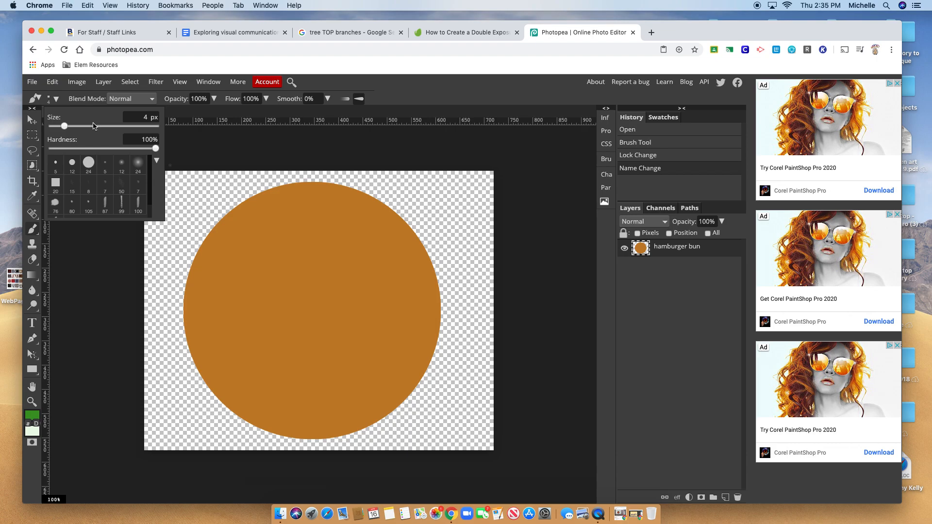
{"action": "left_click_drag", "start_coordinate": [65, 127], "coordinate": [71, 127]}
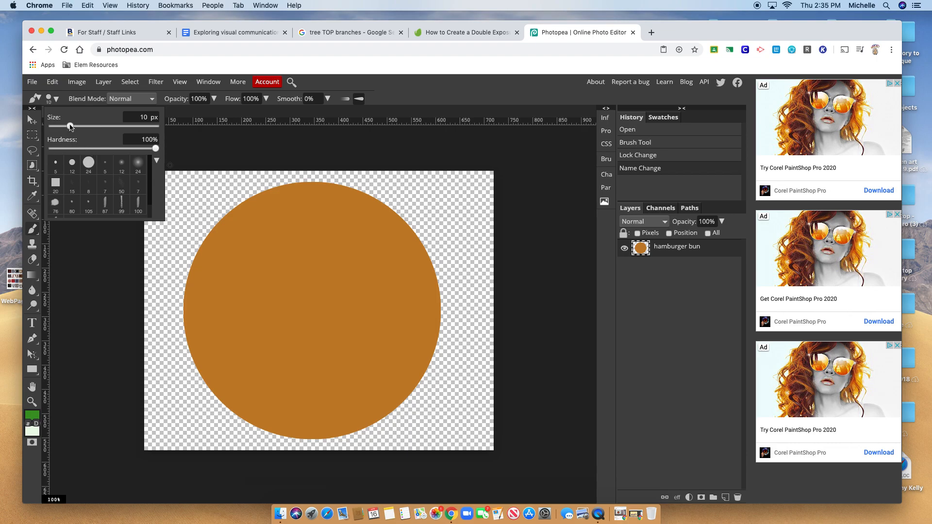
{"action": "left_click", "coordinate": [270, 228]}
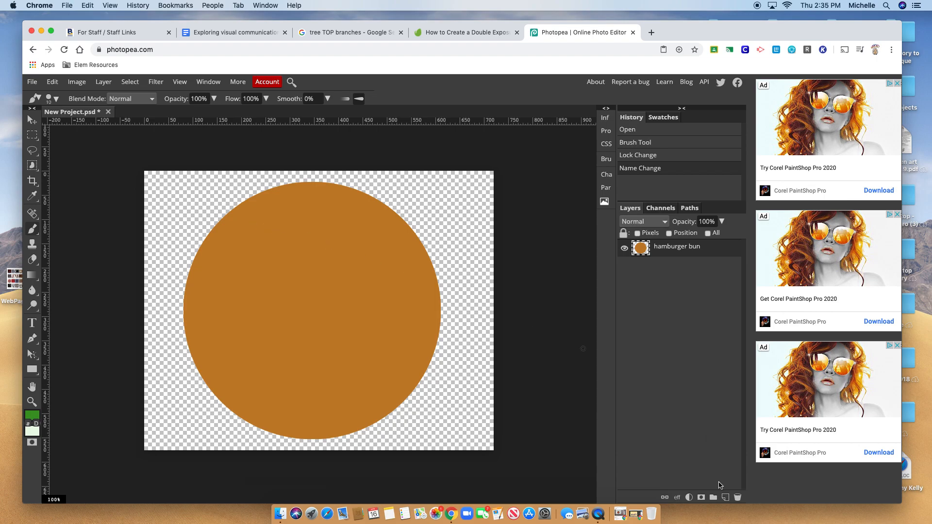
Add a new layer above the hamburger bun and name it "lettuce"
{"action": "left_click", "coordinate": [726, 497]}
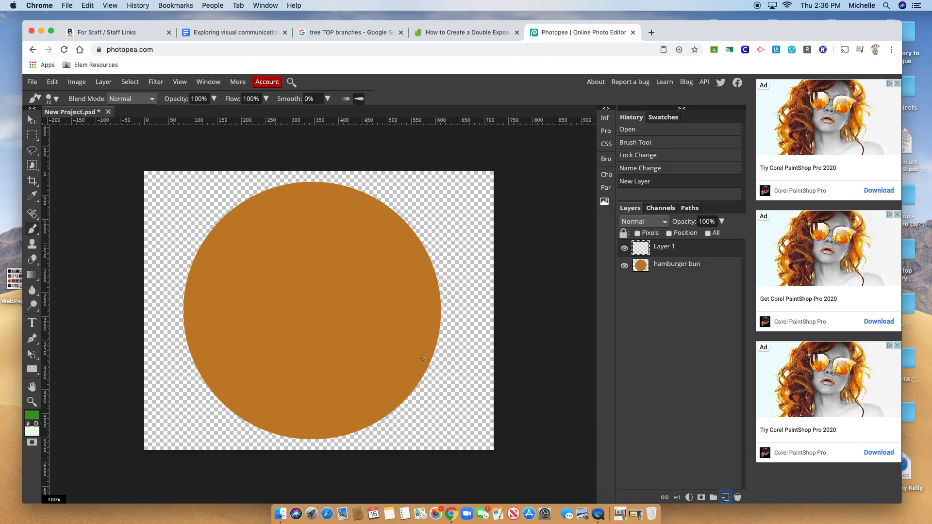
{"action": "double_click", "coordinate": [659, 246]}
{"action": "type", "text": "lettuce"}
{"action": "key", "text": "Return"}
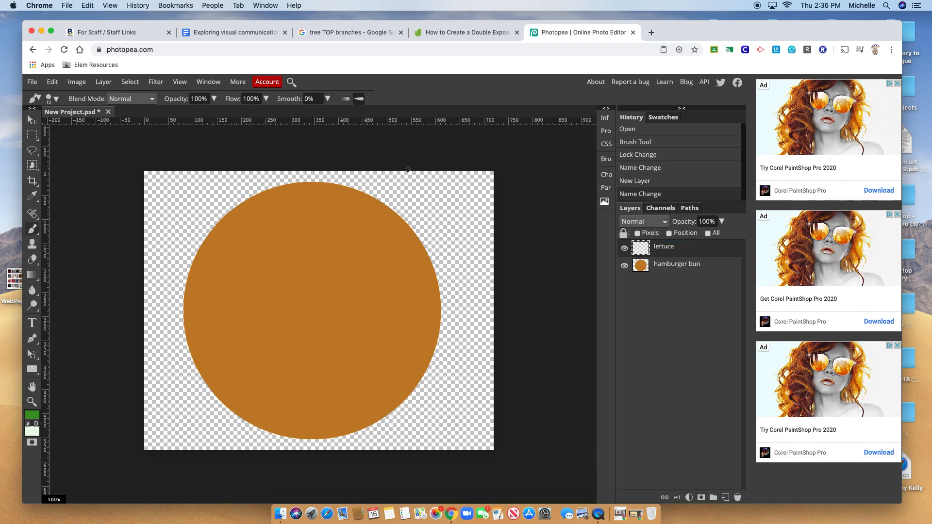
Brush a closed wavy lettuce outline over the bun and fill it completely with green using the Paint Bucket Tool
{"action": "mouse_move", "coordinate": [307, 231]}
{"action": "left_mouse_down"}
{"action": "mouse_move", "coordinate": [228, 210]}
{"action": "mouse_move", "coordinate": [195, 217]}
{"action": "mouse_move", "coordinate": [189, 244]}
{"action": "mouse_move", "coordinate": [218, 272]}
{"action": "mouse_move", "coordinate": [191, 386]}
{"action": "mouse_move", "coordinate": [215, 411]}
{"action": "mouse_move", "coordinate": [280, 395]}
{"action": "mouse_move", "coordinate": [391, 425]}
{"action": "mouse_move", "coordinate": [415, 404]}
{"action": "mouse_move", "coordinate": [393, 372]}
{"action": "mouse_move", "coordinate": [394, 318]}
{"action": "mouse_move", "coordinate": [441, 277]}
{"action": "mouse_move", "coordinate": [443, 246]}
{"action": "mouse_move", "coordinate": [406, 235]}
{"action": "mouse_move", "coordinate": [355, 262]}
{"action": "mouse_move", "coordinate": [319, 253]}
{"action": "left_mouse_up"}
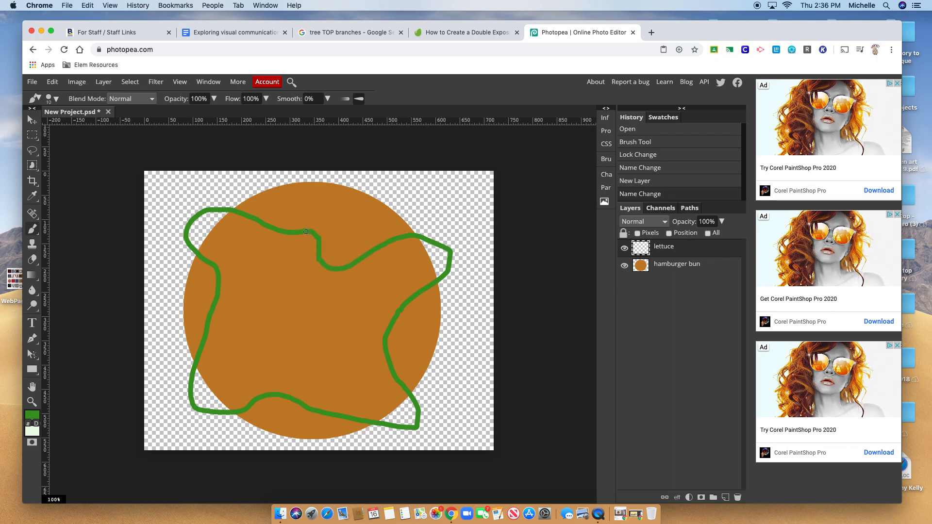
{"action": "left_click_drag", "start_coordinate": [306, 232], "coordinate": [305, 232]}
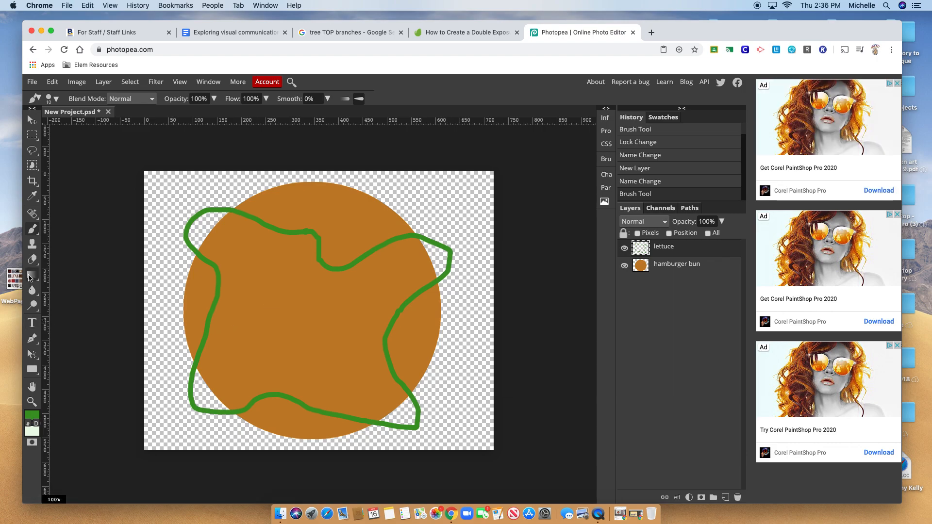
{"action": "right_click", "coordinate": [29, 277]}
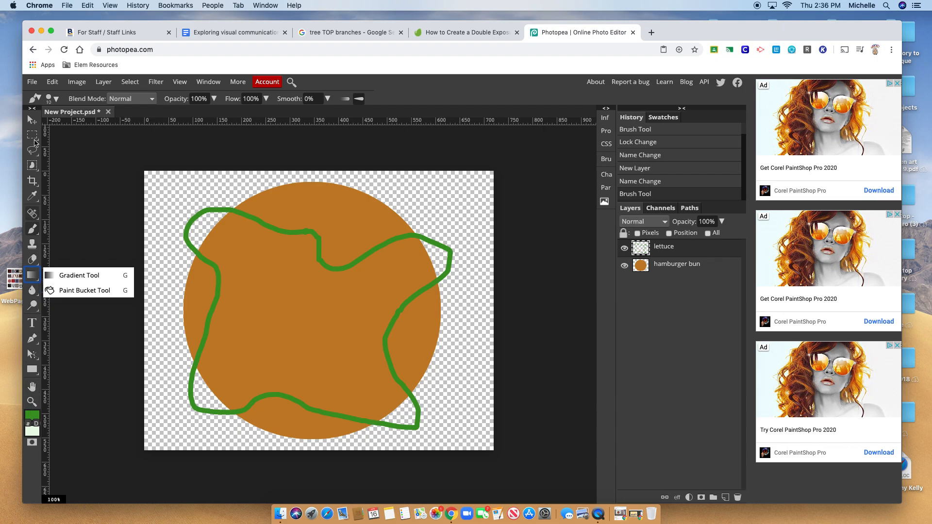
{"action": "left_click", "coordinate": [68, 292]}
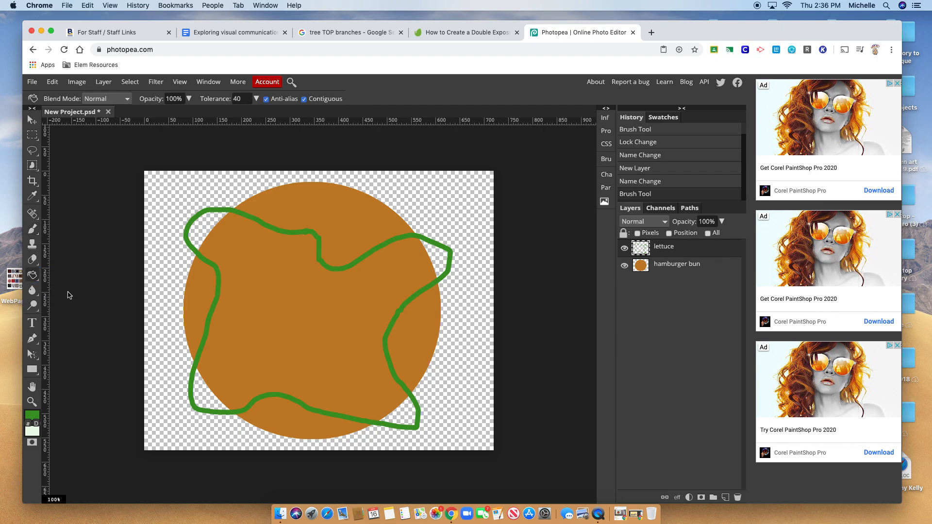
{"action": "left_click", "coordinate": [309, 319]}
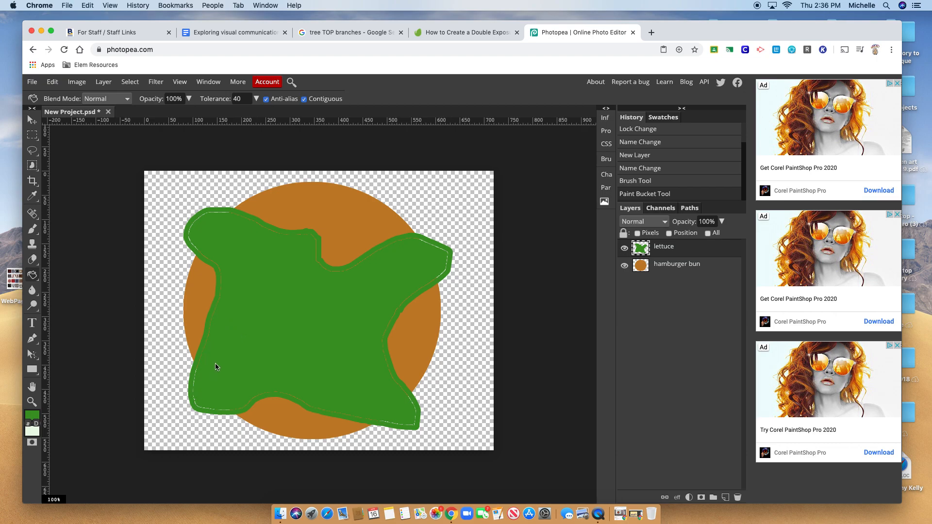
{"action": "left_click", "coordinate": [206, 347]}
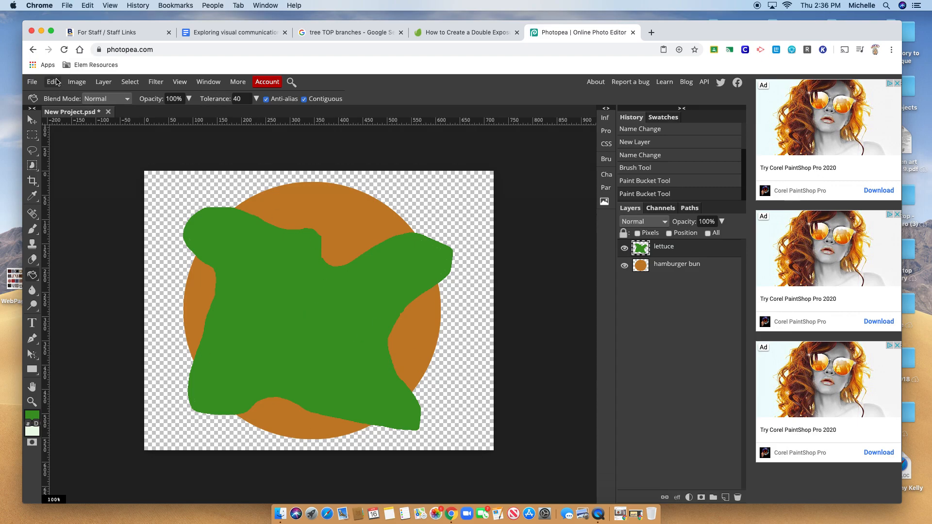
Free-transform the lettuce to 105% height and rotate it 11.4° clockwise
{"action": "left_click", "coordinate": [52, 82]}
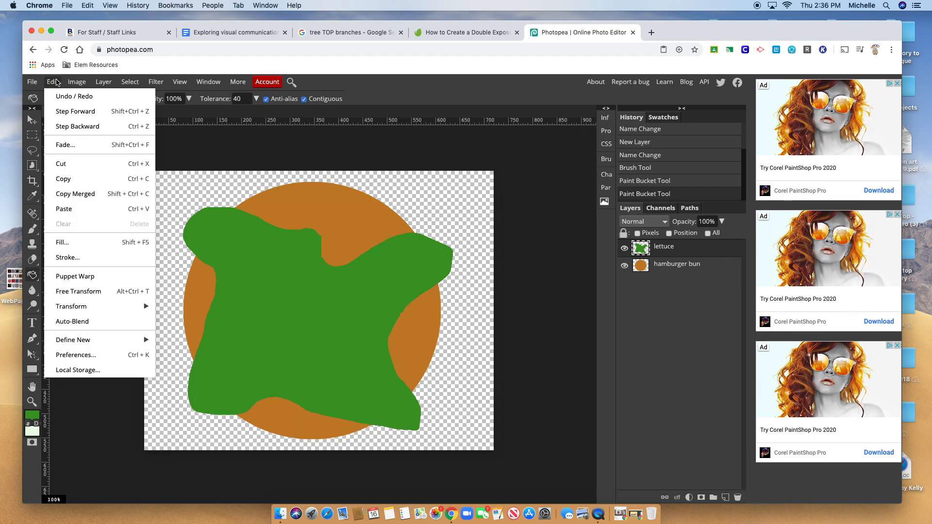
{"action": "left_click", "coordinate": [109, 291]}
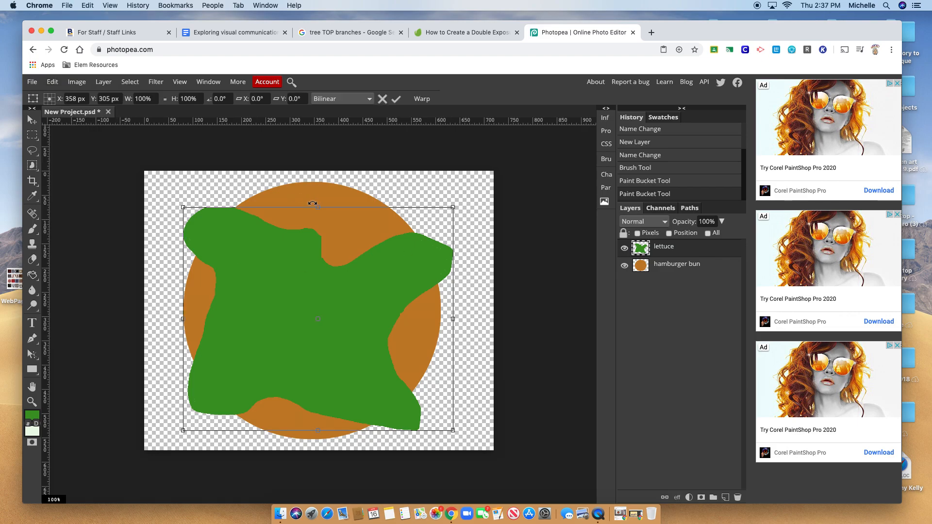
{"action": "mouse_move", "coordinate": [318, 208]}
{"action": "left_mouse_down"}
{"action": "mouse_move", "coordinate": [324, 189]}
{"action": "mouse_move", "coordinate": [327, 197]}
{"action": "left_mouse_up"}
{"action": "left_click_drag", "start_coordinate": [462, 183], "coordinate": [482, 216]}
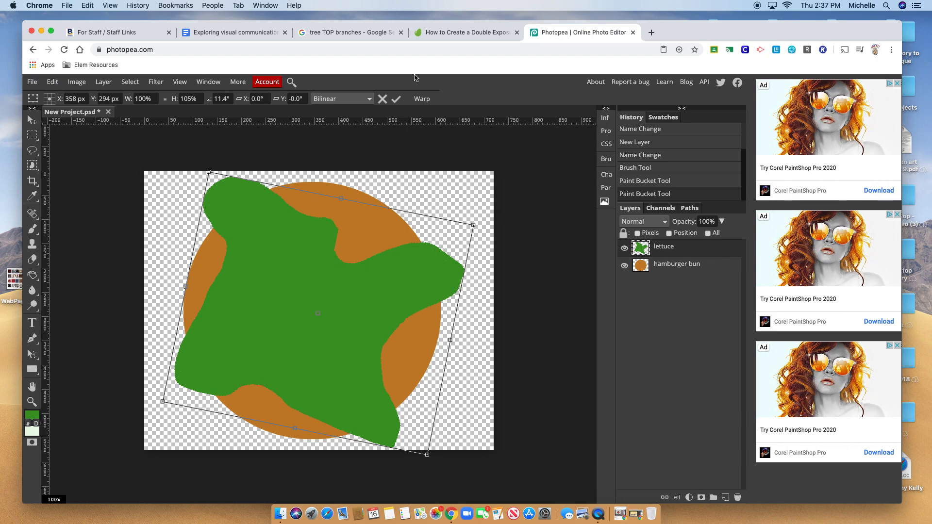
{"action": "left_click", "coordinate": [395, 101]}
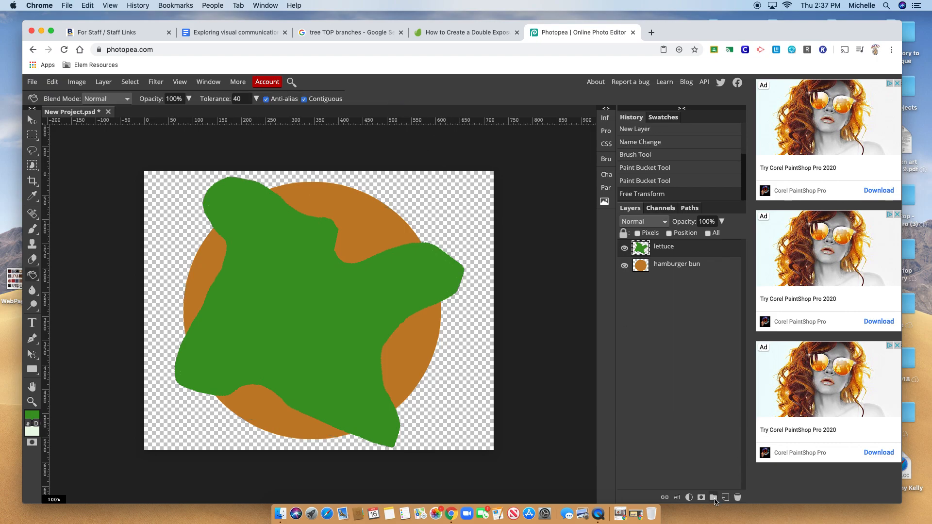
Add a new layer above the lettuce and name it "hamburger patti"
{"action": "left_click", "coordinate": [725, 498]}
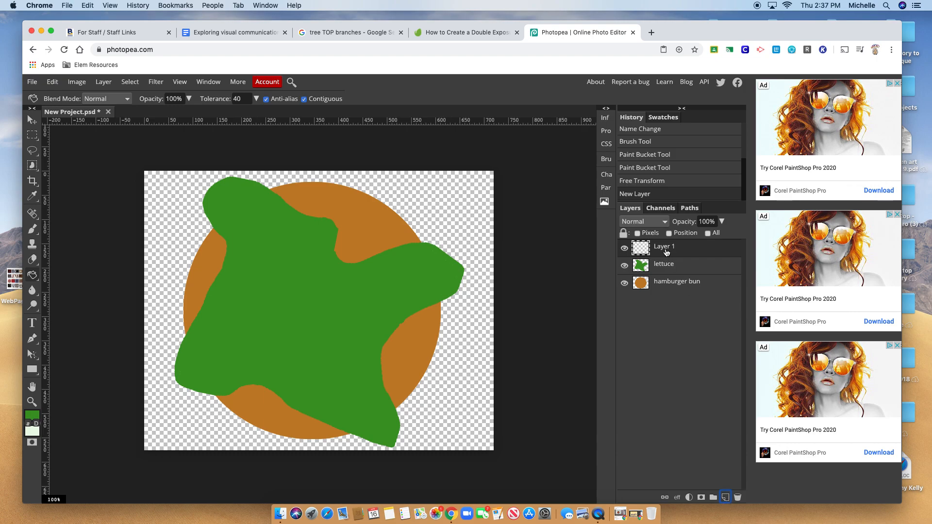
{"action": "double_click", "coordinate": [665, 247]}
{"action": "type", "text": "hamburger p"}
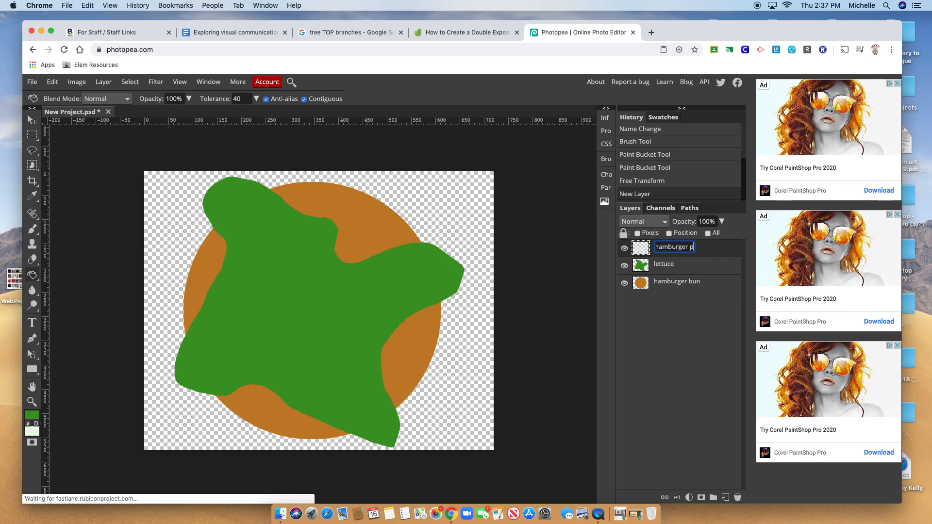
{"action": "type", "text": "atti"}
{"action": "key", "text": "Return"}
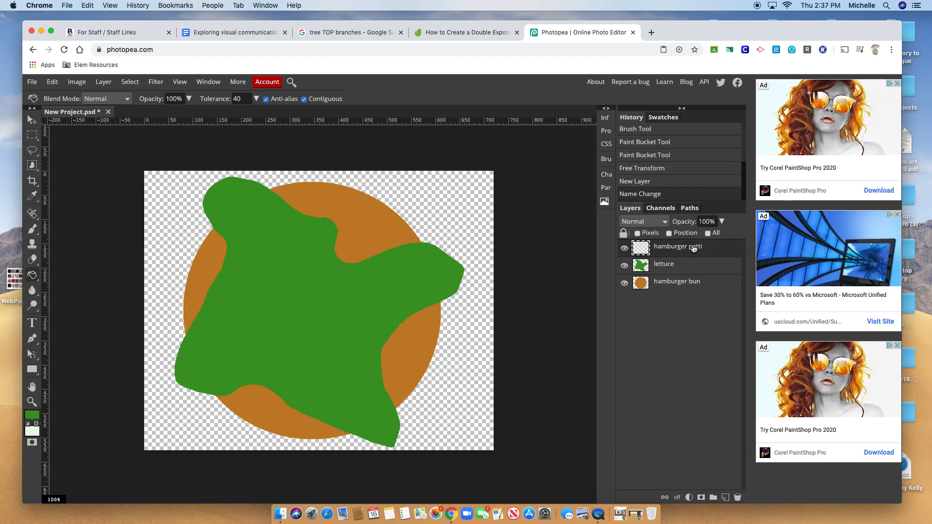
{"action": "double_click", "coordinate": [693, 247]}
{"action": "left_click", "coordinate": [693, 247]}
{"action": "left_click_drag", "start_coordinate": [693, 247], "coordinate": [698, 251]}
{"action": "key", "text": "Return"}
{"action": "key", "text": "t"}
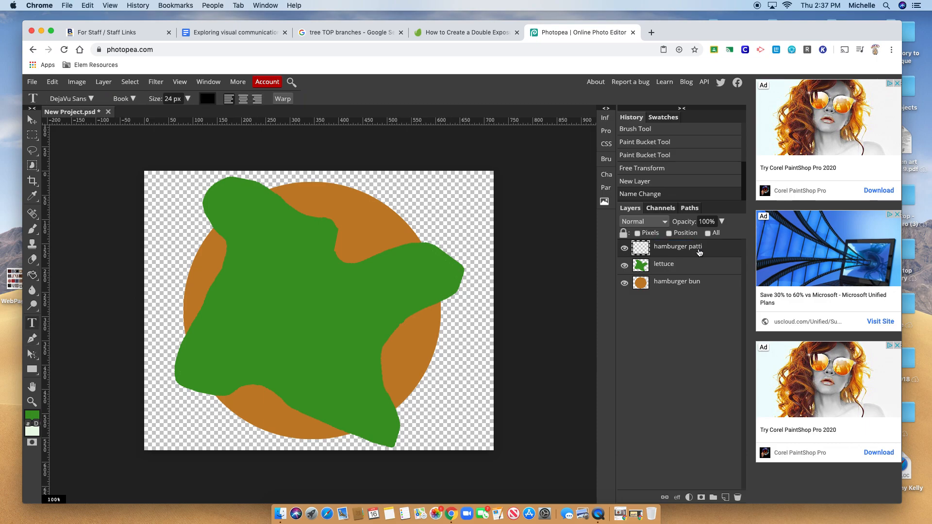
{"action": "double_click", "coordinate": [695, 247]}
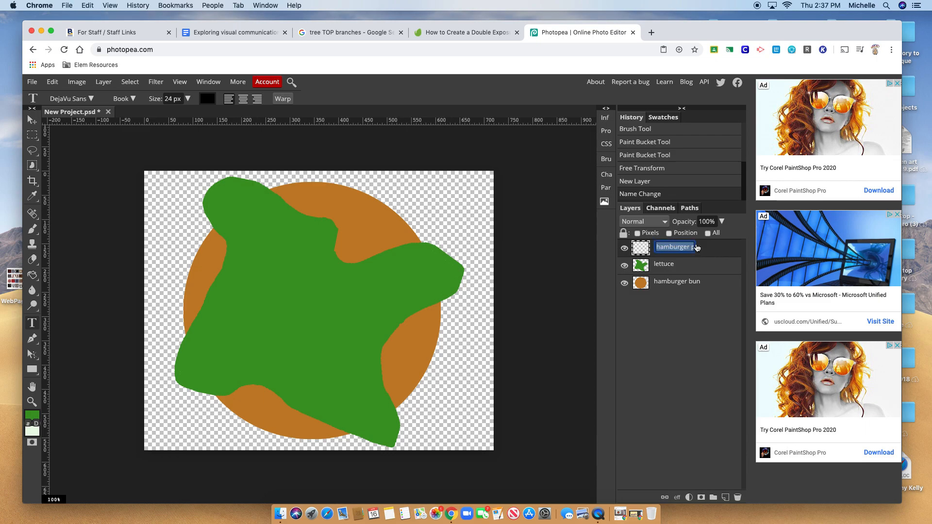
{"action": "left_click_drag", "start_coordinate": [696, 247], "coordinate": [700, 251]}
{"action": "key", "text": "Return"}
{"action": "left_click", "coordinate": [552, 278]}
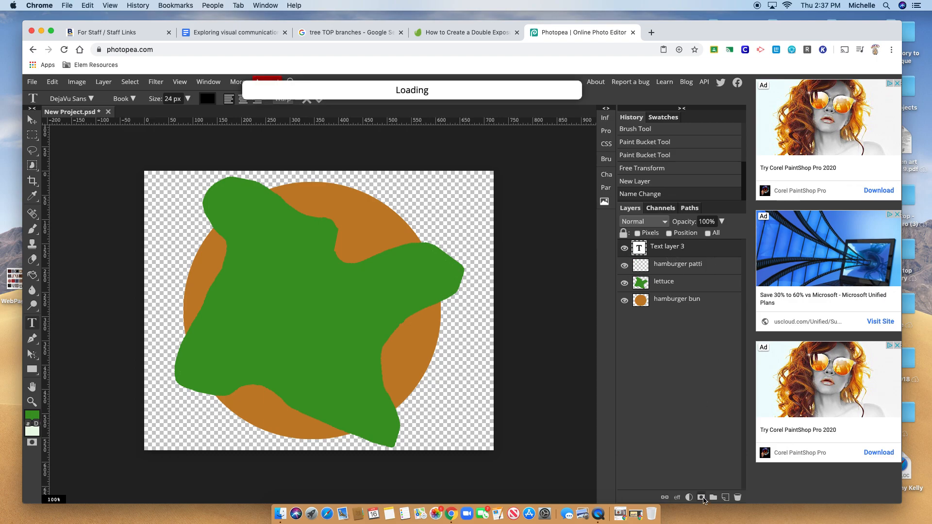
{"action": "left_click", "coordinate": [738, 498]}
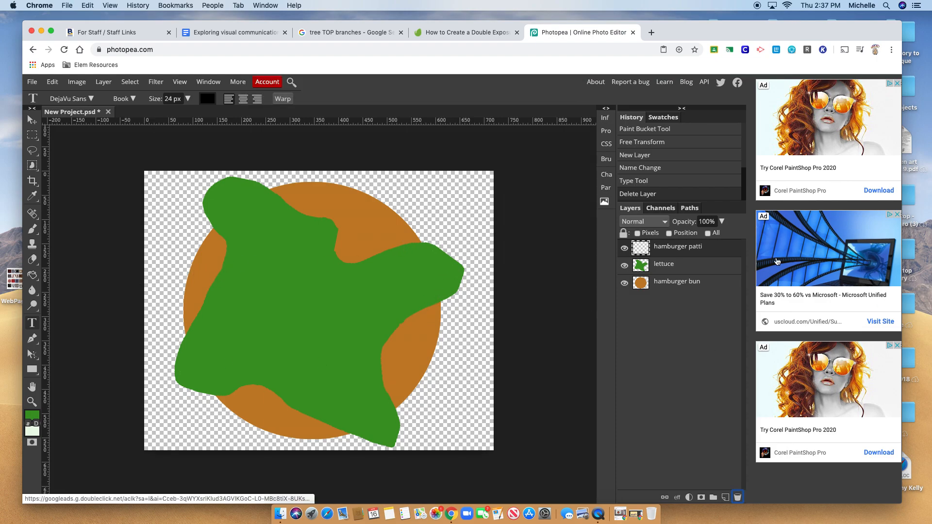
Select the lettuce layer and set the foreground color to light green b4dda8
{"action": "left_click", "coordinate": [707, 270]}
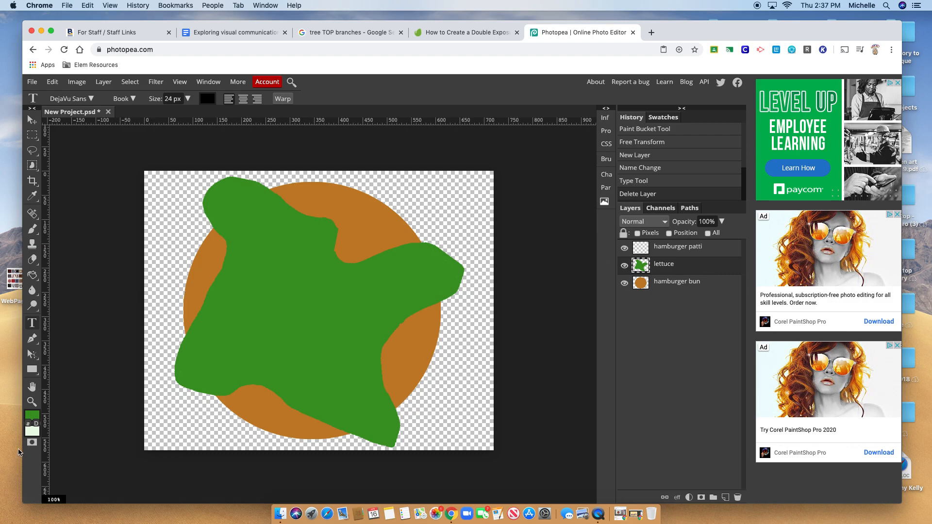
{"action": "left_click", "coordinate": [36, 414]}
{"action": "left_click", "coordinate": [131, 185]}
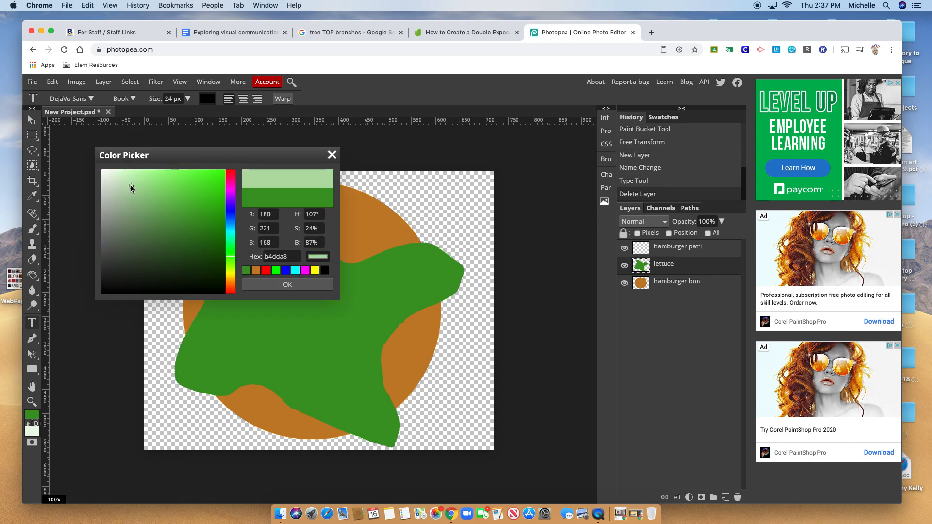
{"action": "left_click", "coordinate": [296, 285]}
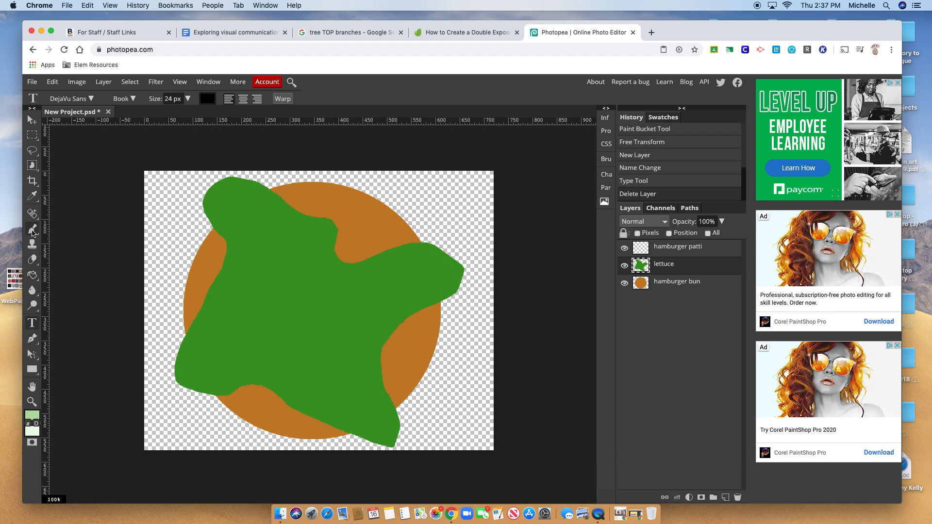
Brush short light-green vein strokes across the lettuce with the Brush Tool
{"action": "left_click", "coordinate": [32, 230]}
{"action": "left_click", "coordinate": [58, 230]}
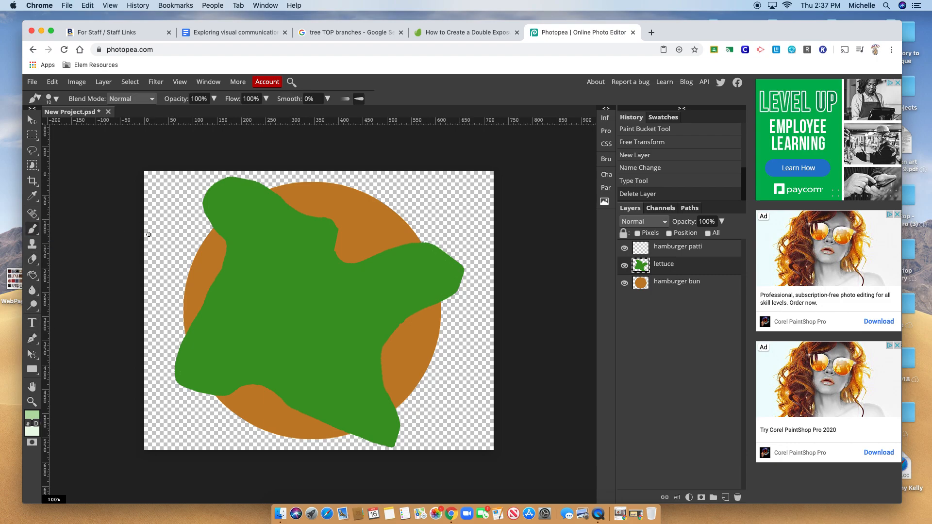
{"action": "mouse_move", "coordinate": [256, 204]}
{"action": "left_mouse_down"}
{"action": "mouse_move", "coordinate": [236, 200]}
{"action": "mouse_move", "coordinate": [228, 213]}
{"action": "mouse_move", "coordinate": [219, 203]}
{"action": "left_mouse_up"}
{"action": "mouse_move", "coordinate": [291, 217]}
{"action": "left_mouse_down"}
{"action": "mouse_move", "coordinate": [320, 233]}
{"action": "mouse_move", "coordinate": [262, 247]}
{"action": "mouse_move", "coordinate": [193, 345]}
{"action": "mouse_move", "coordinate": [220, 347]}
{"action": "mouse_move", "coordinate": [203, 363]}
{"action": "mouse_move", "coordinate": [202, 348]}
{"action": "mouse_move", "coordinate": [179, 368]}
{"action": "mouse_move", "coordinate": [211, 381]}
{"action": "mouse_move", "coordinate": [293, 360]}
{"action": "left_mouse_up"}
{"action": "mouse_move", "coordinate": [329, 391]}
{"action": "left_mouse_down"}
{"action": "mouse_move", "coordinate": [387, 427]}
{"action": "mouse_move", "coordinate": [353, 313]}
{"action": "mouse_move", "coordinate": [381, 274]}
{"action": "mouse_move", "coordinate": [449, 279]}
{"action": "mouse_move", "coordinate": [426, 265]}
{"action": "mouse_move", "coordinate": [436, 263]}
{"action": "left_mouse_up"}
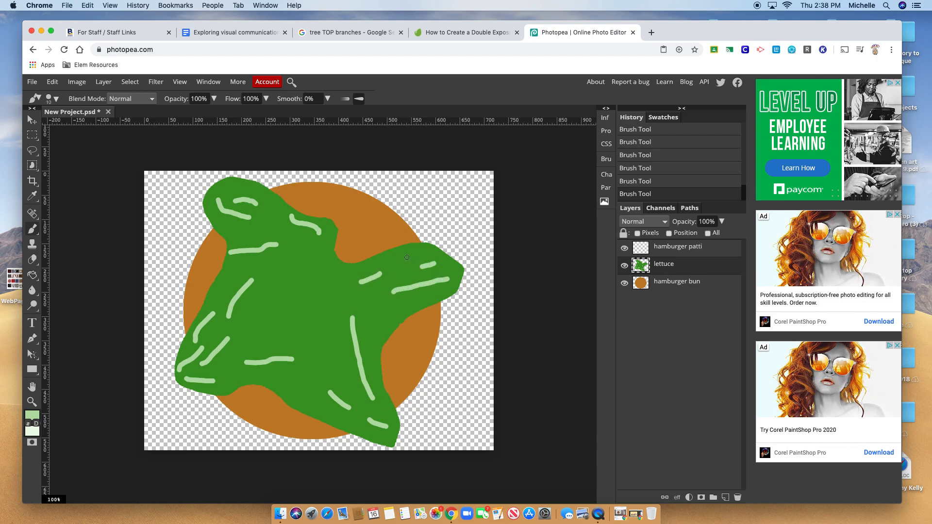
{"action": "left_click_drag", "start_coordinate": [318, 253], "coordinate": [321, 262]}
{"action": "left_click_drag", "start_coordinate": [275, 225], "coordinate": [295, 244]}
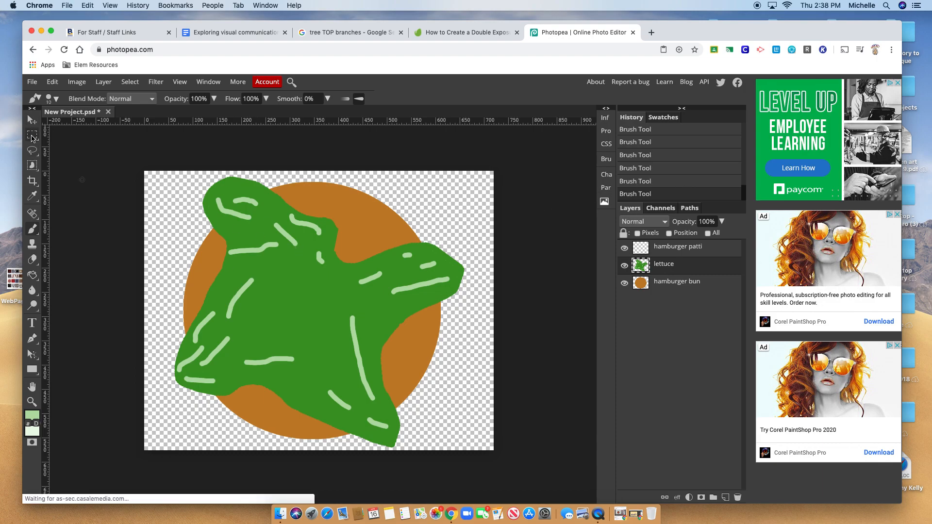
On the hamburger patti layer, draw a circular ellipse selection about 421 px wide centered over the bun
{"action": "right_click", "coordinate": [32, 137]}
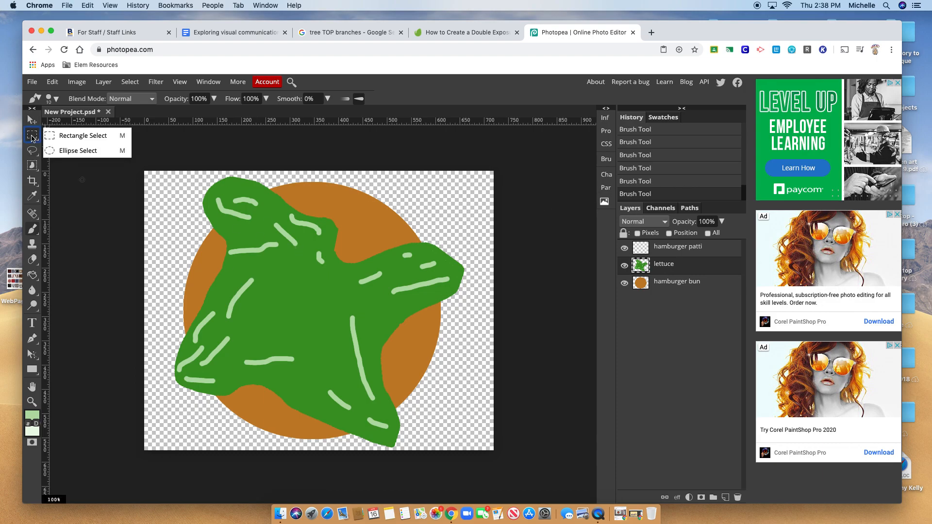
{"action": "left_click", "coordinate": [67, 152]}
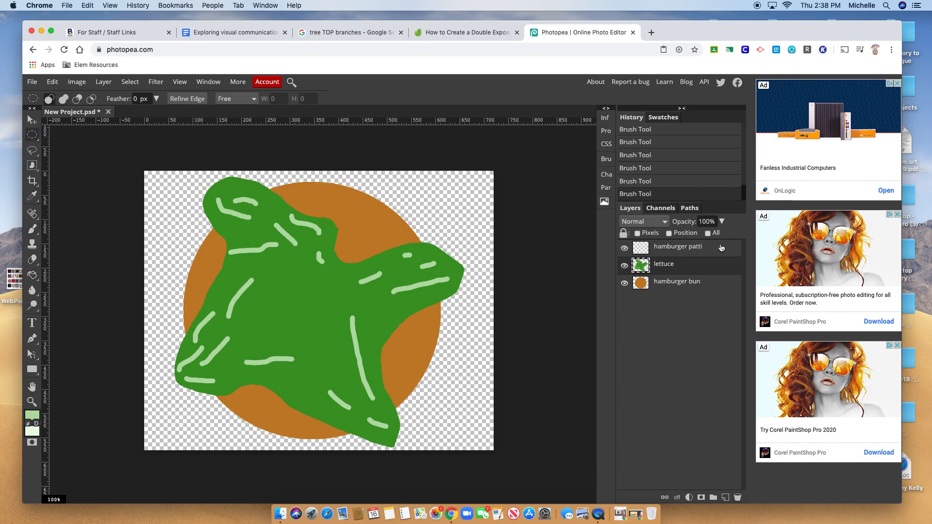
{"action": "left_click", "coordinate": [721, 248]}
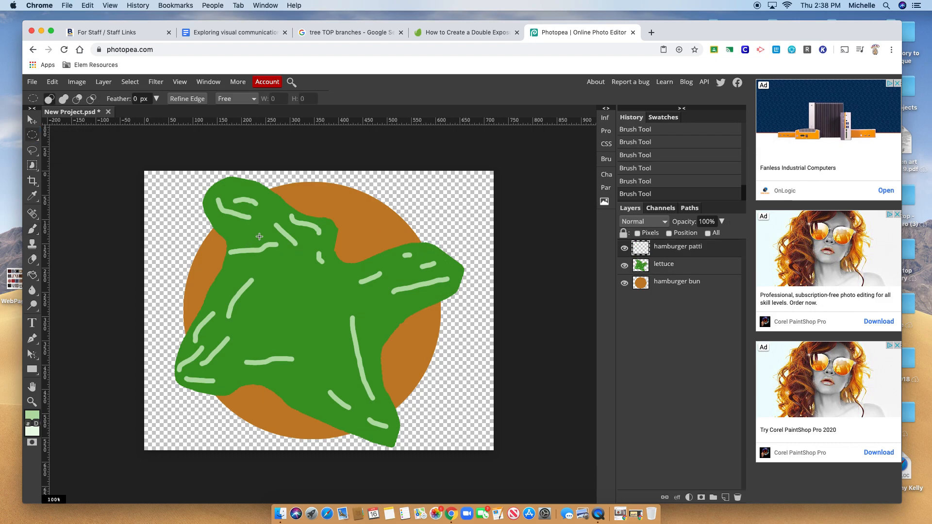
{"action": "key", "text": "shift"}
{"action": "left_click_drag", "start_coordinate": [239, 223], "coordinate": [412, 447]}
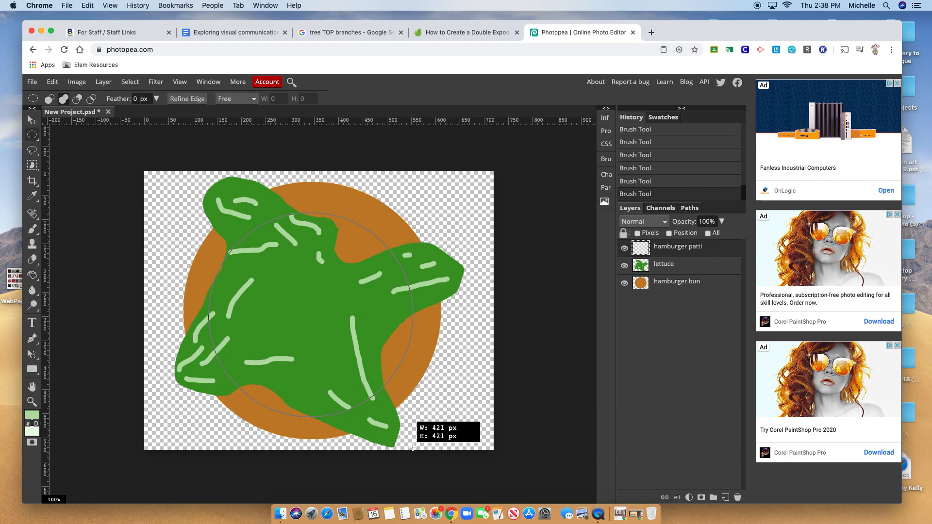
{"action": "left_click_drag", "start_coordinate": [413, 447], "coordinate": [412, 446]}
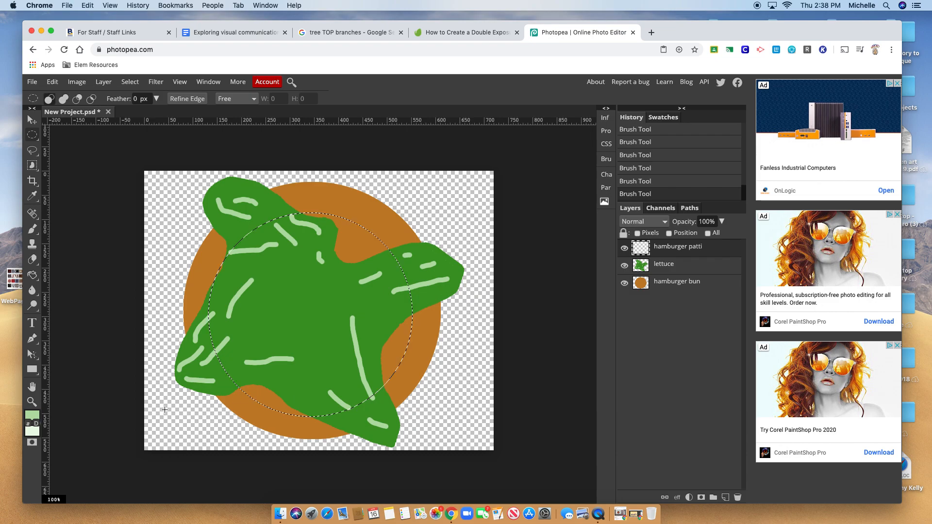
Set the foreground color to dark brown 452f13 for the patty
{"action": "left_click", "coordinate": [29, 416]}
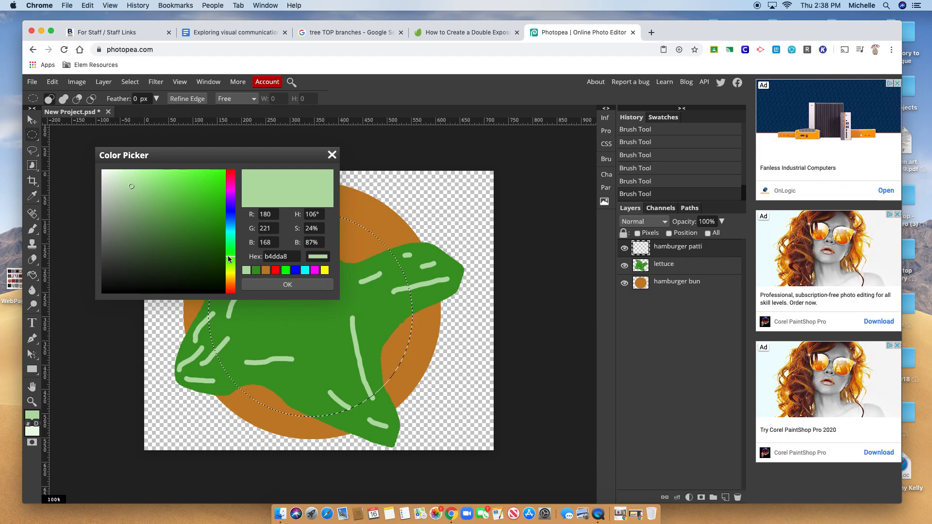
{"action": "left_click", "coordinate": [229, 282]}
{"action": "left_click", "coordinate": [197, 270]}
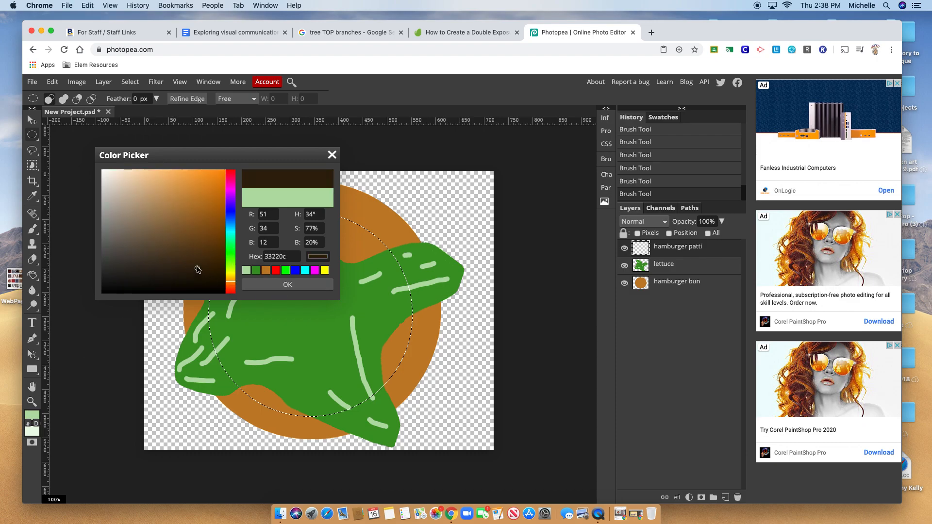
{"action": "left_click", "coordinate": [191, 259]}
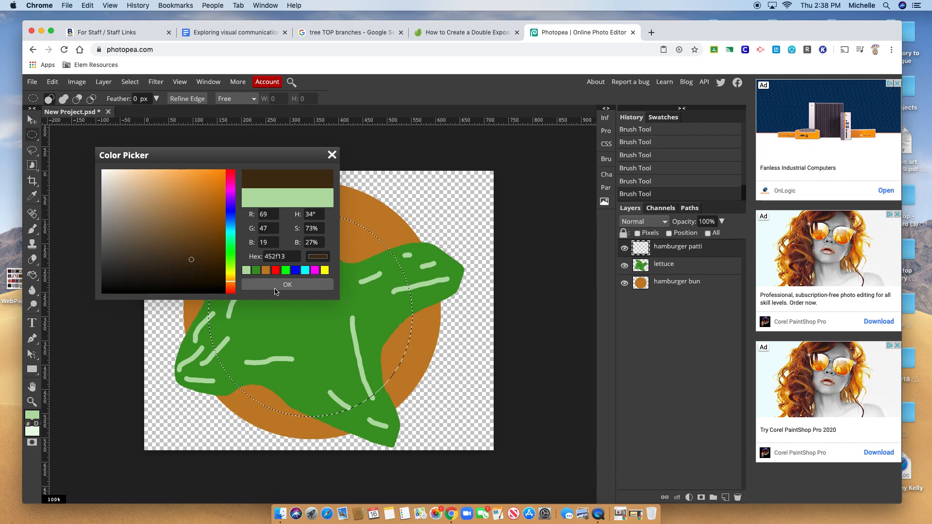
{"action": "left_click", "coordinate": [274, 289]}
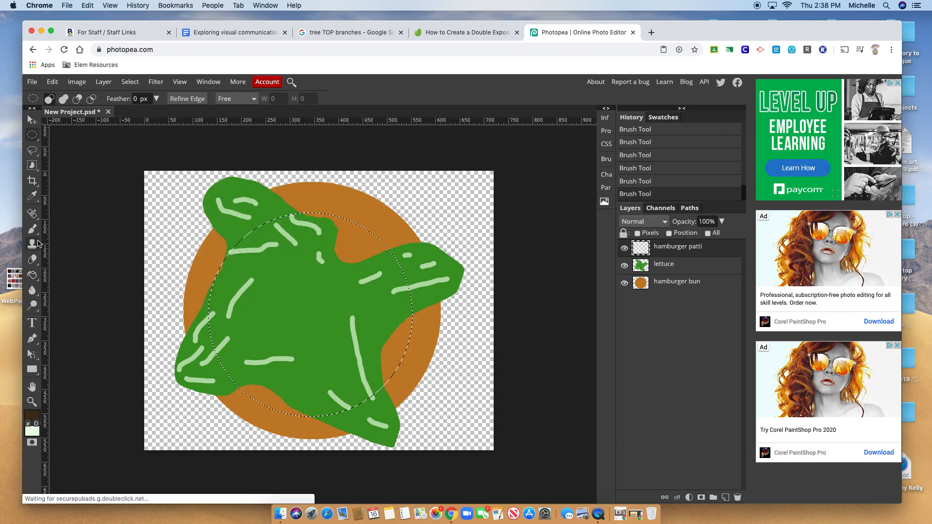
Fill the circular patty selection with the dark brown using the Paint Bucket Tool
{"action": "left_click", "coordinate": [32, 275]}
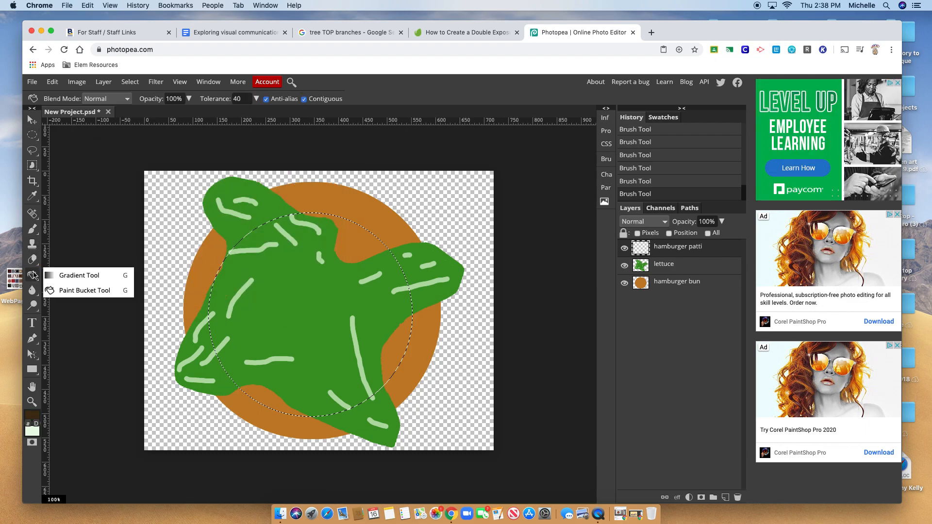
{"action": "left_click", "coordinate": [59, 289]}
{"action": "left_click", "coordinate": [274, 320]}
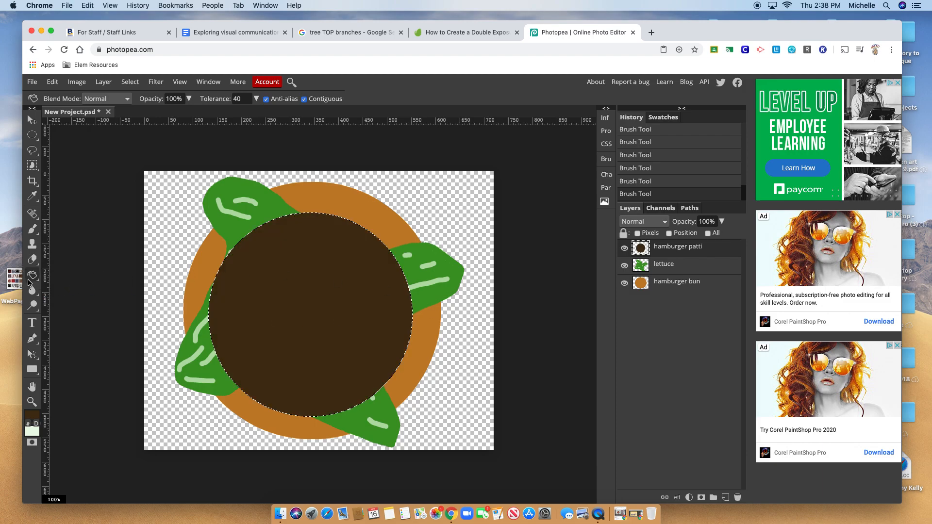
Switch to the Brush Tool and choose a near-black foreground color for the grill marks
{"action": "right_click", "coordinate": [32, 232]}
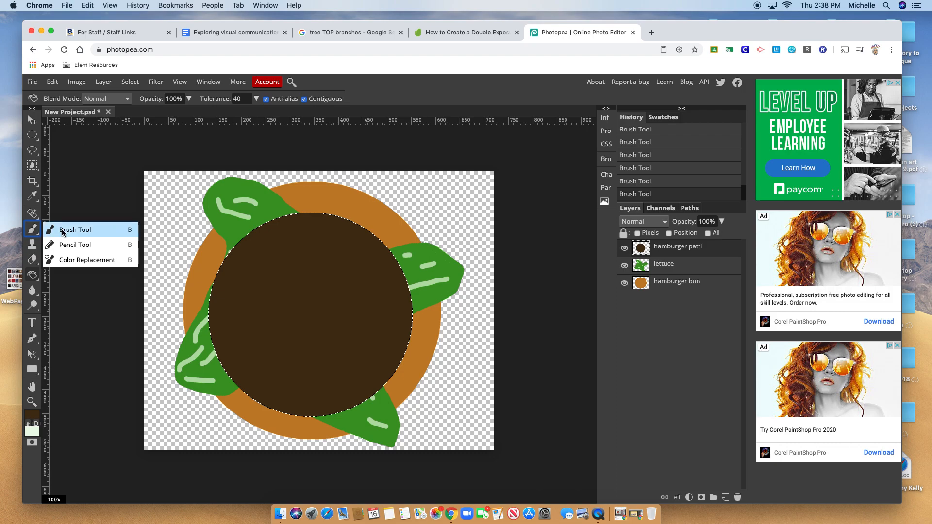
{"action": "left_click", "coordinate": [63, 229]}
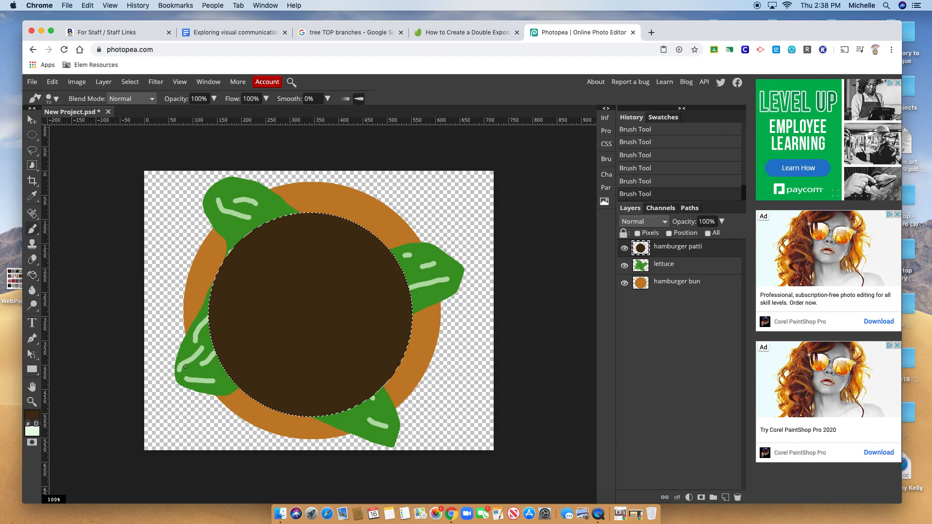
{"action": "left_click", "coordinate": [32, 415]}
{"action": "left_click", "coordinate": [143, 275]}
{"action": "left_click", "coordinate": [303, 286]}
Paint six parallel horizontal near-black grill marks across the patty, undoing the stray diagonal stroke and redrawing that line
{"action": "left_click_drag", "start_coordinate": [258, 258], "coordinate": [374, 261]}
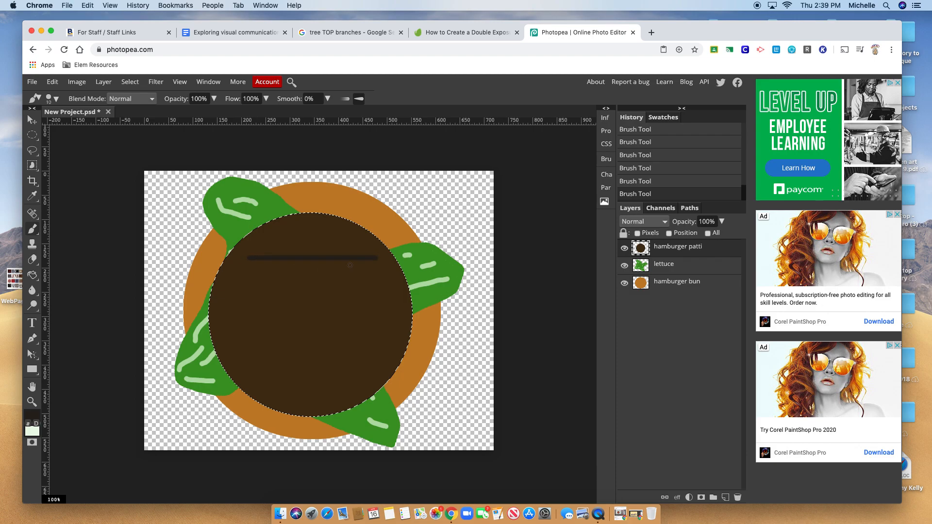
{"action": "left_click_drag", "start_coordinate": [225, 283], "coordinate": [381, 289]}
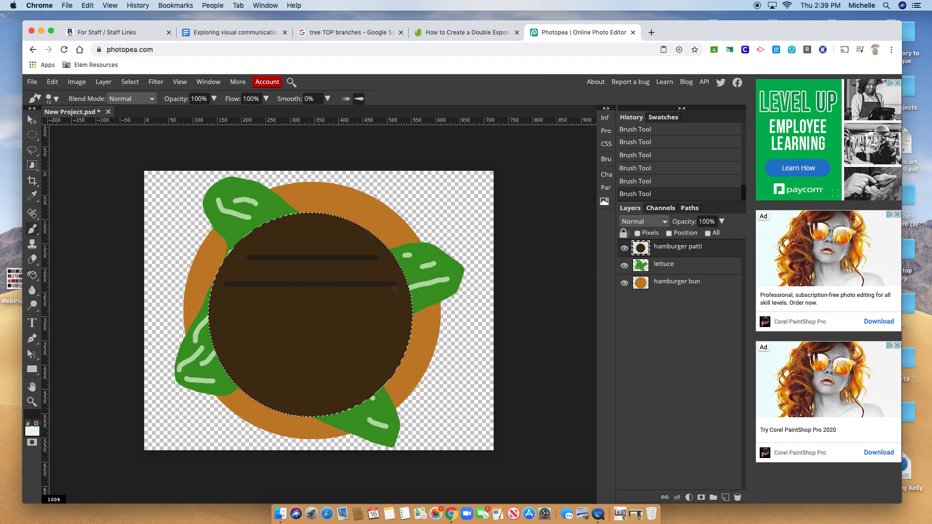
{"action": "left_click_drag", "start_coordinate": [220, 311], "coordinate": [406, 315]}
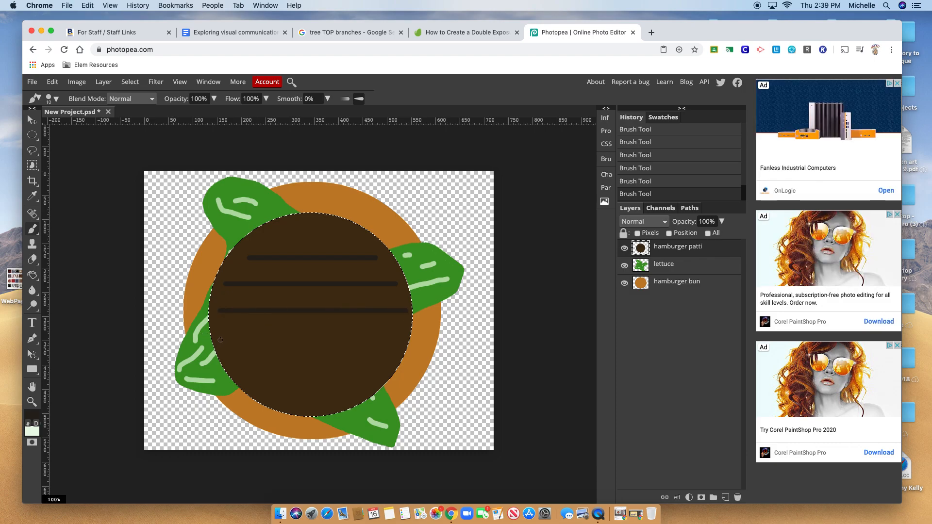
{"action": "left_click_drag", "start_coordinate": [219, 339], "coordinate": [256, 338]}
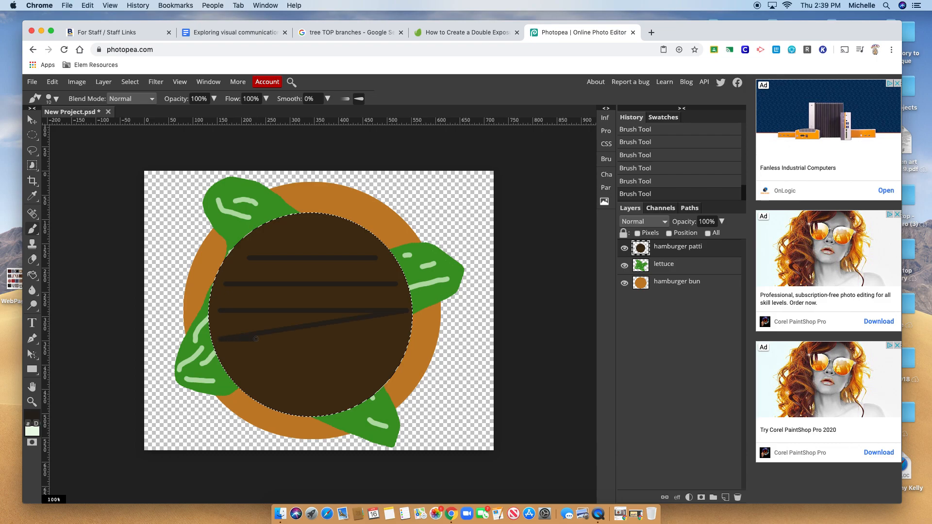
{"action": "key", "text": "super+z"}
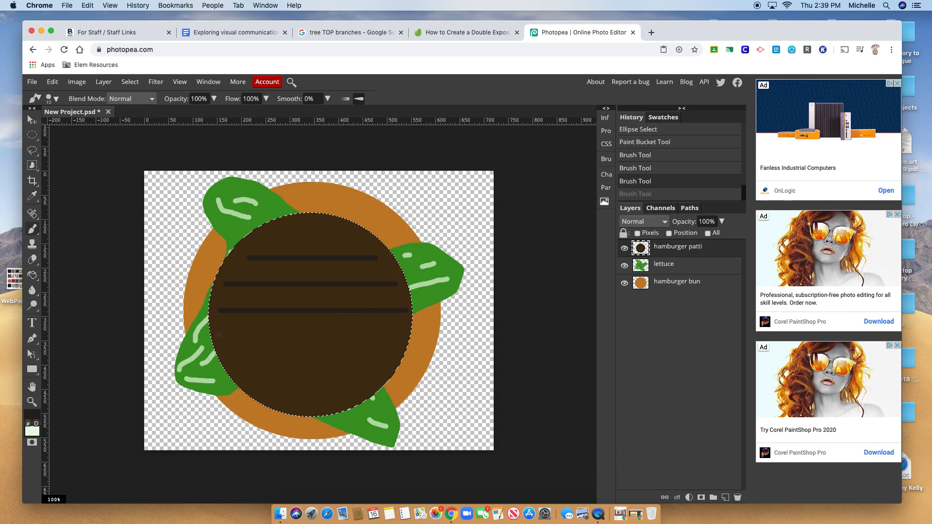
{"action": "left_click_drag", "start_coordinate": [224, 337], "coordinate": [394, 337]}
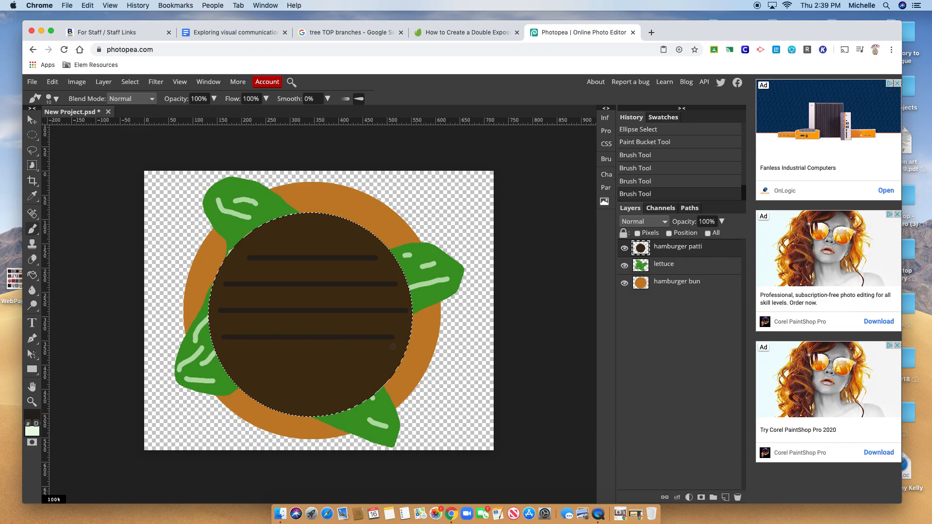
{"action": "left_click_drag", "start_coordinate": [249, 369], "coordinate": [381, 369]}
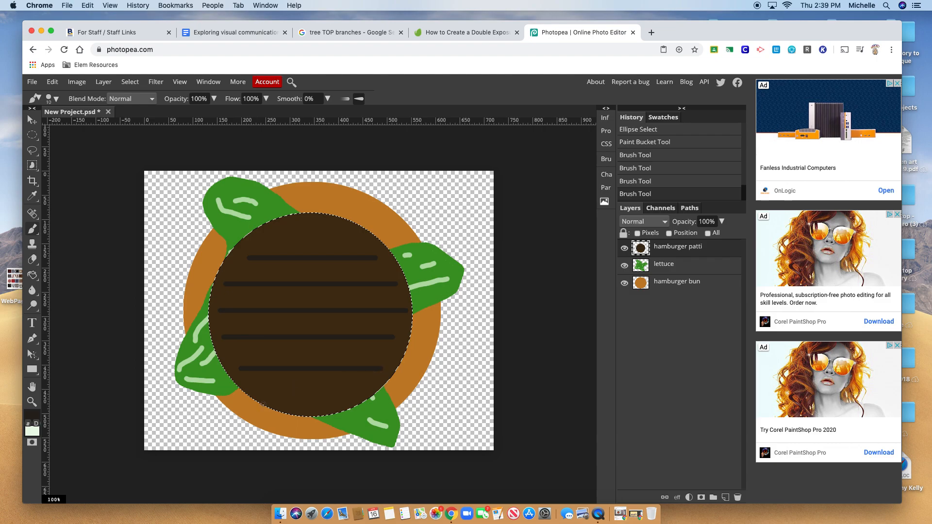
{"action": "left_click_drag", "start_coordinate": [326, 392], "coordinate": [354, 390]}
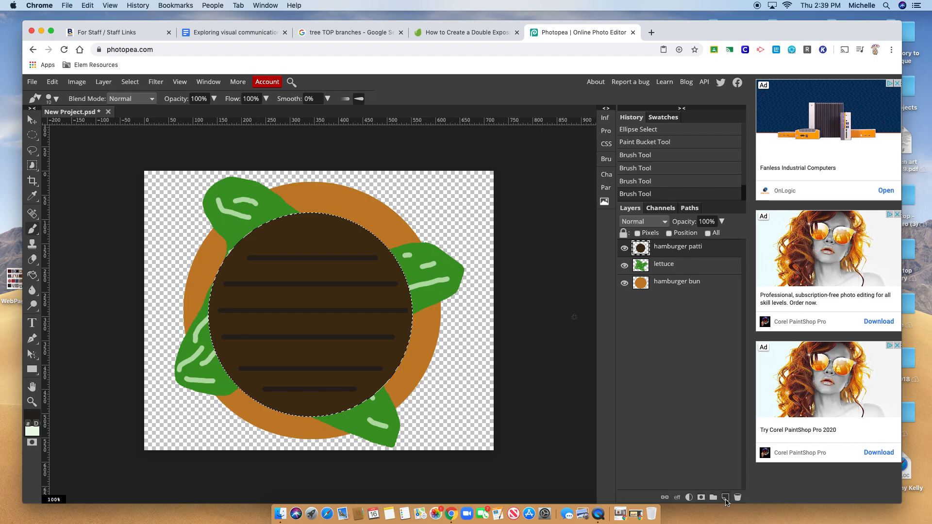
Add a new layer above the hamburger patti layer and name it Tomato
{"action": "left_click", "coordinate": [725, 497]}
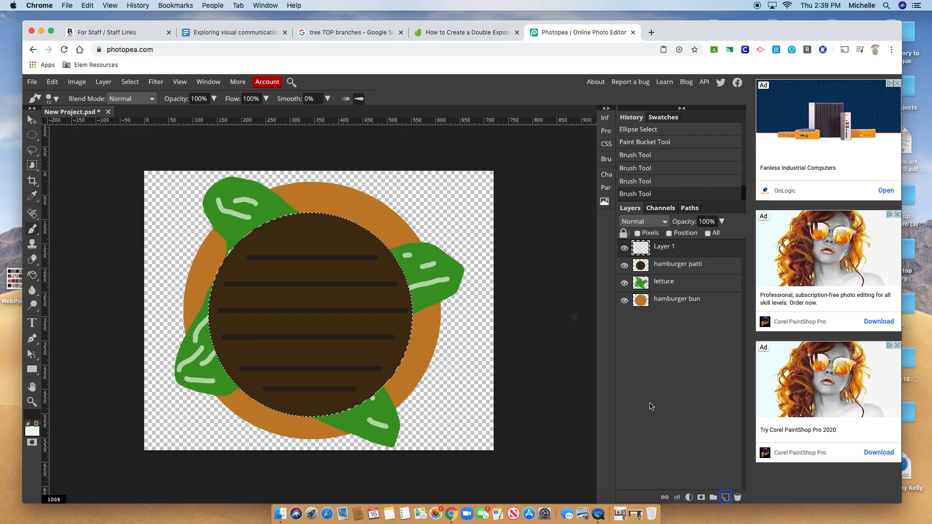
{"action": "double_click", "coordinate": [680, 252]}
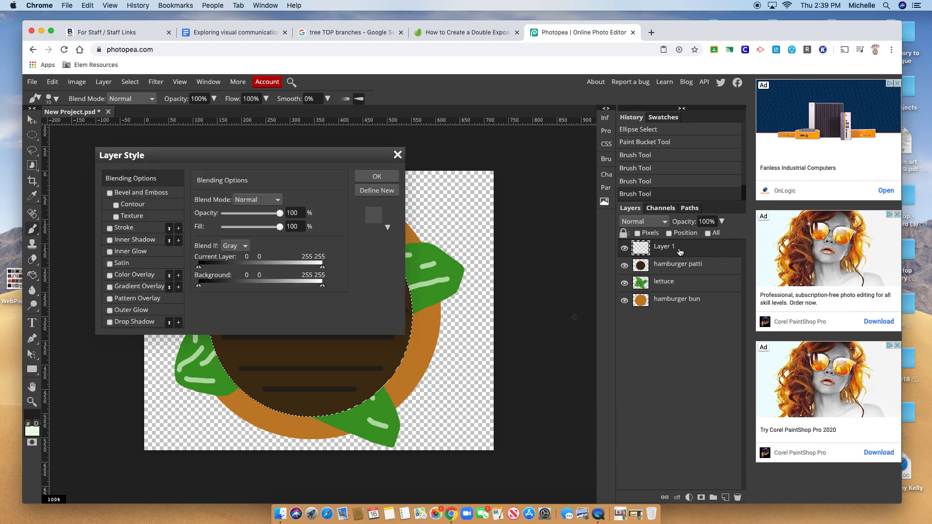
{"action": "left_click", "coordinate": [376, 176]}
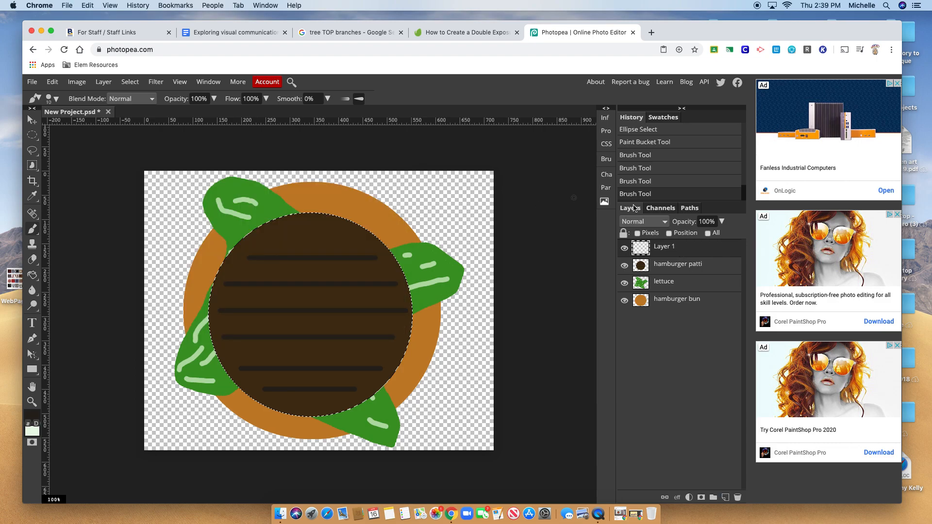
{"action": "double_click", "coordinate": [661, 248]}
{"action": "type", "text": "Tomato"}
{"action": "key", "text": "Return"}
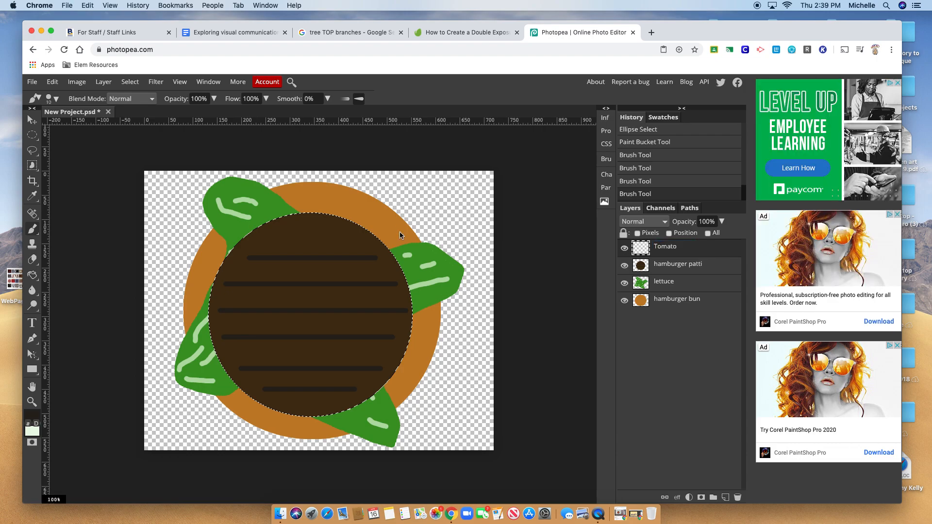
Clear the patty selection and set the Brush Tool's foreground color to bright red f11313
{"action": "key", "text": "super+d"}
{"action": "right_click", "coordinate": [30, 232]}
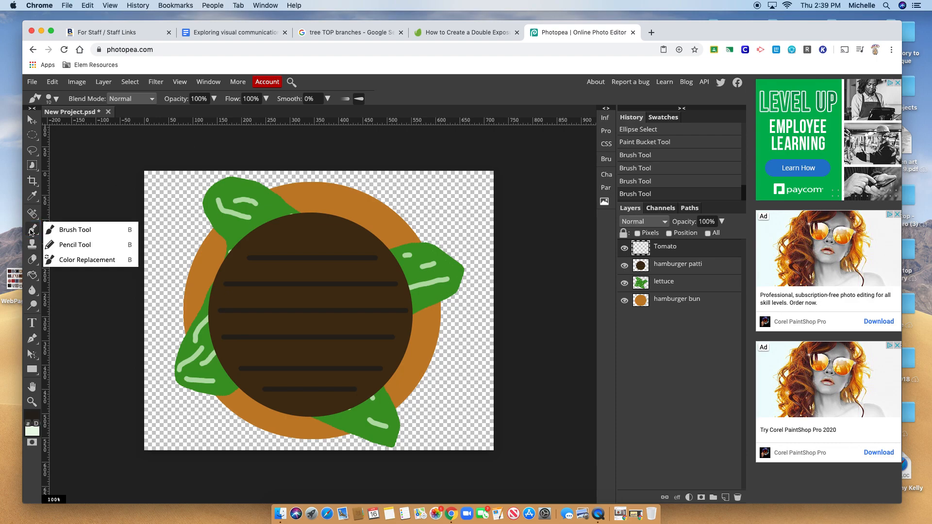
{"action": "left_click", "coordinate": [49, 230]}
{"action": "left_click", "coordinate": [36, 418]}
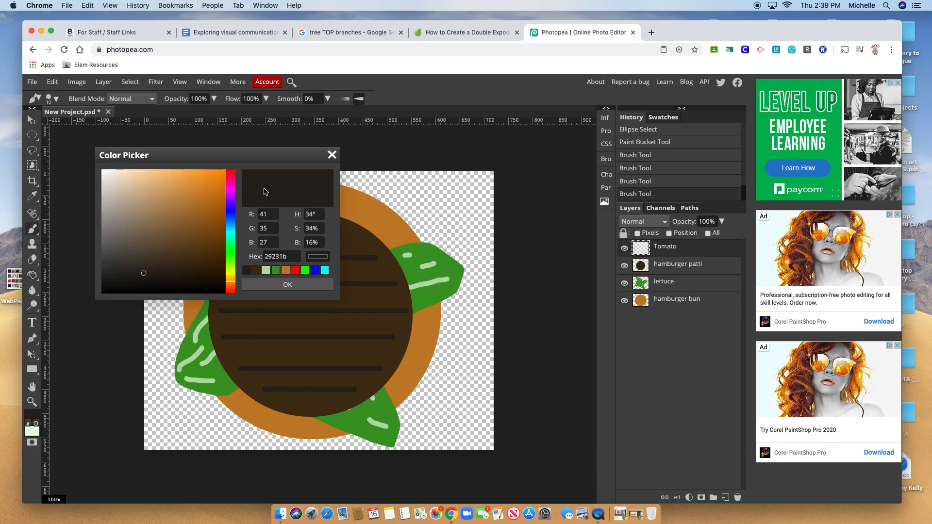
{"action": "left_click", "coordinate": [295, 271]}
{"action": "left_click", "coordinate": [215, 178]}
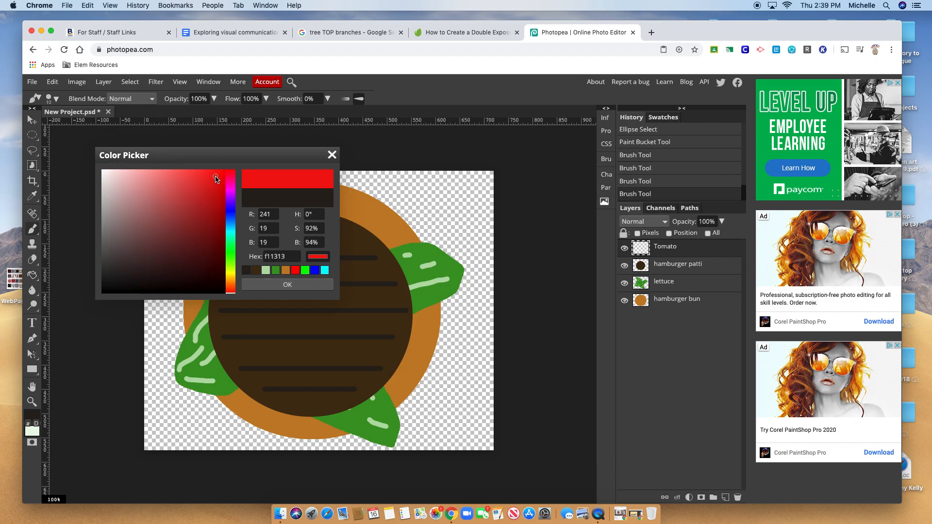
{"action": "left_click", "coordinate": [318, 286]}
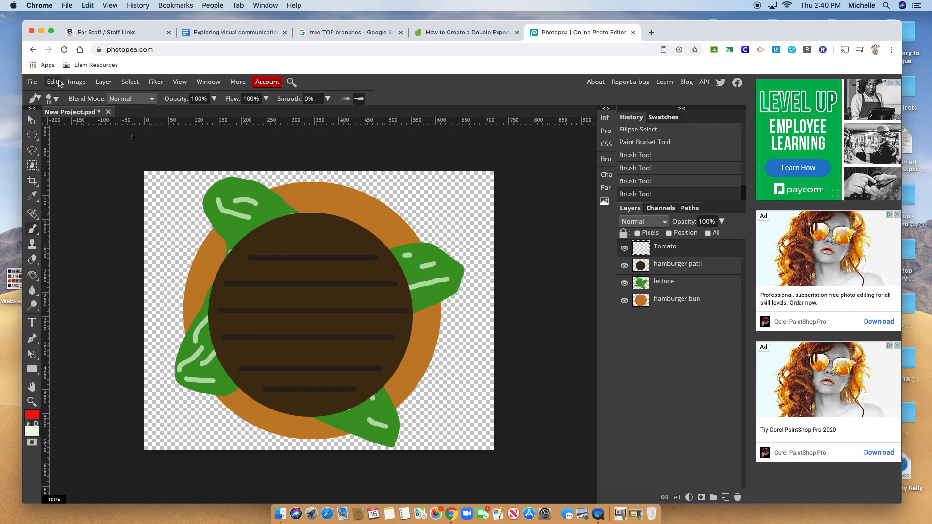
Set the brush size to 352 px and stamp one red circle centered on the patty for the tomato slice
{"action": "left_click", "coordinate": [59, 99]}
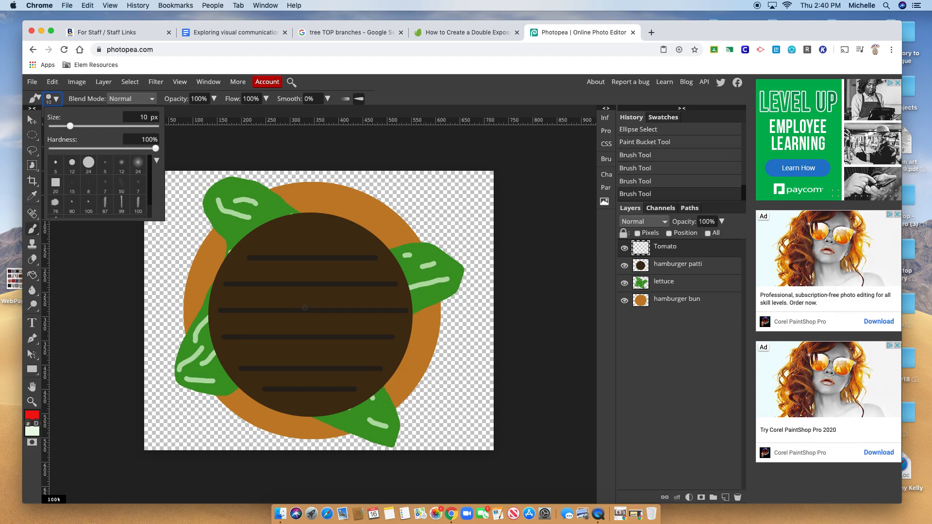
{"action": "left_click_drag", "start_coordinate": [71, 126], "coordinate": [122, 126]}
{"action": "left_click_drag", "start_coordinate": [96, 115], "coordinate": [96, 115]}
{"action": "left_click", "coordinate": [57, 101]}
{"action": "left_click", "coordinate": [57, 100]}
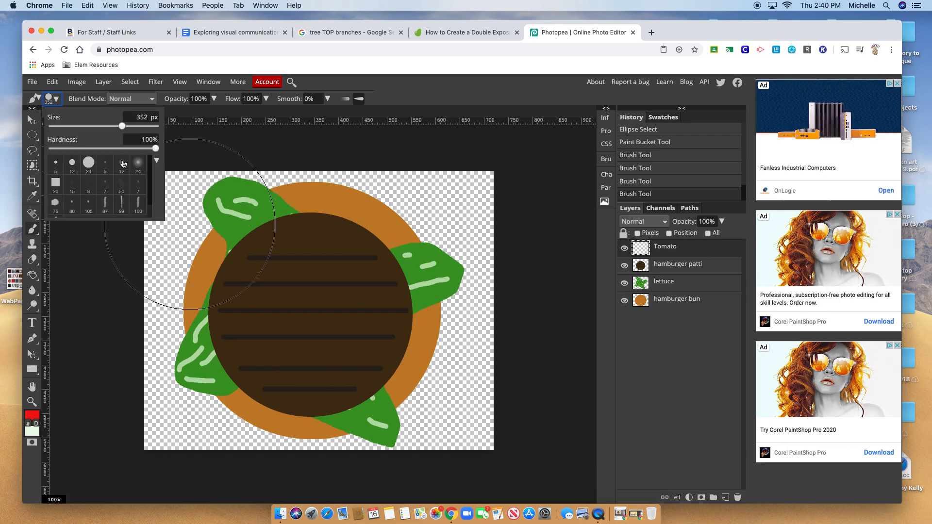
{"action": "left_click", "coordinate": [57, 101]}
{"action": "left_click", "coordinate": [58, 101]}
{"action": "left_click", "coordinate": [58, 101]}
{"action": "left_click", "coordinate": [58, 100]}
{"action": "left_click", "coordinate": [309, 320]}
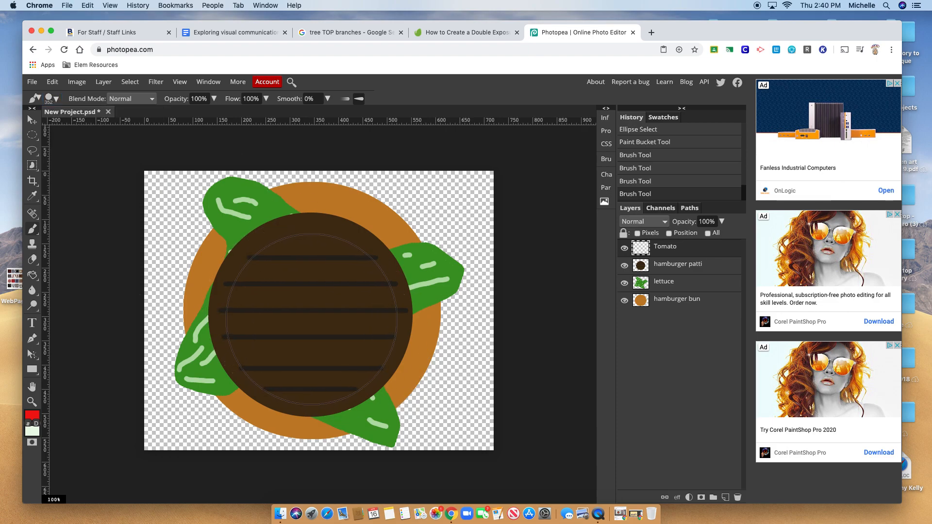
{"action": "left_click", "coordinate": [311, 319]}
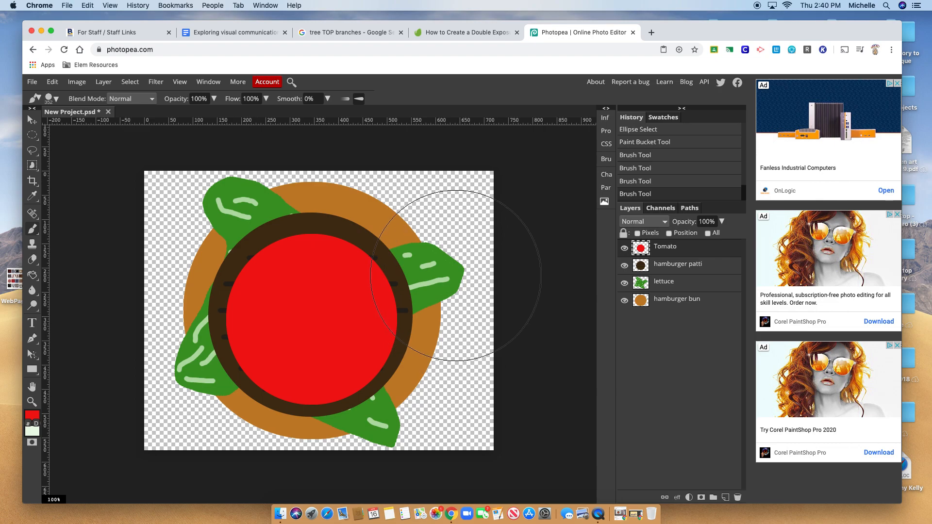
Make the brush slightly smaller and stamp a muted pink circle centered inside the red one, leaving a red rim
{"action": "key", "text": "bracketleft"}
{"action": "key", "text": "bracketleft"}
{"action": "left_click", "coordinate": [30, 416]}
{"action": "left_click", "coordinate": [118, 181]}
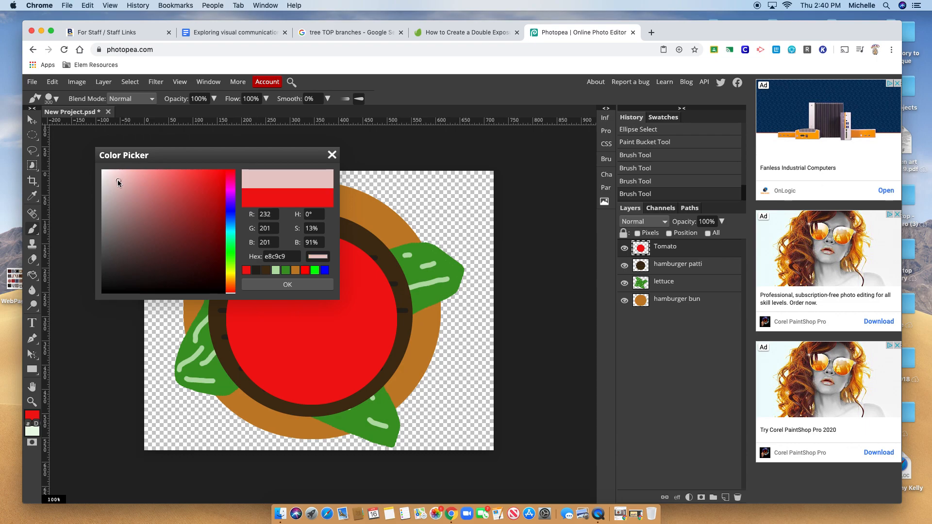
{"action": "left_click", "coordinate": [131, 181]}
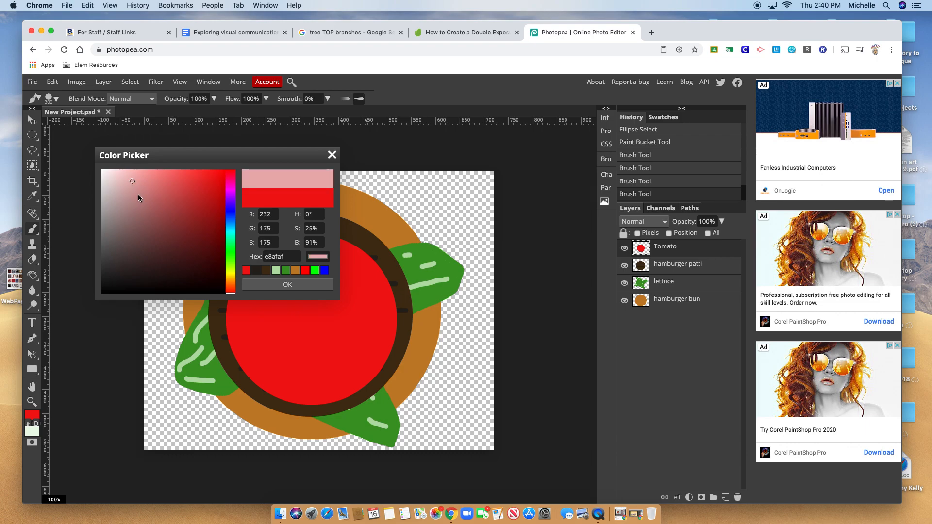
{"action": "left_click", "coordinate": [140, 194]}
{"action": "left_click", "coordinate": [313, 284]}
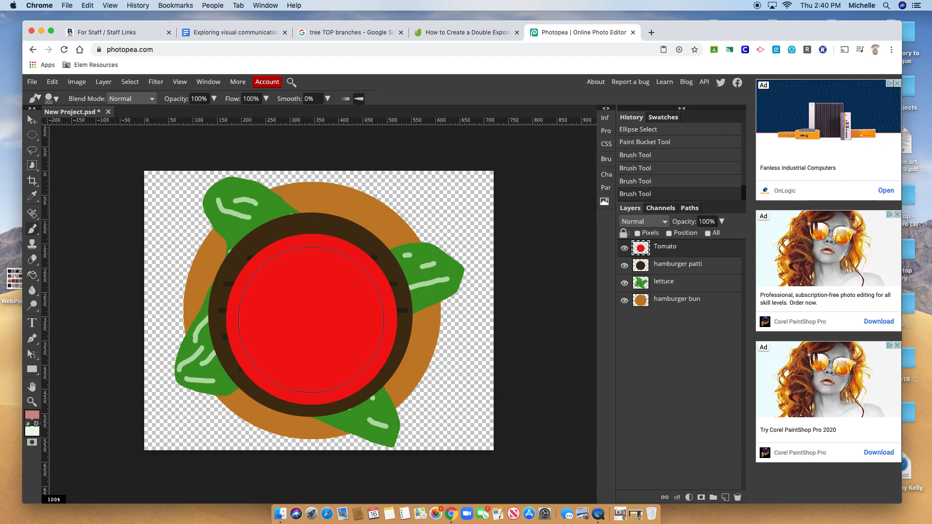
{"action": "left_click", "coordinate": [311, 320]}
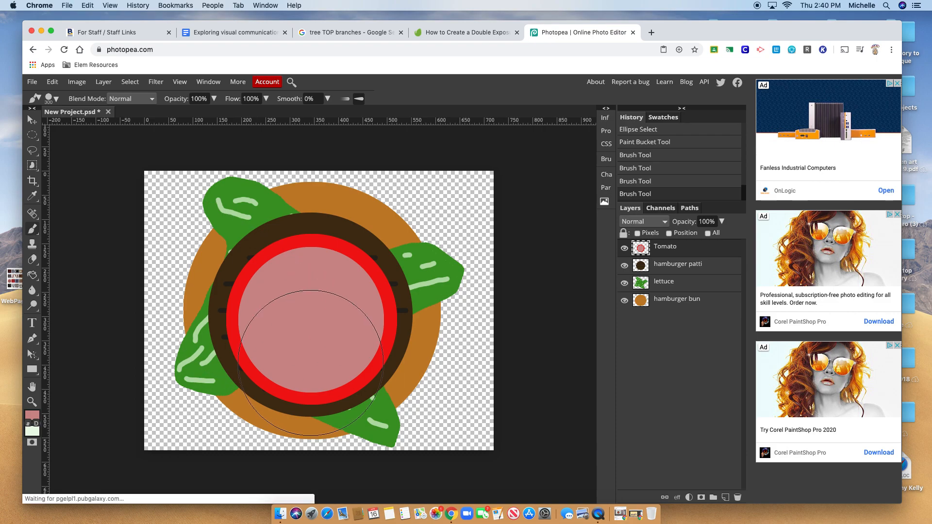
Shrink the brush to a thin line, sample the rim's red, and paint lines from the center dividing the tomato into six segments
{"action": "key", "text": "bracketleft"}
{"action": "key", "text": "bracketleft"}
{"action": "key", "text": "bracketleft"}
{"action": "key", "text": "bracketleft"}
{"action": "key", "text": "bracketleft"}
{"action": "key", "text": "bracketleft"}
{"action": "key", "text": "bracketleft"}
{"action": "key", "text": "bracketleft"}
{"action": "key", "text": "bracketleft"}
{"action": "key", "text": "bracketleft"}
{"action": "key", "text": "bracketleft"}
{"action": "key", "text": "bracketleft"}
{"action": "key", "text": "bracketleft"}
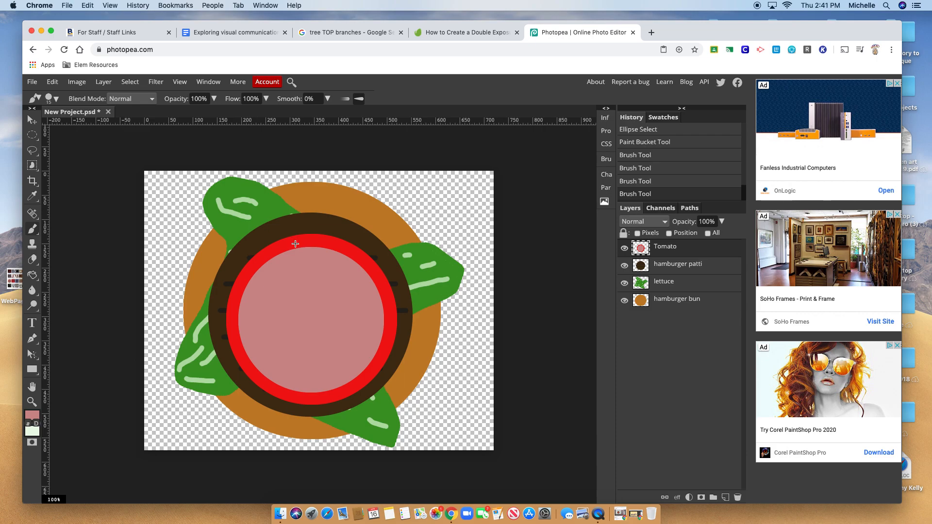
{"action": "left_click", "coordinate": [295, 243], "text": "alt"}
{"action": "mouse_move", "coordinate": [313, 249]}
{"action": "left_mouse_down"}
{"action": "mouse_move", "coordinate": [307, 331]}
{"action": "mouse_move", "coordinate": [248, 349]}
{"action": "left_mouse_up"}
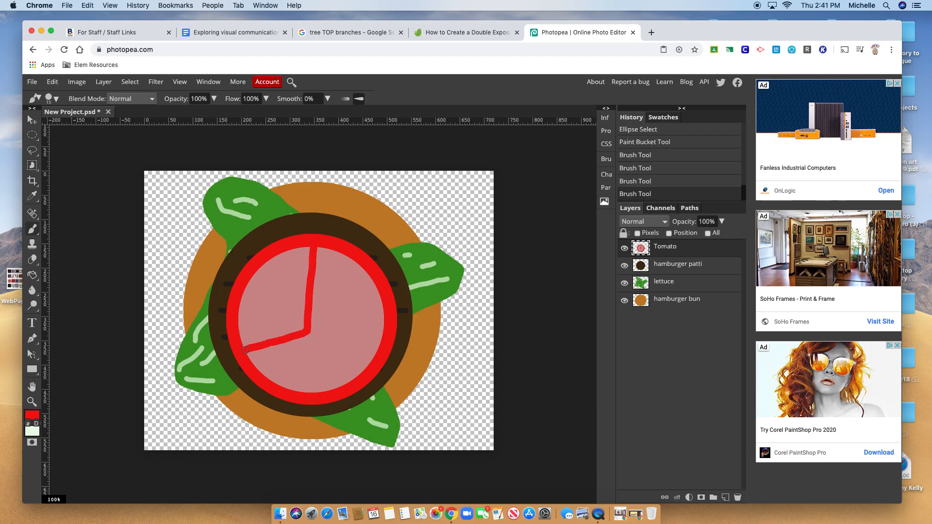
{"action": "left_click_drag", "start_coordinate": [307, 332], "coordinate": [375, 360]}
{"action": "left_click_drag", "start_coordinate": [312, 330], "coordinate": [371, 278]}
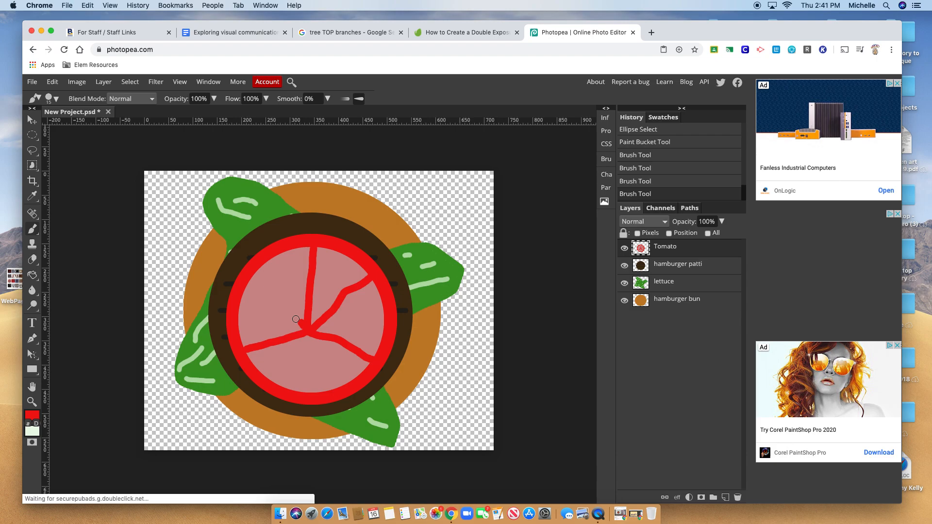
{"action": "mouse_move", "coordinate": [244, 291]}
{"action": "left_mouse_down"}
{"action": "mouse_move", "coordinate": [312, 366]}
{"action": "mouse_move", "coordinate": [313, 389]}
{"action": "left_mouse_up"}
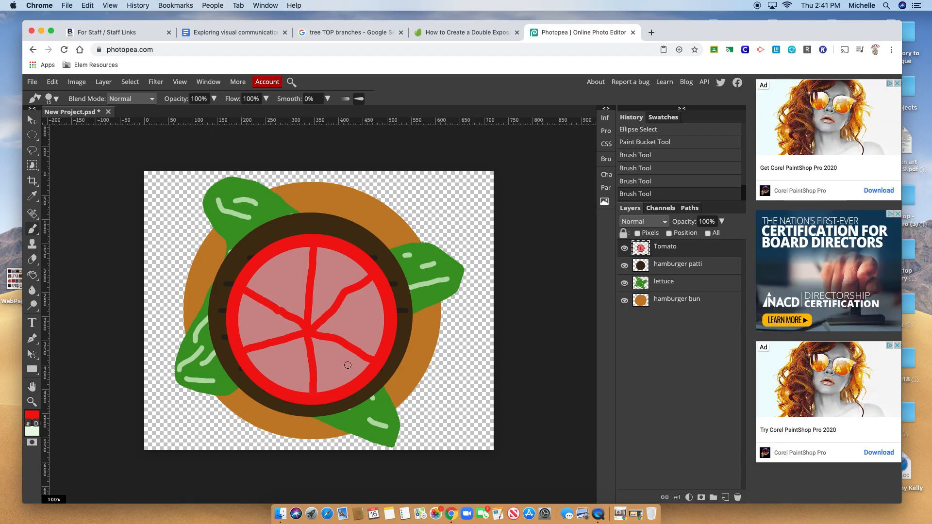
Paint an irregular red seed blob inside each of the six tomato segments
{"action": "left_click_drag", "start_coordinate": [352, 364], "coordinate": [331, 368]}
{"action": "mouse_move", "coordinate": [363, 304]}
{"action": "left_mouse_down"}
{"action": "mouse_move", "coordinate": [366, 327]}
{"action": "mouse_move", "coordinate": [345, 322]}
{"action": "left_mouse_up"}
{"action": "mouse_move", "coordinate": [326, 257]}
{"action": "left_mouse_down"}
{"action": "mouse_move", "coordinate": [338, 273]}
{"action": "mouse_move", "coordinate": [327, 290]}
{"action": "left_mouse_up"}
{"action": "mouse_move", "coordinate": [293, 257]}
{"action": "left_mouse_down"}
{"action": "mouse_move", "coordinate": [259, 281]}
{"action": "mouse_move", "coordinate": [284, 268]}
{"action": "mouse_move", "coordinate": [275, 281]}
{"action": "mouse_move", "coordinate": [287, 284]}
{"action": "mouse_move", "coordinate": [279, 281]}
{"action": "left_mouse_up"}
{"action": "mouse_move", "coordinate": [258, 317]}
{"action": "left_mouse_down"}
{"action": "mouse_move", "coordinate": [251, 335]}
{"action": "mouse_move", "coordinate": [274, 331]}
{"action": "left_mouse_up"}
{"action": "left_click_drag", "start_coordinate": [278, 370], "coordinate": [290, 364]}
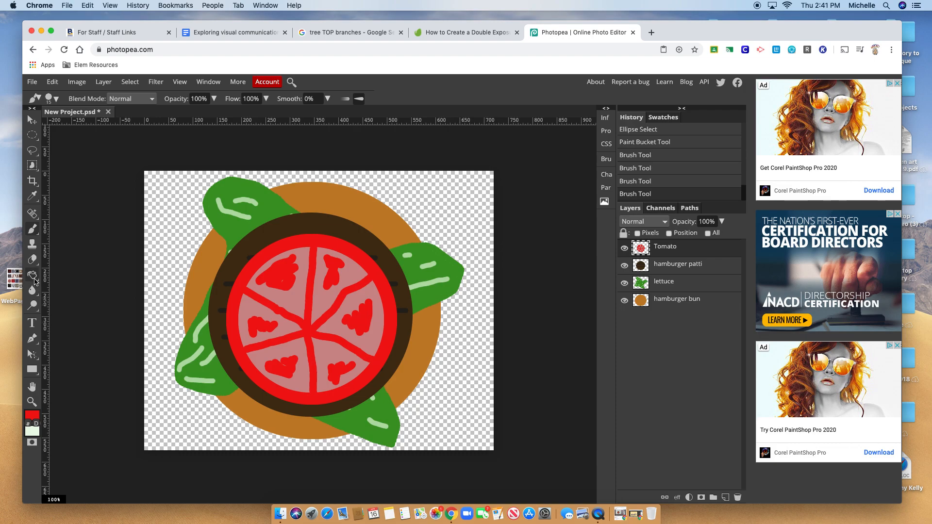
Smudge the red blob in the tomato's left segment into the surrounding pink with the Smudge Tool at 50% strength
{"action": "right_click", "coordinate": [34, 294]}
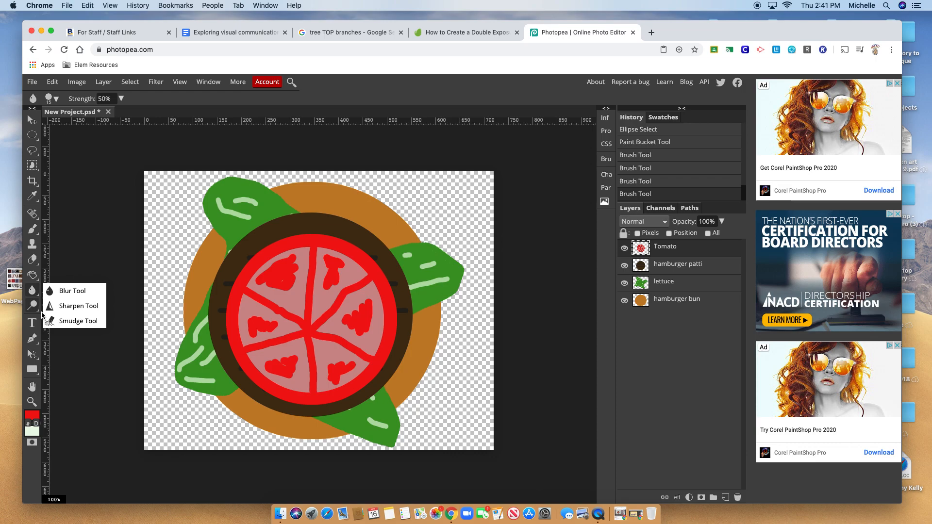
{"action": "left_click", "coordinate": [54, 321]}
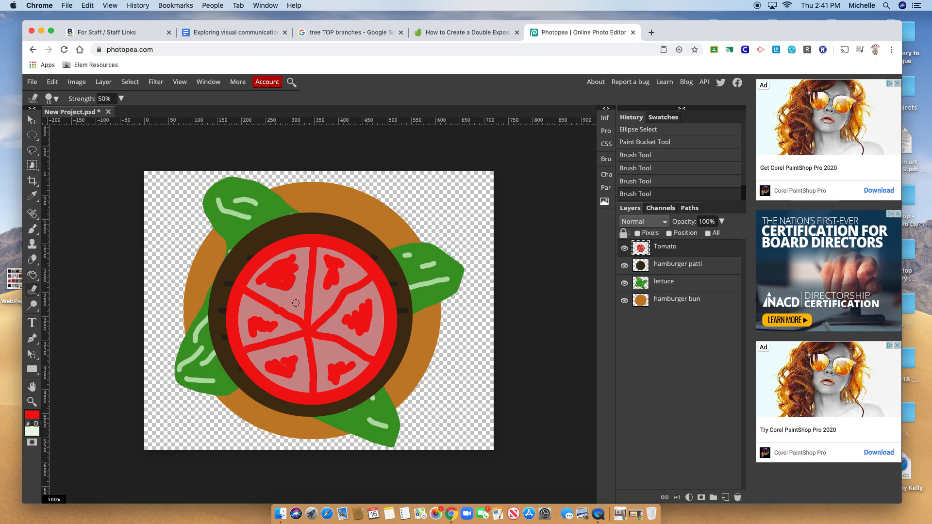
{"action": "mouse_move", "coordinate": [258, 314]}
{"action": "left_mouse_down"}
{"action": "mouse_move", "coordinate": [273, 327]}
{"action": "mouse_move", "coordinate": [255, 320]}
{"action": "mouse_move", "coordinate": [282, 327]}
{"action": "mouse_move", "coordinate": [251, 310]}
{"action": "mouse_move", "coordinate": [271, 322]}
{"action": "mouse_move", "coordinate": [251, 324]}
{"action": "mouse_move", "coordinate": [260, 311]}
{"action": "mouse_move", "coordinate": [247, 303]}
{"action": "mouse_move", "coordinate": [250, 344]}
{"action": "mouse_move", "coordinate": [241, 314]}
{"action": "mouse_move", "coordinate": [256, 337]}
{"action": "mouse_move", "coordinate": [271, 334]}
{"action": "mouse_move", "coordinate": [256, 322]}
{"action": "left_mouse_up"}
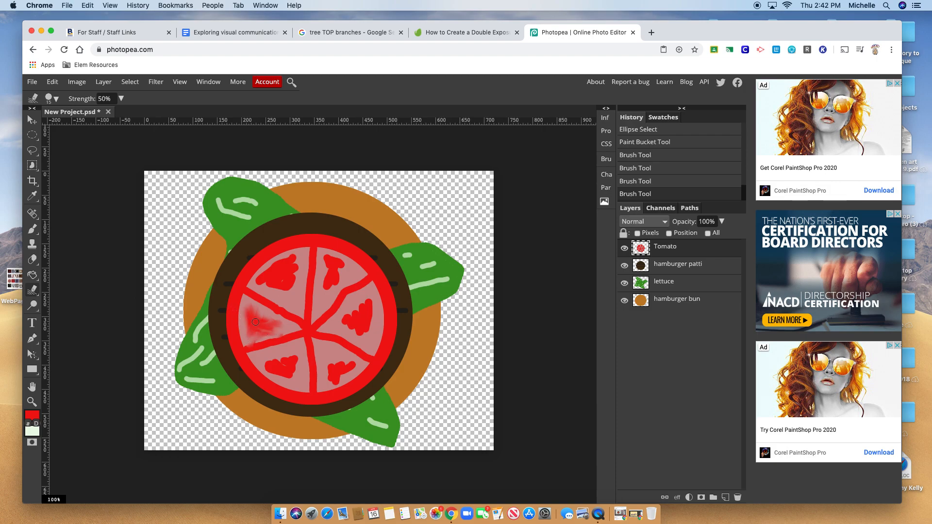
{"action": "right_click", "coordinate": [37, 230]}
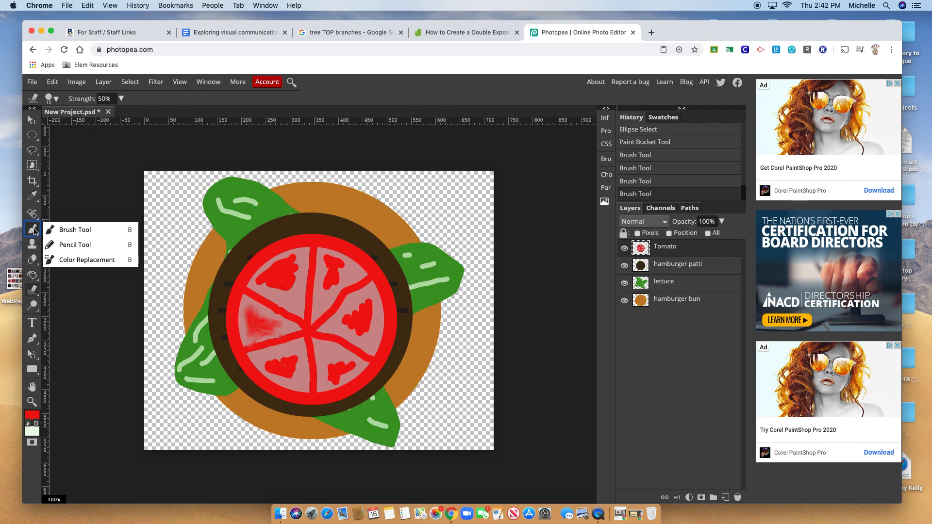
{"action": "key", "text": "b"}
{"action": "left_click", "coordinate": [260, 318]}
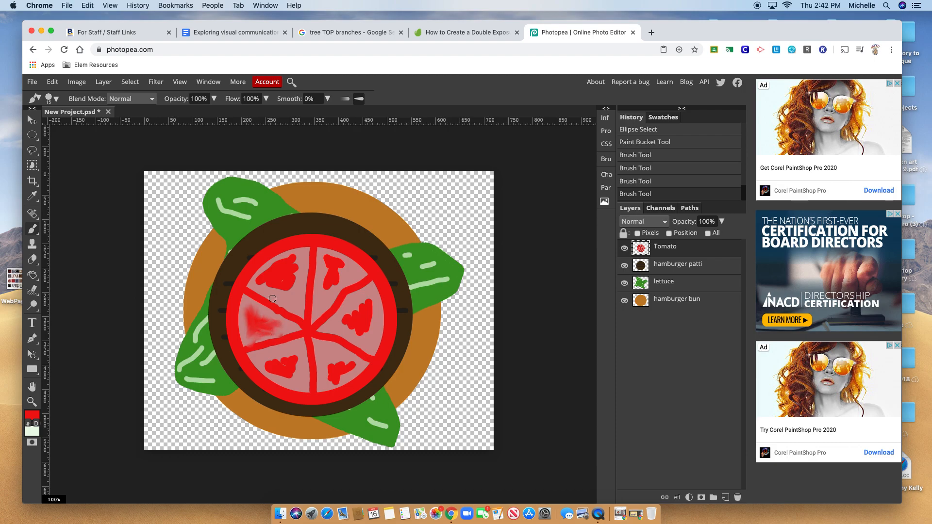
{"action": "mouse_move", "coordinate": [282, 277]}
{"action": "left_mouse_down"}
{"action": "mouse_move", "coordinate": [298, 302]}
{"action": "mouse_move", "coordinate": [283, 297]}
{"action": "mouse_move", "coordinate": [288, 277]}
{"action": "left_mouse_up"}
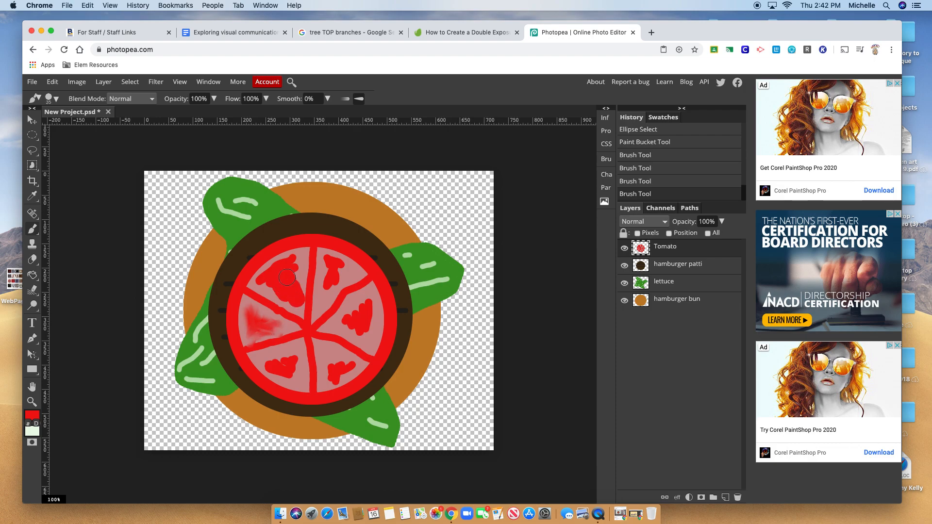
{"action": "key", "text": "super+z"}
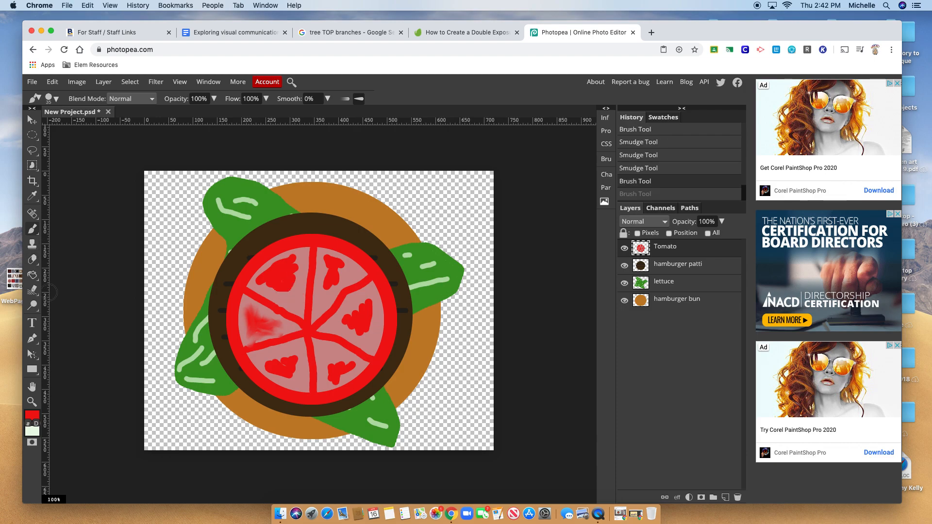
Smudge the red seed blobs in the remaining five tomato segments into the surrounding pink at 50% strength
{"action": "left_click", "coordinate": [32, 290]}
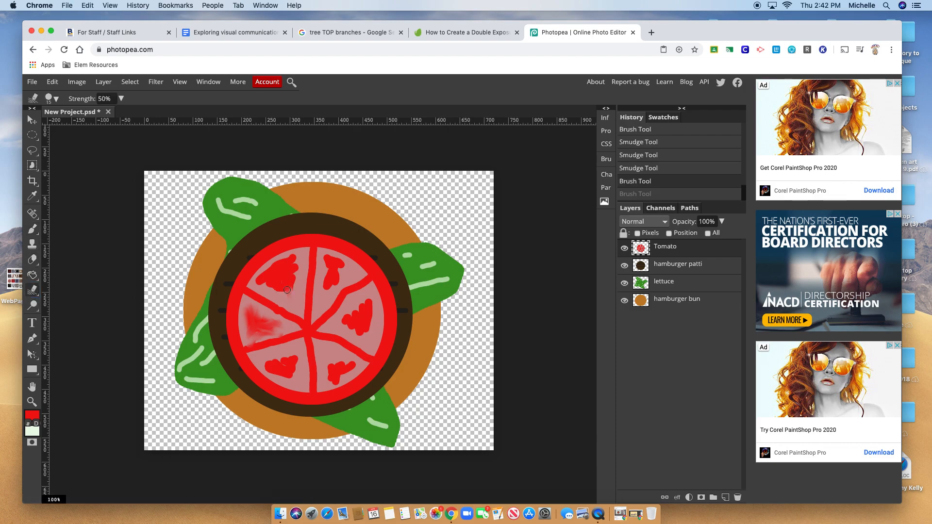
{"action": "mouse_move", "coordinate": [258, 270]}
{"action": "left_mouse_down"}
{"action": "mouse_move", "coordinate": [267, 282]}
{"action": "mouse_move", "coordinate": [286, 267]}
{"action": "mouse_move", "coordinate": [286, 283]}
{"action": "left_mouse_up"}
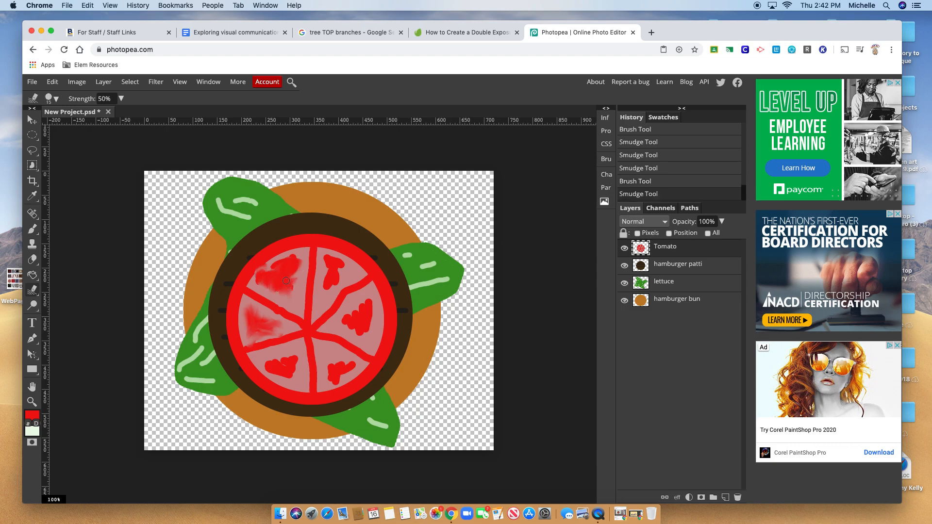
{"action": "mouse_move", "coordinate": [295, 292]}
{"action": "left_mouse_down"}
{"action": "mouse_move", "coordinate": [280, 267]}
{"action": "mouse_move", "coordinate": [302, 263]}
{"action": "mouse_move", "coordinate": [259, 276]}
{"action": "mouse_move", "coordinate": [303, 255]}
{"action": "mouse_move", "coordinate": [274, 263]}
{"action": "mouse_move", "coordinate": [324, 259]}
{"action": "mouse_move", "coordinate": [335, 285]}
{"action": "mouse_move", "coordinate": [345, 270]}
{"action": "mouse_move", "coordinate": [333, 270]}
{"action": "mouse_move", "coordinate": [353, 274]}
{"action": "mouse_move", "coordinate": [326, 291]}
{"action": "left_mouse_up"}
{"action": "mouse_move", "coordinate": [353, 318]}
{"action": "left_mouse_down"}
{"action": "mouse_move", "coordinate": [369, 335]}
{"action": "mouse_move", "coordinate": [347, 323]}
{"action": "mouse_move", "coordinate": [349, 353]}
{"action": "mouse_move", "coordinate": [337, 371]}
{"action": "mouse_move", "coordinate": [323, 352]}
{"action": "mouse_move", "coordinate": [353, 367]}
{"action": "mouse_move", "coordinate": [332, 380]}
{"action": "mouse_move", "coordinate": [342, 381]}
{"action": "mouse_move", "coordinate": [359, 367]}
{"action": "mouse_move", "coordinate": [299, 384]}
{"action": "mouse_move", "coordinate": [257, 356]}
{"action": "mouse_move", "coordinate": [284, 370]}
{"action": "mouse_move", "coordinate": [290, 352]}
{"action": "mouse_move", "coordinate": [270, 359]}
{"action": "mouse_move", "coordinate": [297, 348]}
{"action": "mouse_move", "coordinate": [299, 367]}
{"action": "mouse_move", "coordinate": [275, 372]}
{"action": "mouse_move", "coordinate": [295, 379]}
{"action": "mouse_move", "coordinate": [255, 358]}
{"action": "mouse_move", "coordinate": [345, 323]}
{"action": "left_mouse_up"}
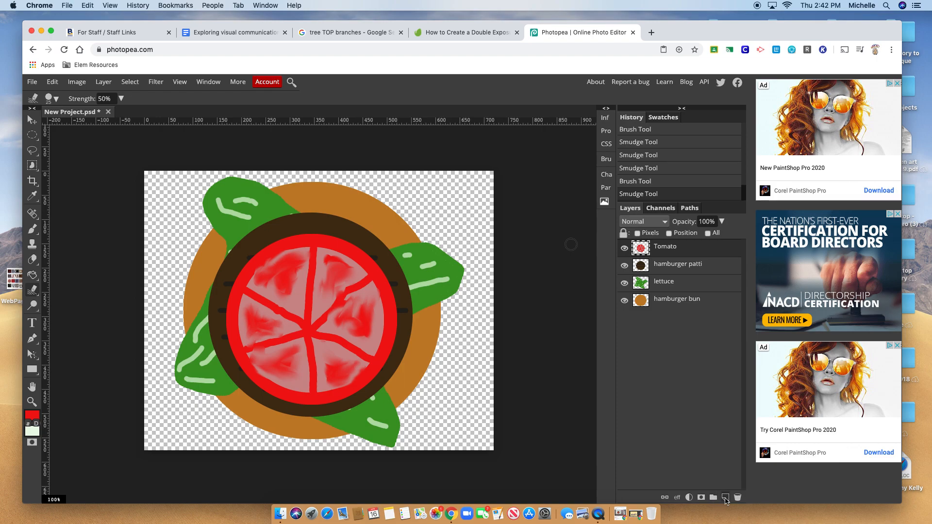
Add a new layer above the Tomato layer and name it cheese
{"action": "left_click", "coordinate": [725, 497]}
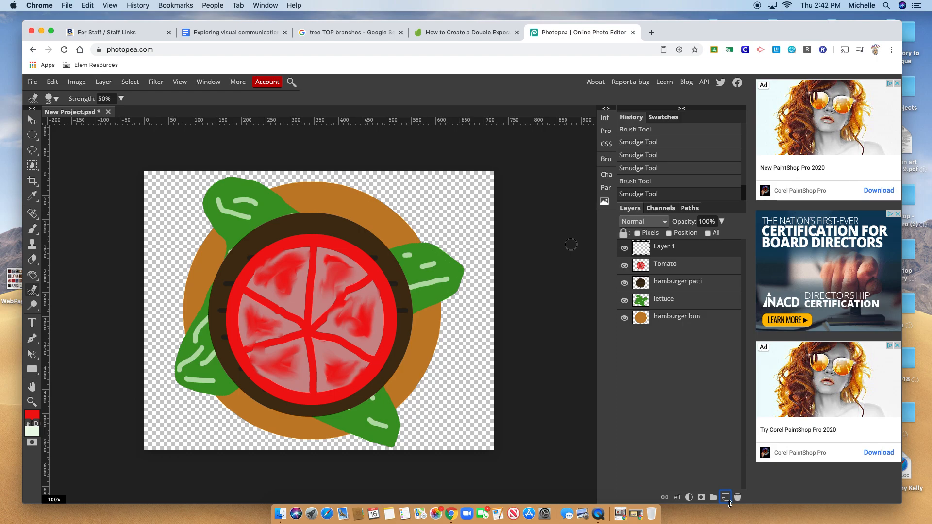
{"action": "double_click", "coordinate": [664, 247]}
{"action": "type", "text": "ch"}
{"action": "key", "text": "Return"}
Outline a tilted four-sided cheese slice over the tomato with the Polygonal Lasso Select
{"action": "left_click", "coordinate": [32, 151]}
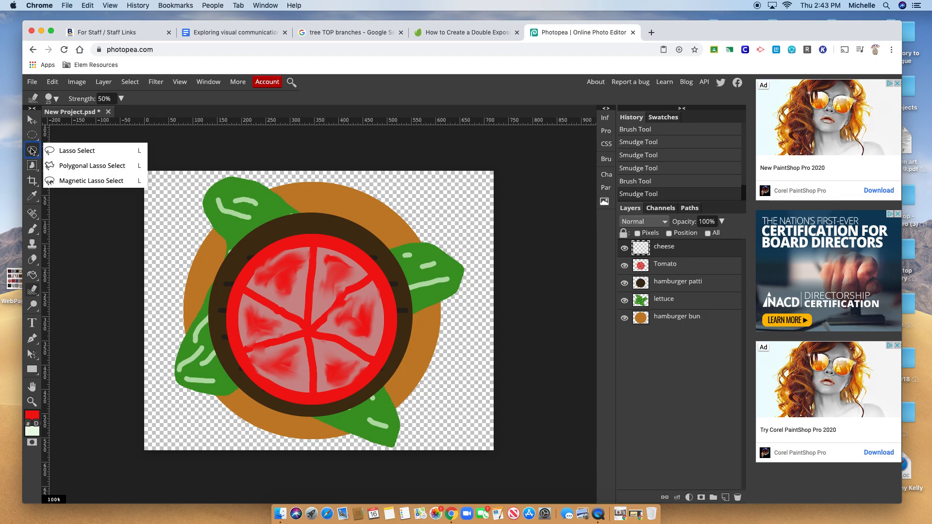
{"action": "left_click", "coordinate": [77, 166]}
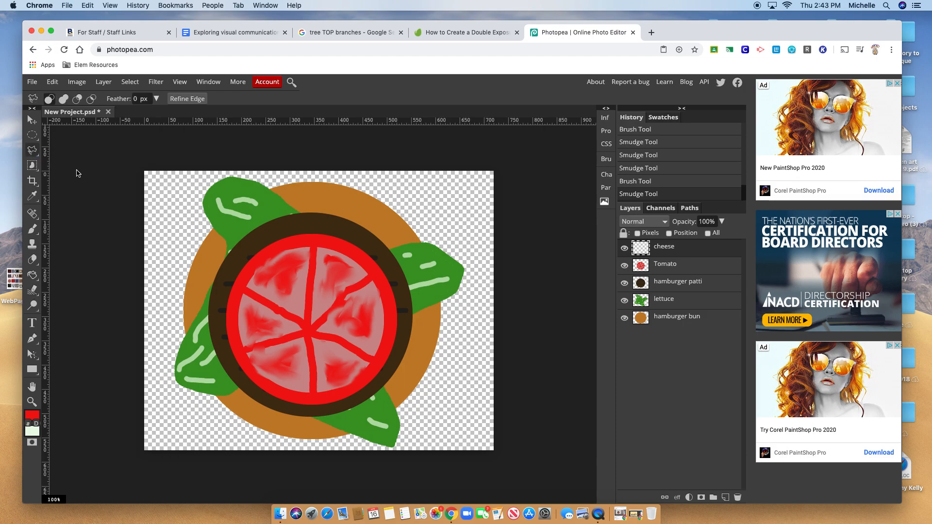
{"action": "left_click", "coordinate": [374, 229]}
{"action": "left_click", "coordinate": [202, 285]}
{"action": "left_click", "coordinate": [257, 414]}
{"action": "left_click", "coordinate": [417, 335]}
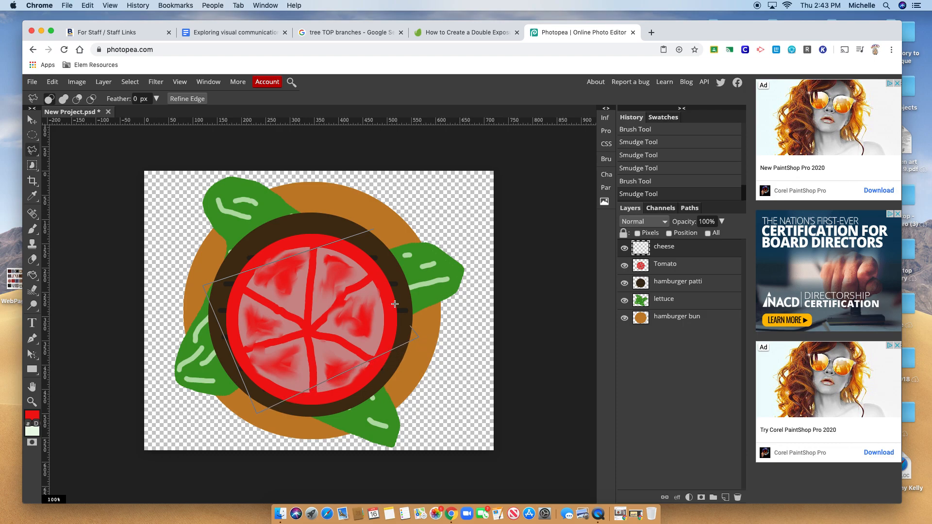
{"action": "left_click", "coordinate": [374, 228]}
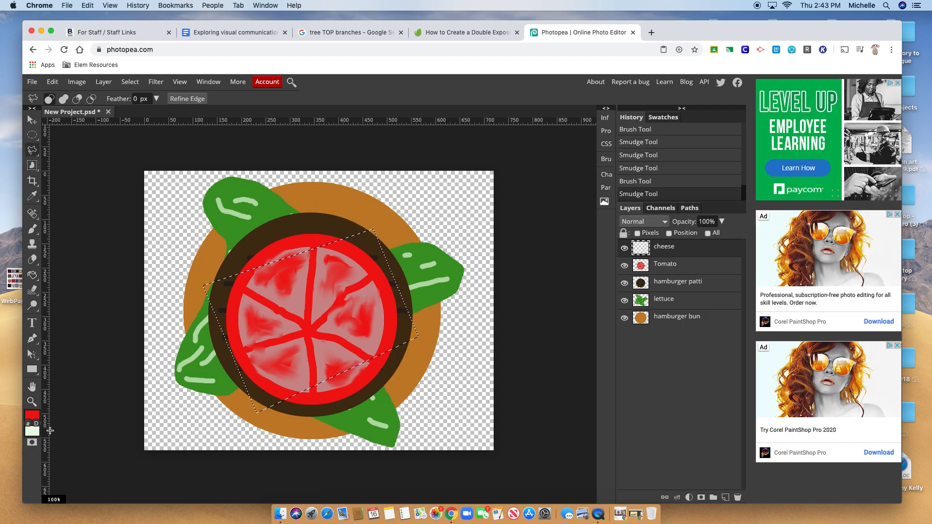
Set the foreground color to yellow-orange f5c340 and fill the cheese selection with the Paint Bucket Tool
{"action": "left_click", "coordinate": [32, 415]}
{"action": "left_click", "coordinate": [231, 280]}
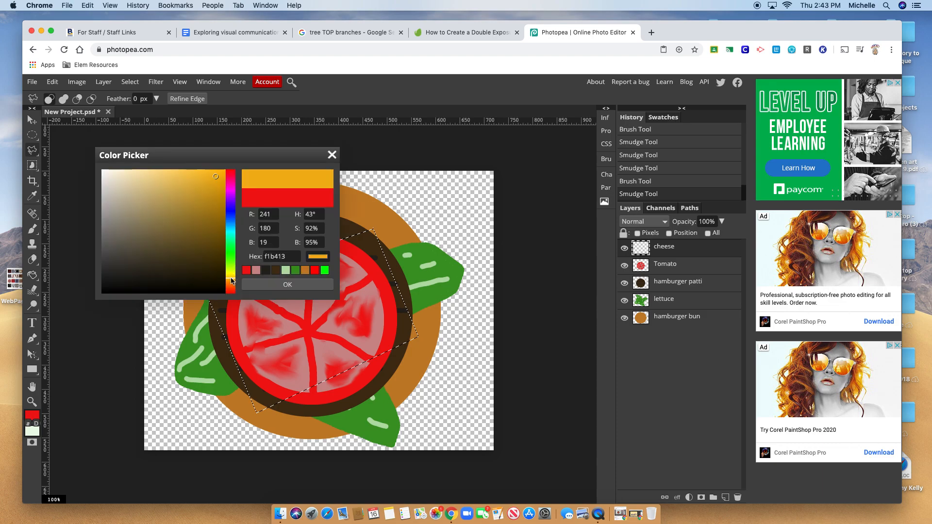
{"action": "left_click", "coordinate": [193, 174]}
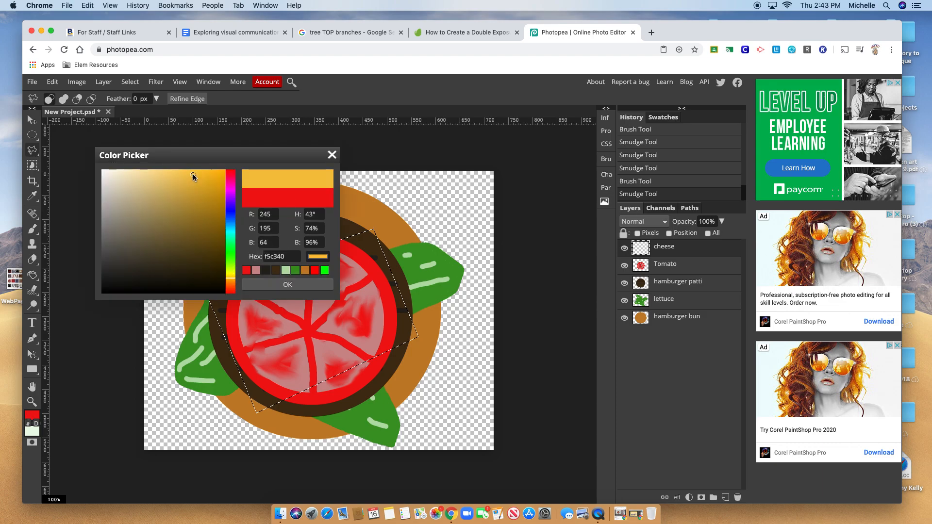
{"action": "left_click", "coordinate": [275, 286]}
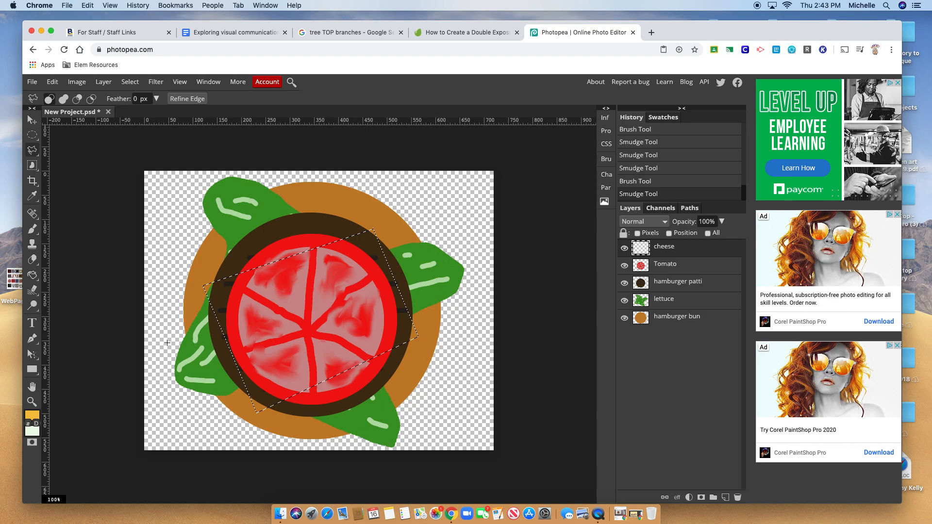
{"action": "left_click", "coordinate": [33, 276]}
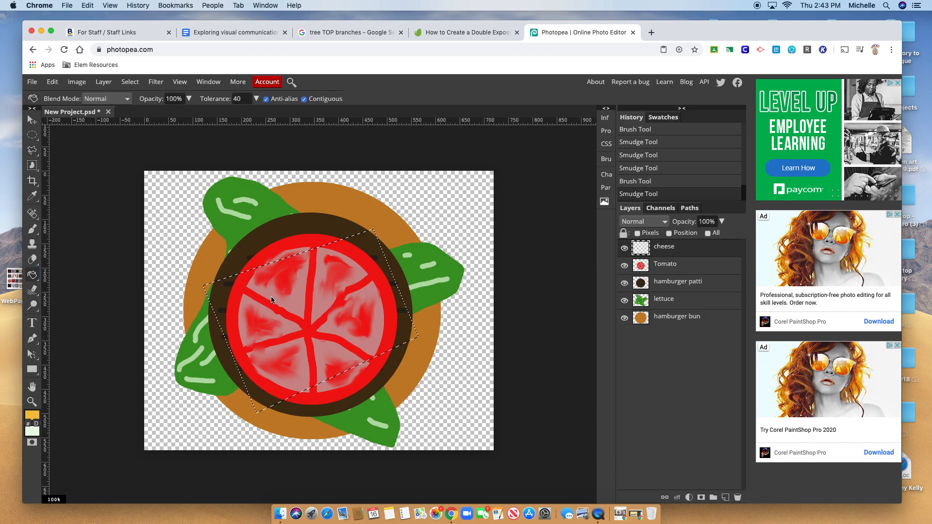
{"action": "left_click", "coordinate": [283, 299]}
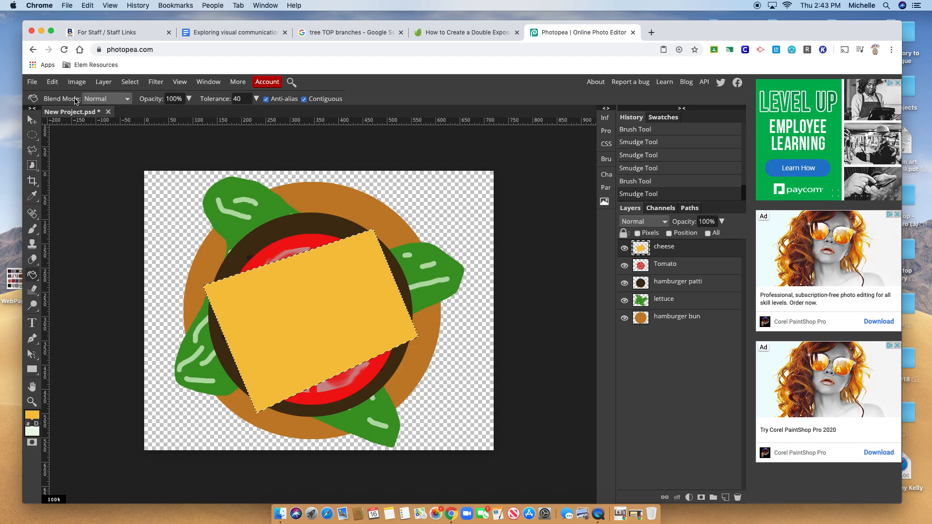
Warp the cheese slice, bending its upper edge into a curve and pulling its lower-right corner down and inward
{"action": "left_click", "coordinate": [51, 82]}
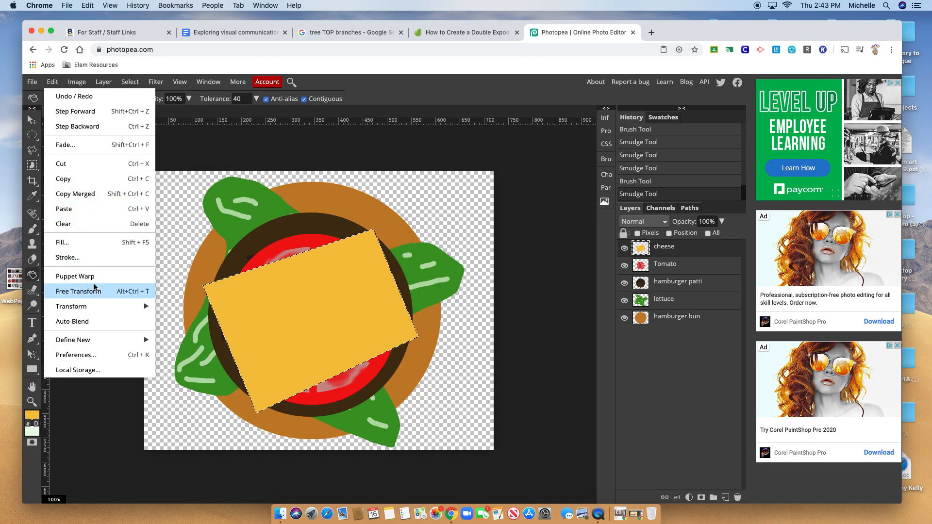
{"action": "mouse_move", "coordinate": [94, 306]}
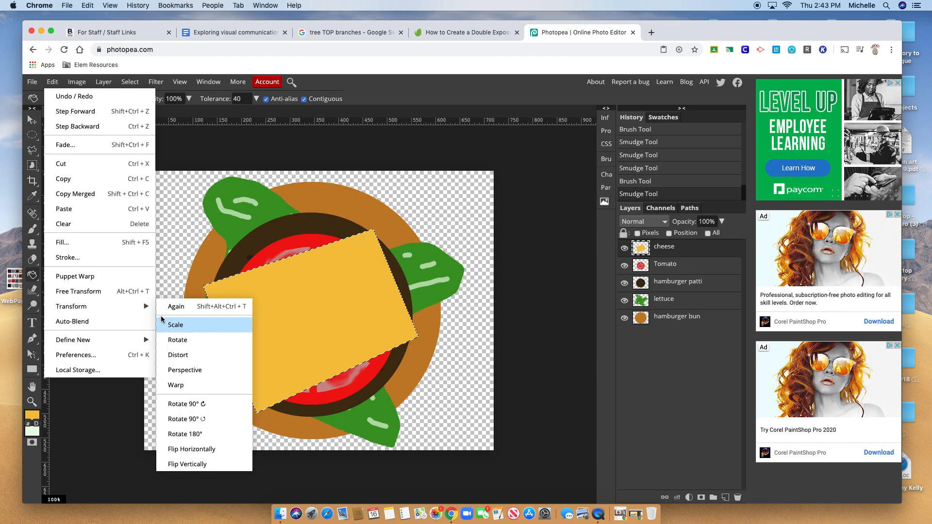
{"action": "left_click", "coordinate": [182, 386]}
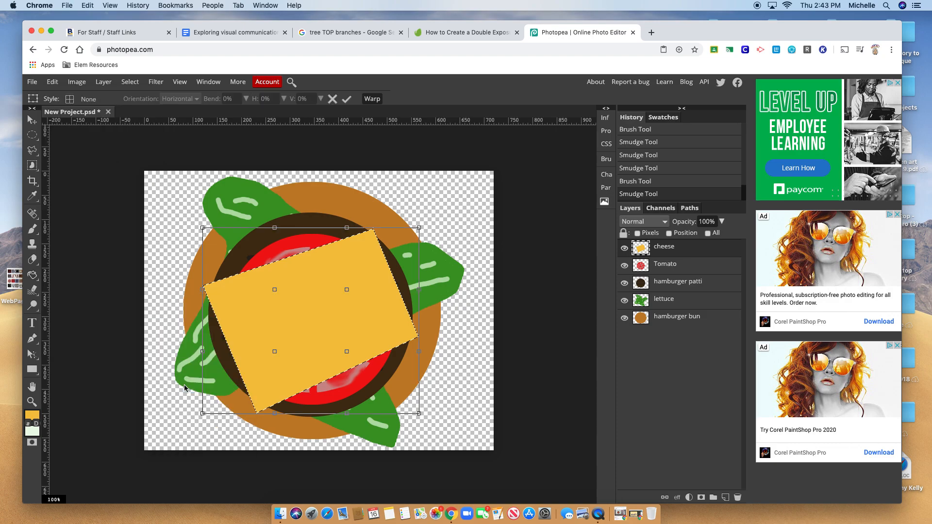
{"action": "left_click_drag", "start_coordinate": [203, 227], "coordinate": [219, 206]}
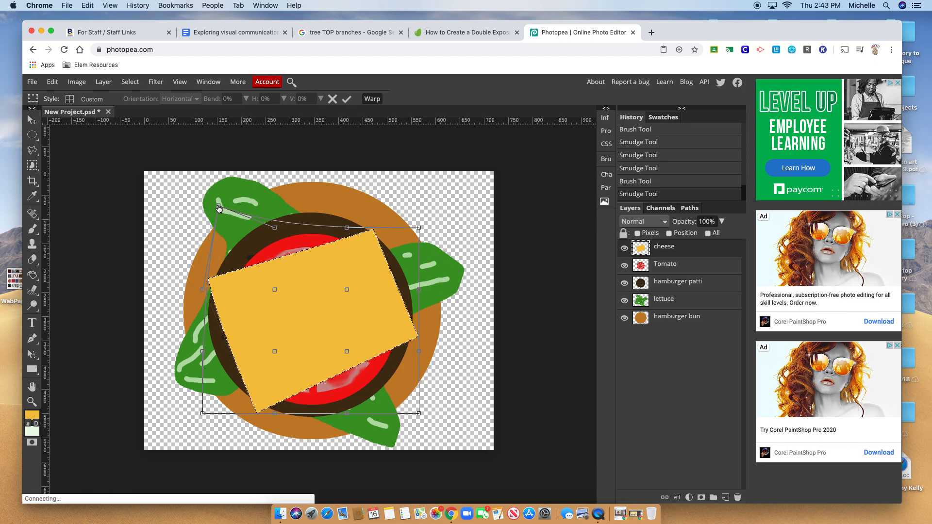
{"action": "left_click_drag", "start_coordinate": [275, 292], "coordinate": [282, 320]}
{"action": "left_click_drag", "start_coordinate": [343, 227], "coordinate": [329, 194]}
{"action": "left_click_drag", "start_coordinate": [353, 293], "coordinate": [374, 283]}
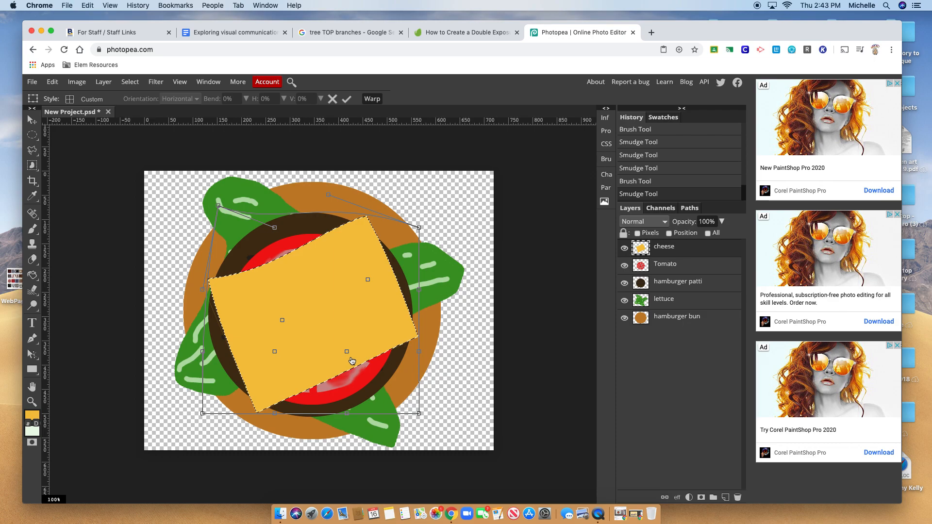
{"action": "left_click_drag", "start_coordinate": [419, 352], "coordinate": [389, 422]}
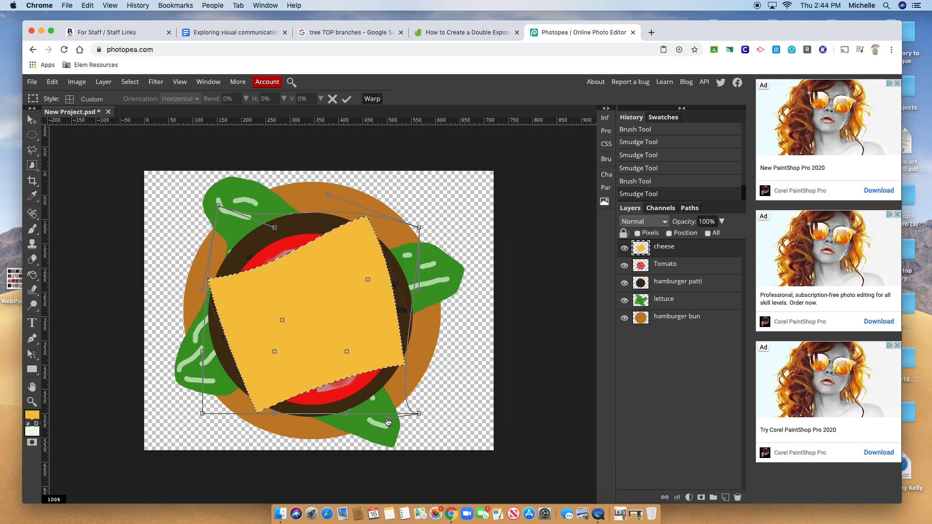
Curve the cheese's lower edge inward, pull its lower-left and upper corners outward, and apply the warp
{"action": "left_click_drag", "start_coordinate": [275, 416], "coordinate": [279, 373]}
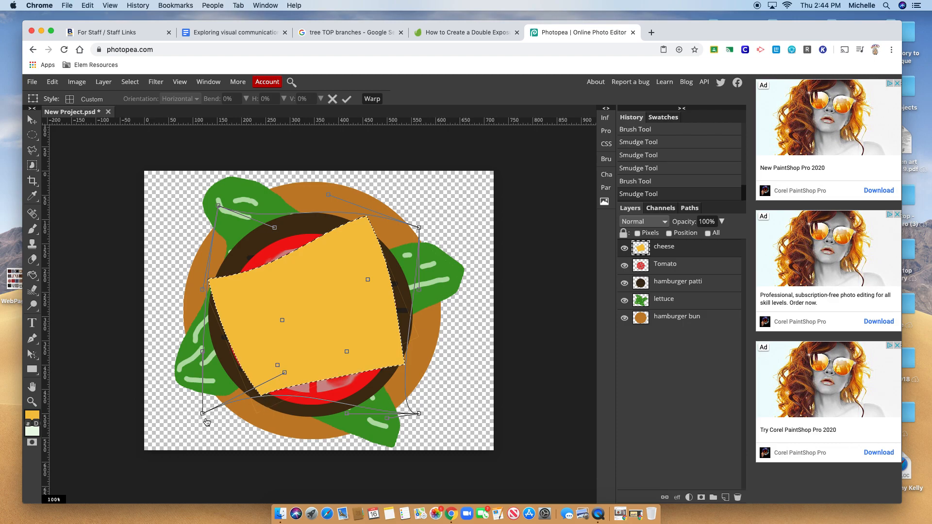
{"action": "left_click_drag", "start_coordinate": [203, 414], "coordinate": [221, 448]}
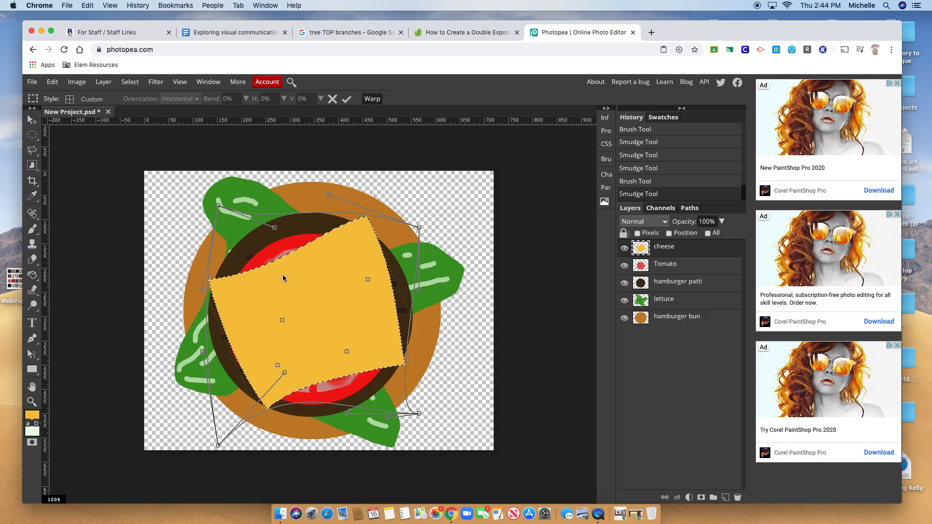
{"action": "left_click_drag", "start_coordinate": [282, 321], "coordinate": [306, 319]}
{"action": "left_click_drag", "start_coordinate": [219, 207], "coordinate": [205, 187]}
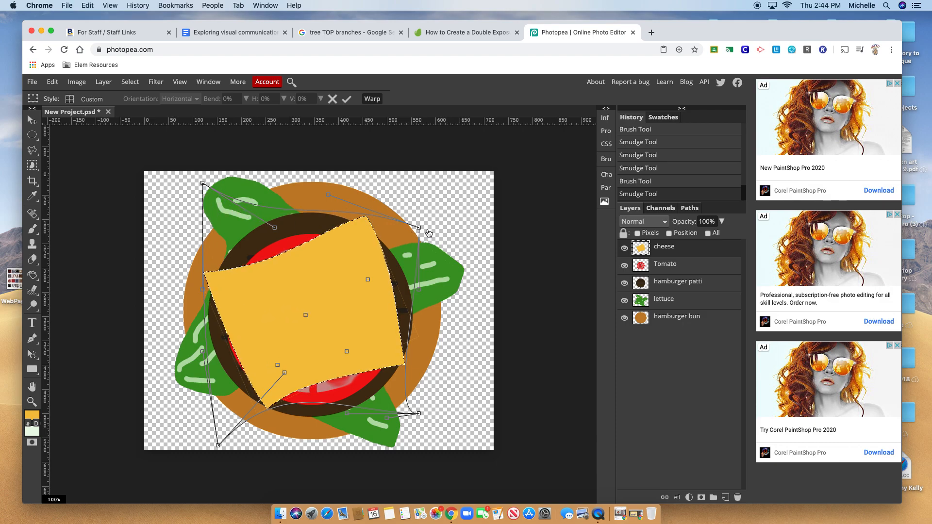
{"action": "left_click_drag", "start_coordinate": [419, 227], "coordinate": [432, 215]}
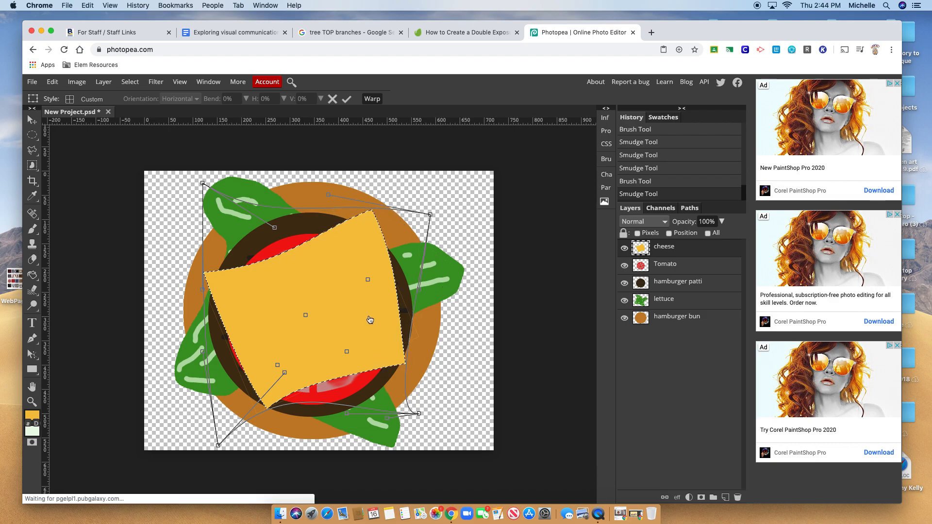
{"action": "left_click_drag", "start_coordinate": [350, 281], "coordinate": [329, 274]}
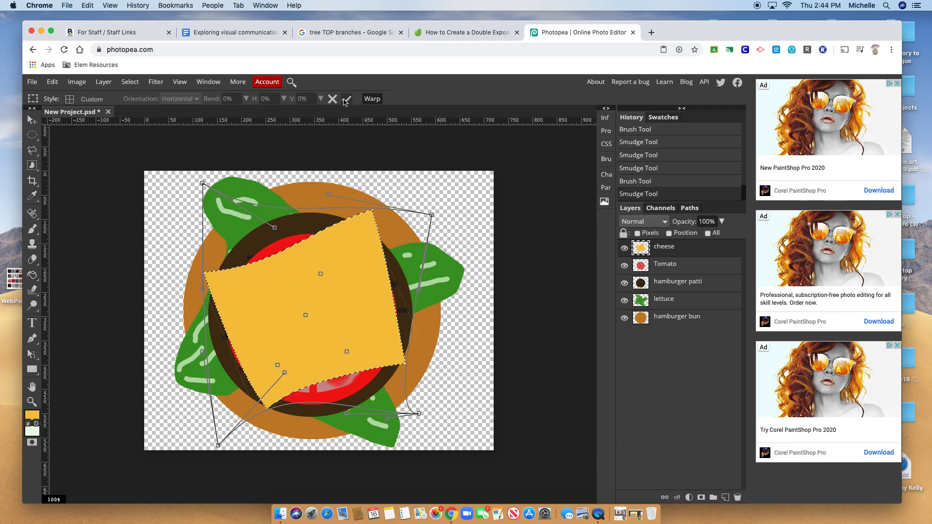
{"action": "left_click", "coordinate": [346, 99]}
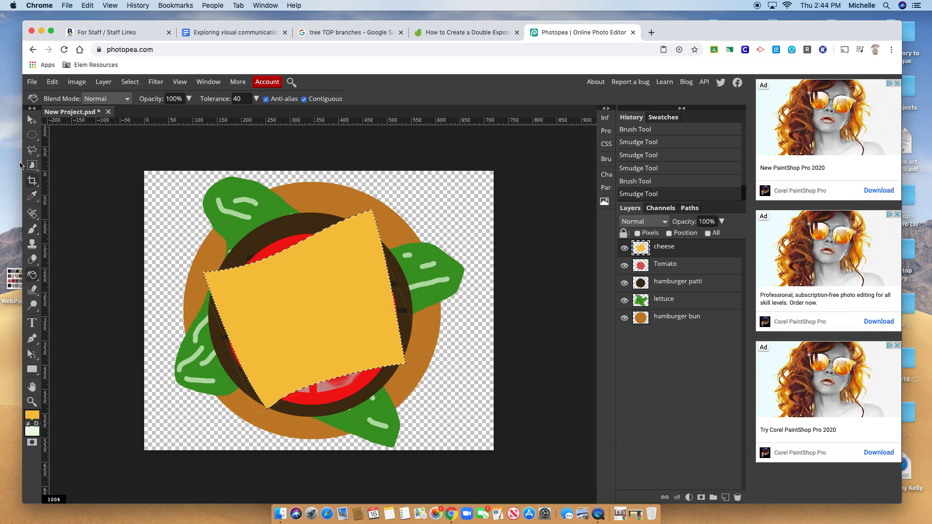
Clear the selection and add a new layer named pickles above the cheese layer
{"action": "left_click", "coordinate": [130, 81]}
{"action": "left_click", "coordinate": [136, 113]}
{"action": "left_click", "coordinate": [725, 496]}
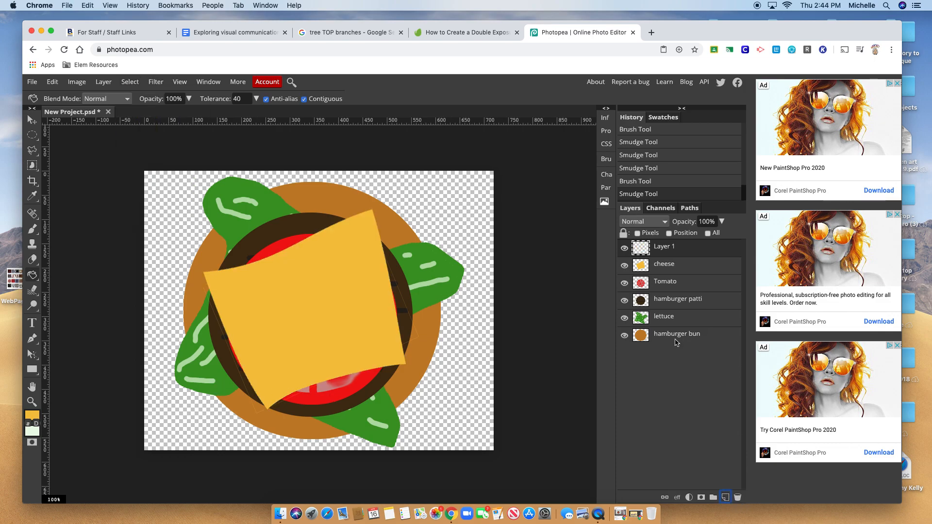
{"action": "double_click", "coordinate": [677, 248]}
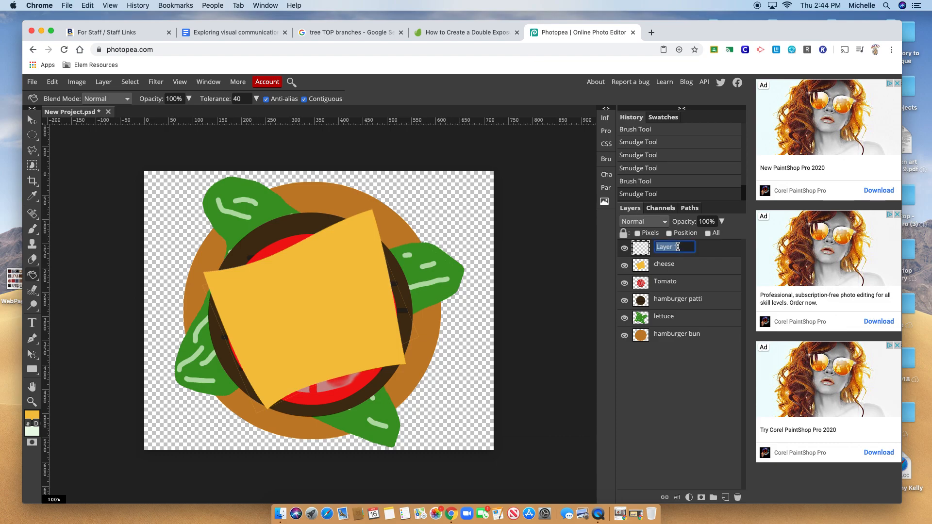
{"action": "type", "text": "pickles"}
{"action": "key", "text": "Return"}
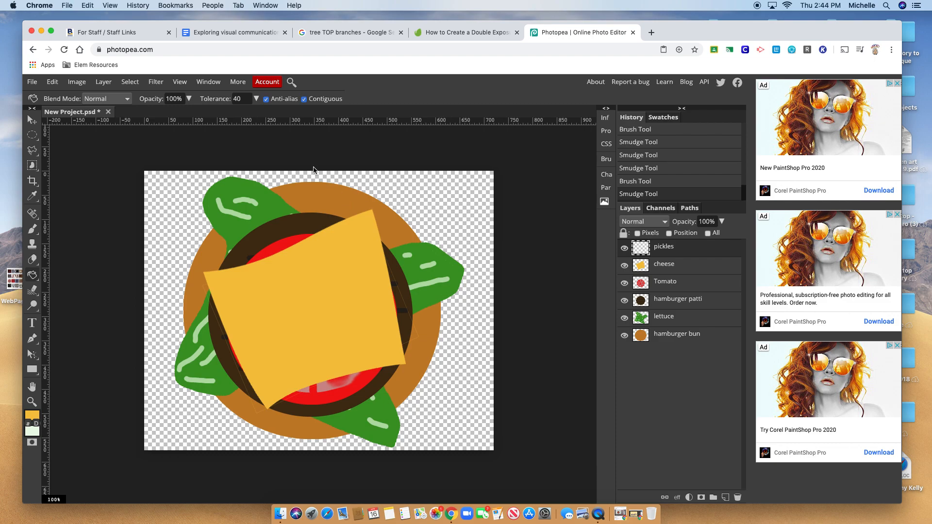
Make a small circular selection with Ellipse Select over the upper part of the cheese slice
{"action": "left_click", "coordinate": [32, 135]}
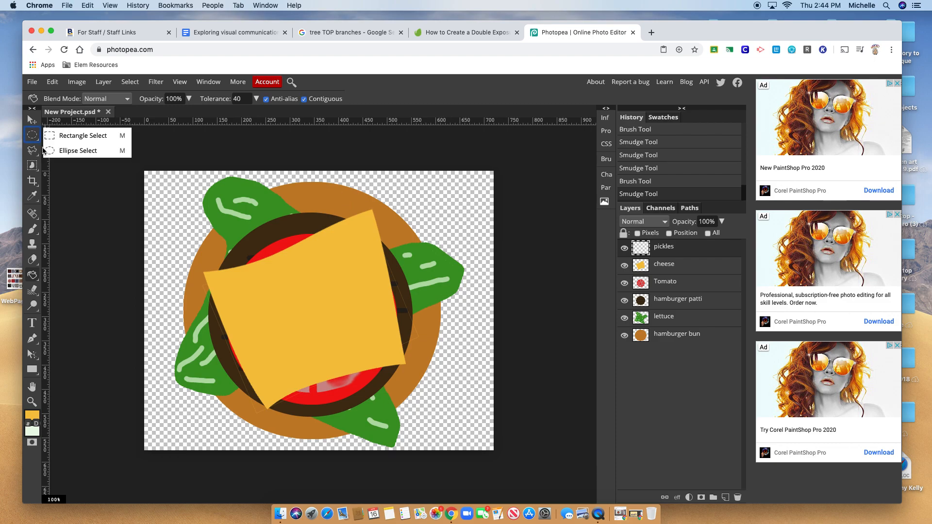
{"action": "left_click", "coordinate": [51, 152]}
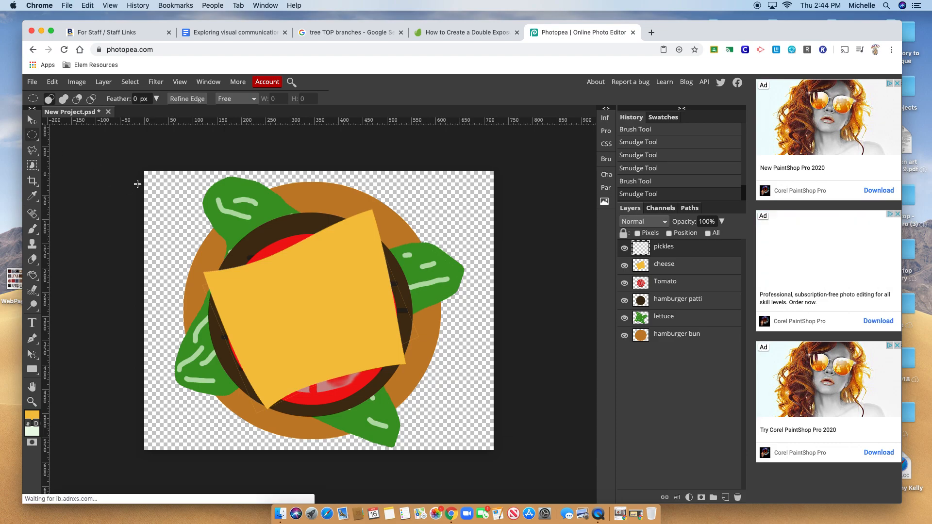
{"action": "key", "text": "shift"}
{"action": "left_click_drag", "start_coordinate": [291, 233], "coordinate": [352, 301]}
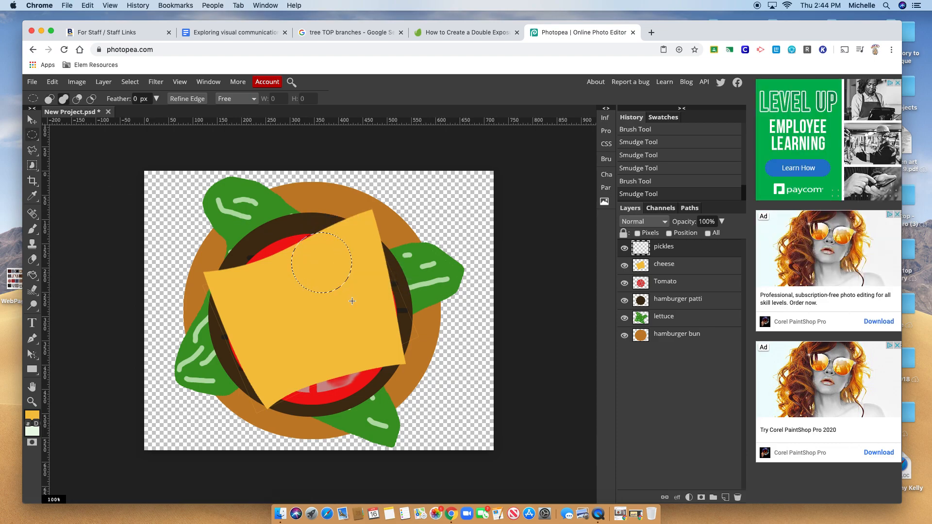
Fill the circular selection on the pickles layer with the lettuce green #3e9824 and clear the selection
{"action": "left_click", "coordinate": [31, 415]}
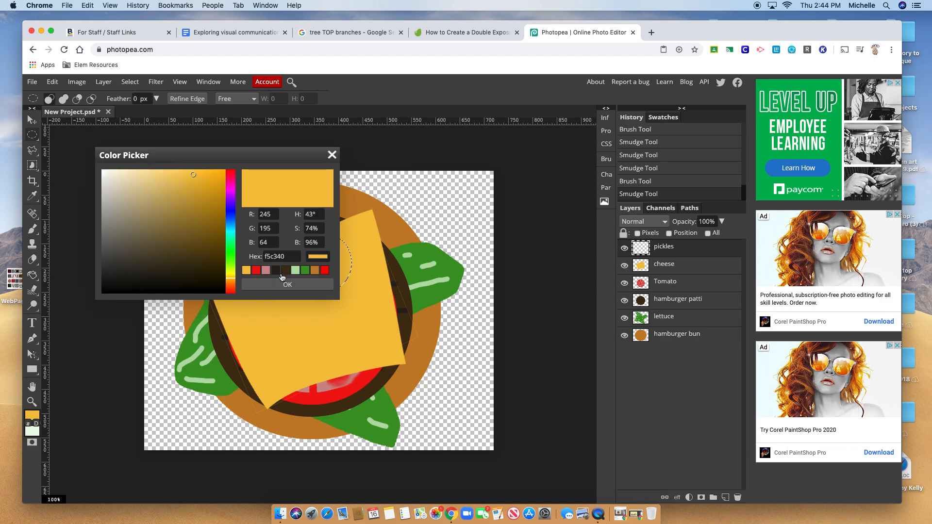
{"action": "left_click", "coordinate": [307, 270]}
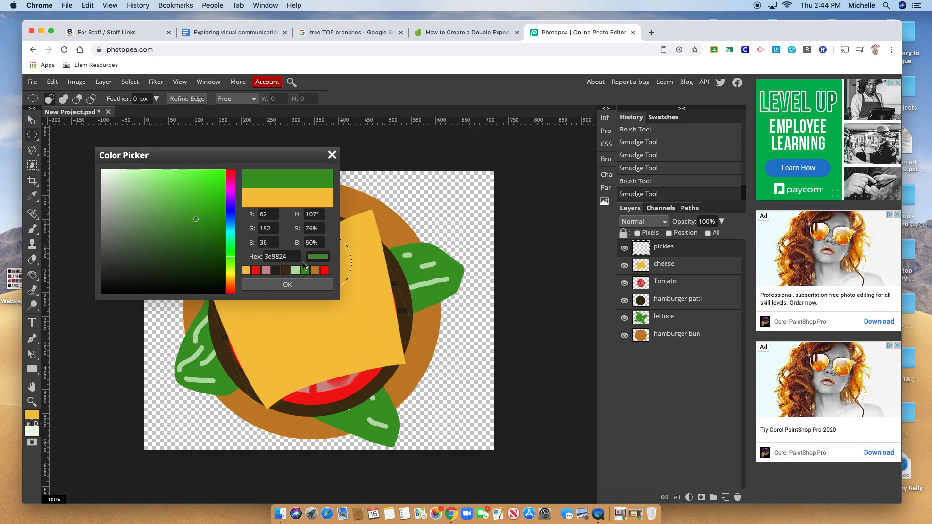
{"action": "left_click", "coordinate": [303, 284]}
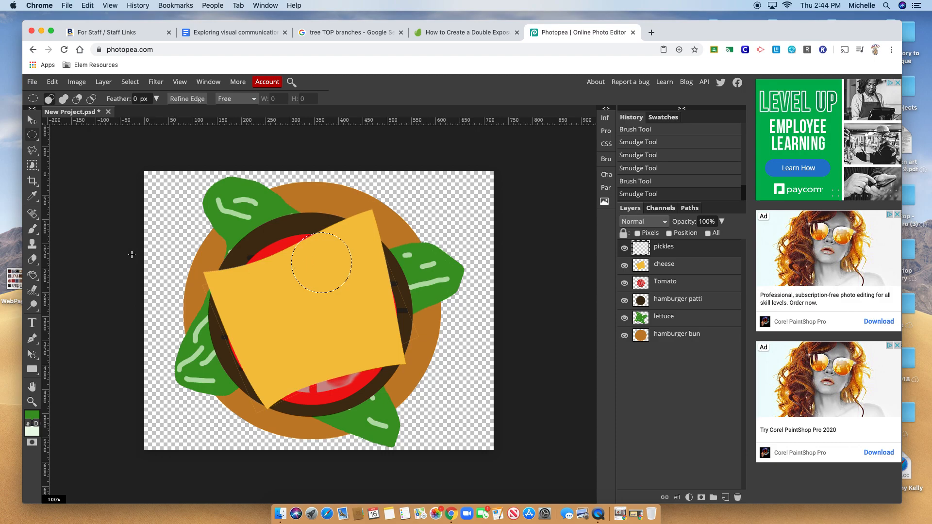
{"action": "left_click", "coordinate": [32, 274]}
{"action": "left_click", "coordinate": [315, 267]}
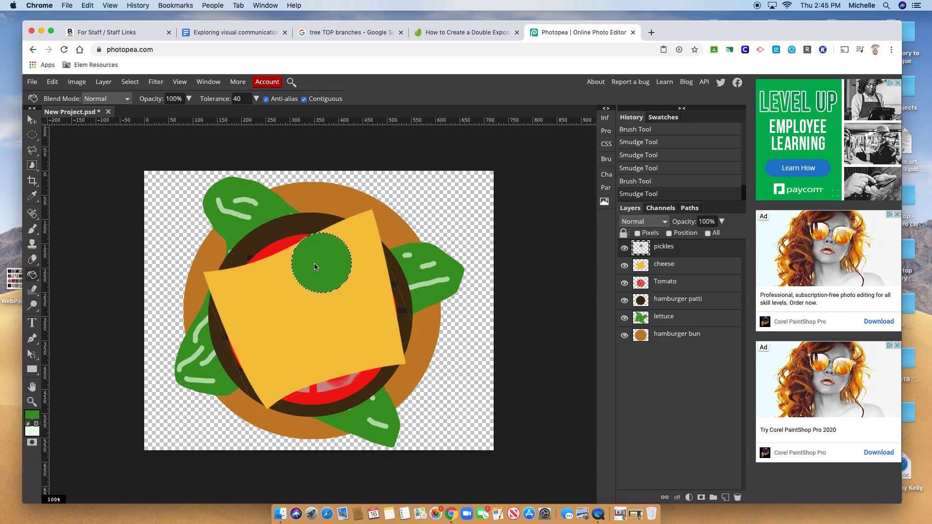
{"action": "key", "text": "ctrl+d"}
Make a slightly smaller circular selection with Ellipse Select inside the dark green pickle circle
{"action": "left_click", "coordinate": [34, 136]}
{"action": "left_click_drag", "start_coordinate": [306, 241], "coordinate": [348, 318]}
{"action": "key", "text": "shift"}
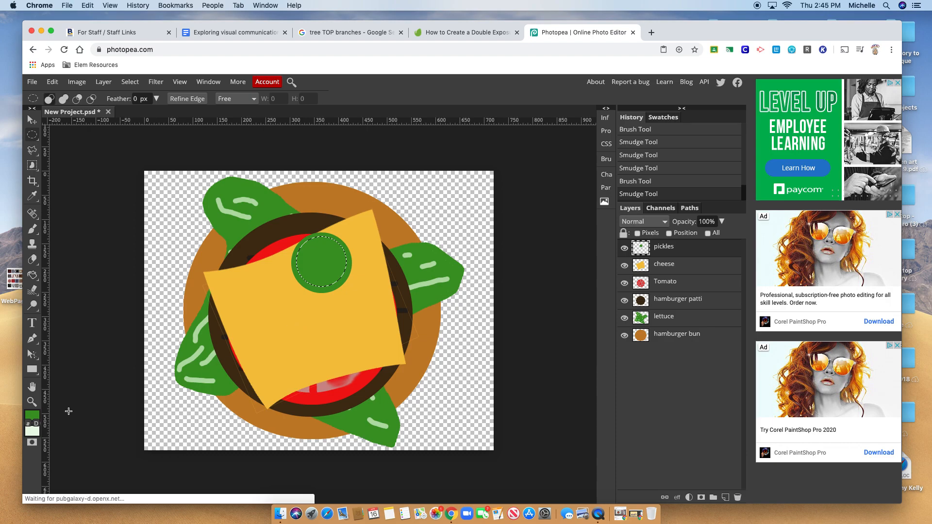
Fill the inner pickle circle with the lighter green #7fb370 and clear the selection
{"action": "left_click", "coordinate": [34, 417]}
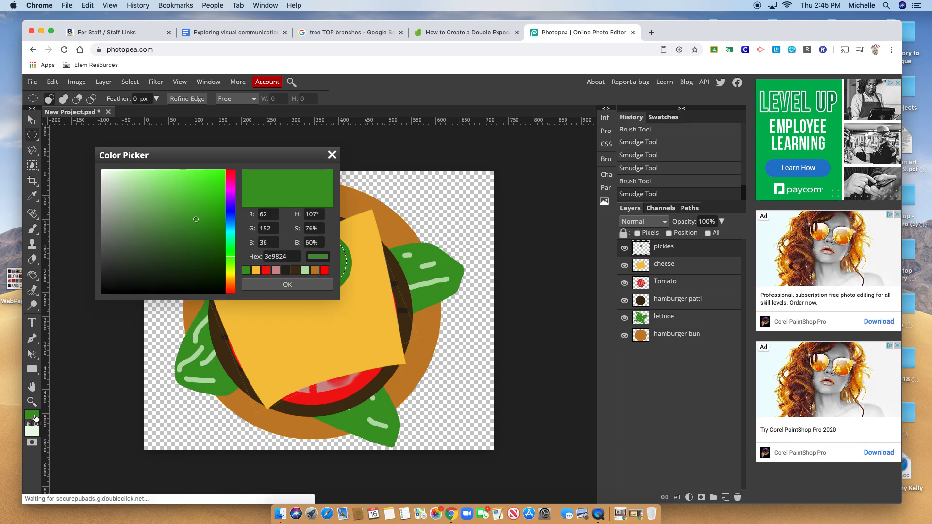
{"action": "left_click", "coordinate": [148, 207]}
{"action": "left_click", "coordinate": [287, 285]}
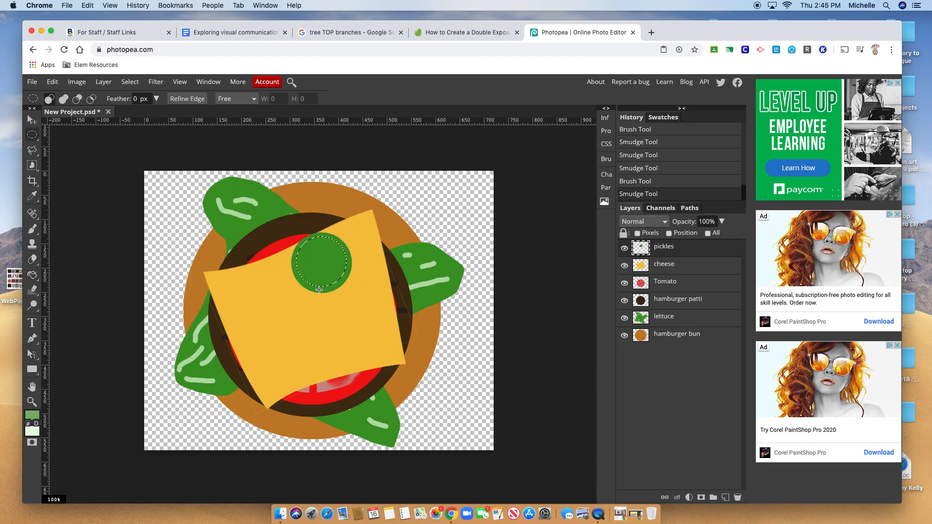
{"action": "left_click", "coordinate": [32, 275]}
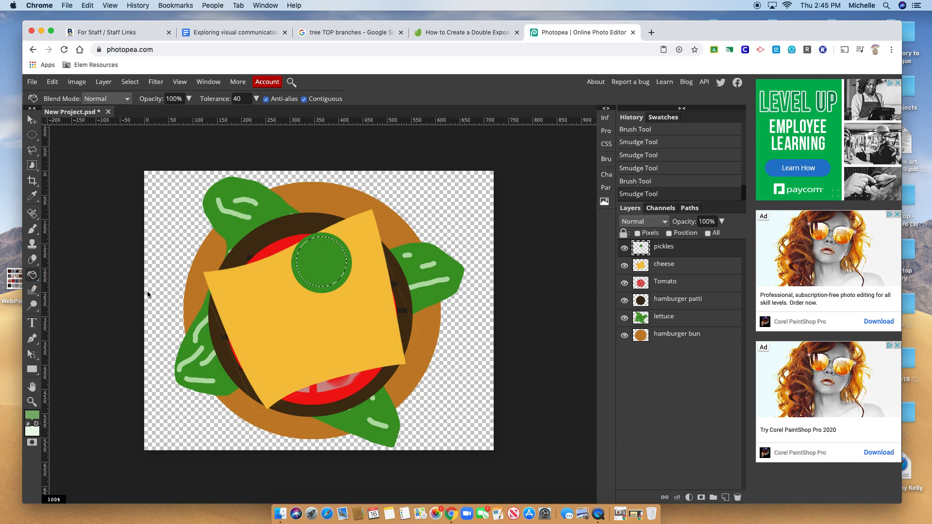
{"action": "left_click", "coordinate": [324, 266]}
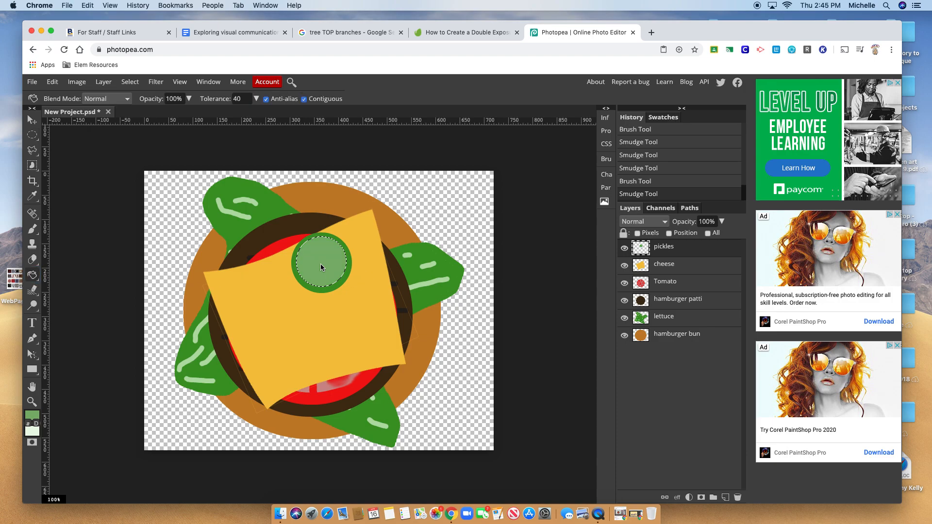
{"action": "key", "text": "super+d"}
Set the foreground color to the pale green #e4f0e1
{"action": "left_click", "coordinate": [30, 415]}
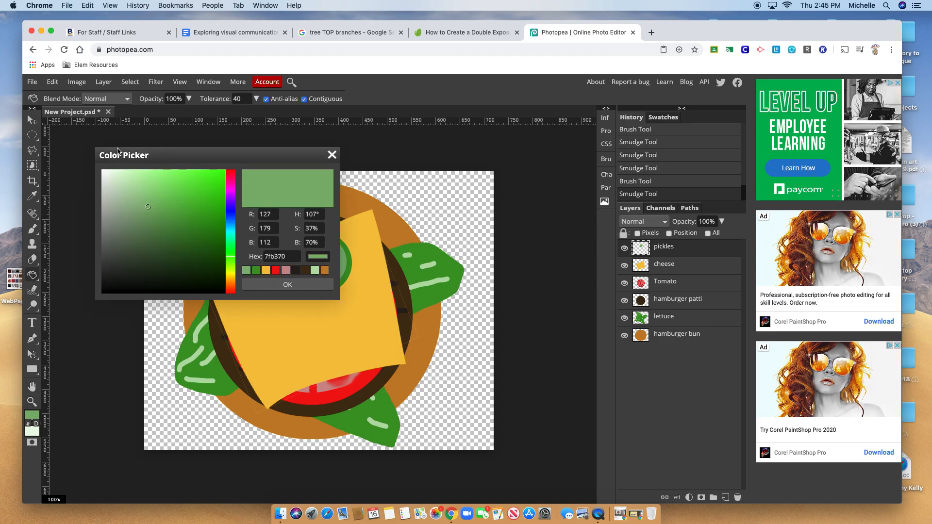
{"action": "left_click", "coordinate": [110, 177]}
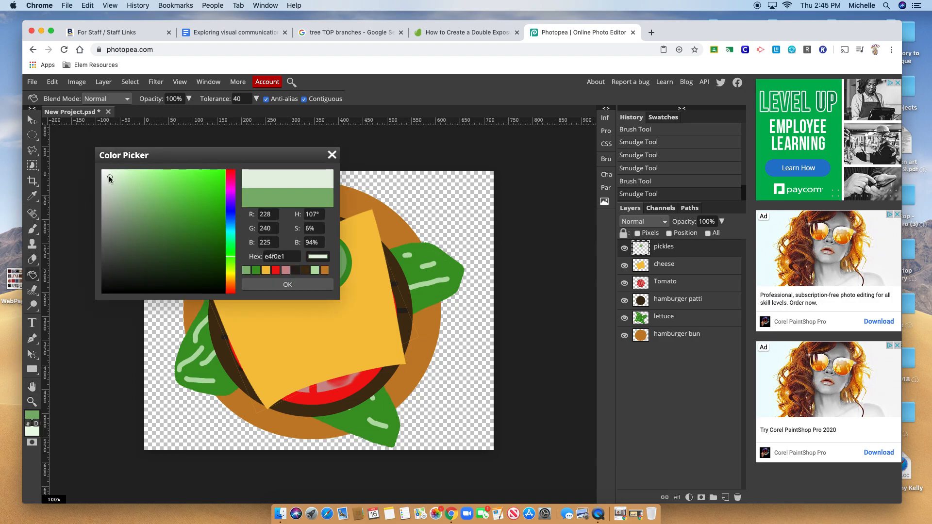
{"action": "left_click", "coordinate": [287, 285]}
Paint small pale seed marks across the pickle's light green center with a reduced Brush, undoing unwanted strokes
{"action": "left_click", "coordinate": [30, 231]}
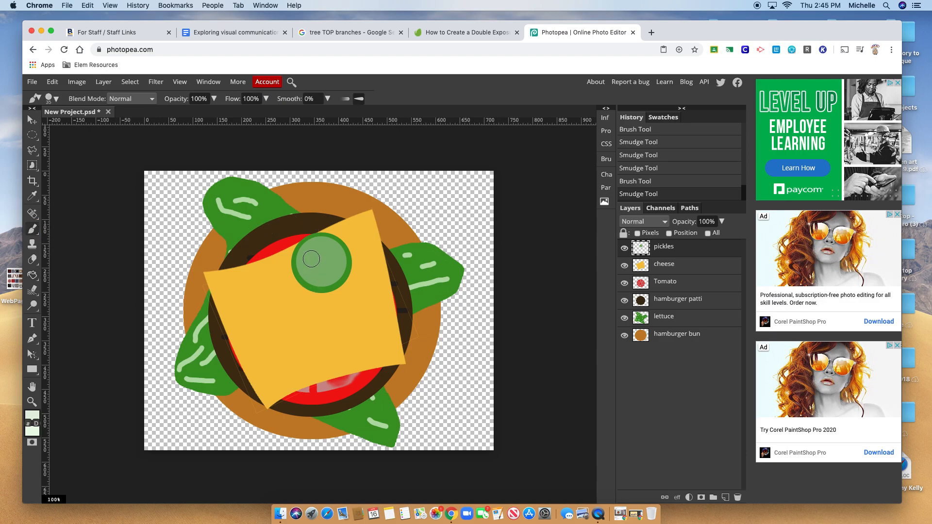
{"action": "key", "text": "bracketleft"}
{"action": "key", "text": "bracketleft"}
{"action": "key", "text": "bracketleft"}
{"action": "key", "text": "bracketleft"}
{"action": "key", "text": "super+z"}
{"action": "key", "text": "super+z"}
{"action": "left_click_drag", "start_coordinate": [339, 267], "coordinate": [339, 271]}
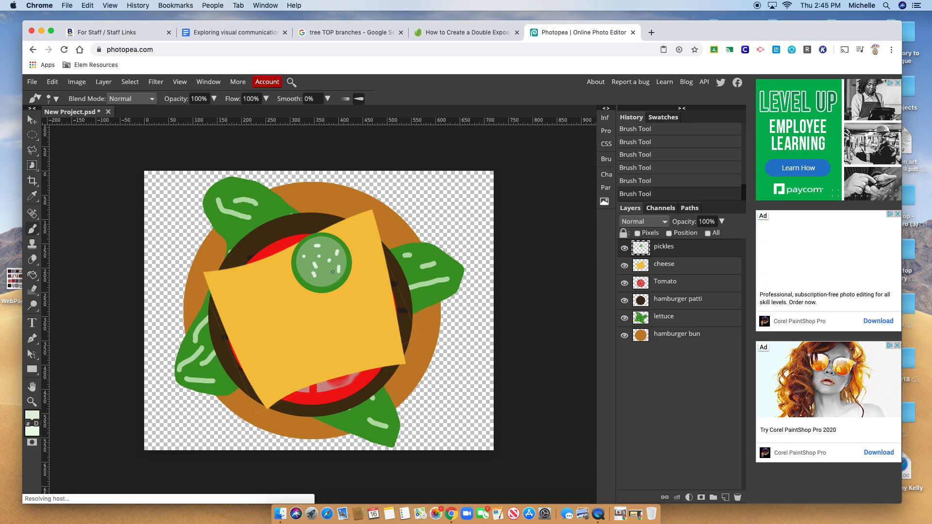
{"action": "left_click", "coordinate": [328, 273]}
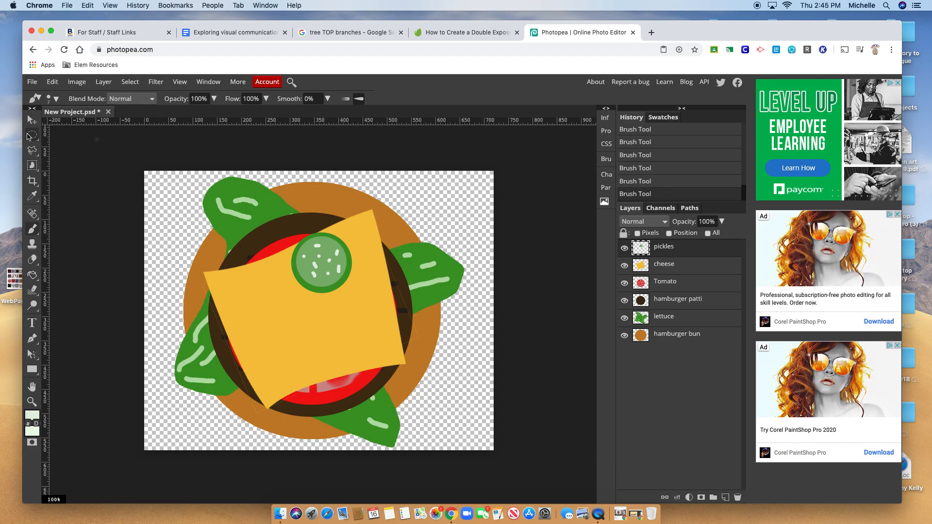
Select the whole pickle slice with a circular Ellipse Select selection
{"action": "left_click", "coordinate": [29, 135]}
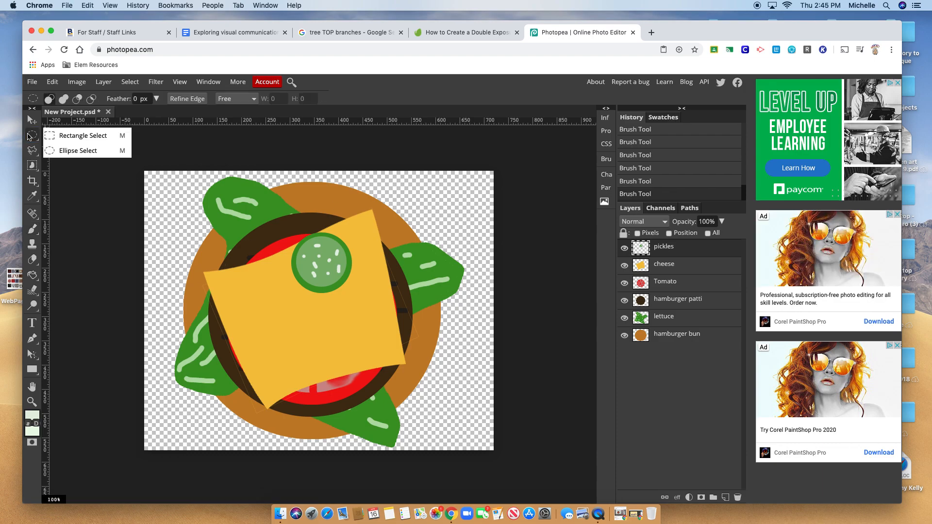
{"action": "left_click", "coordinate": [63, 151]}
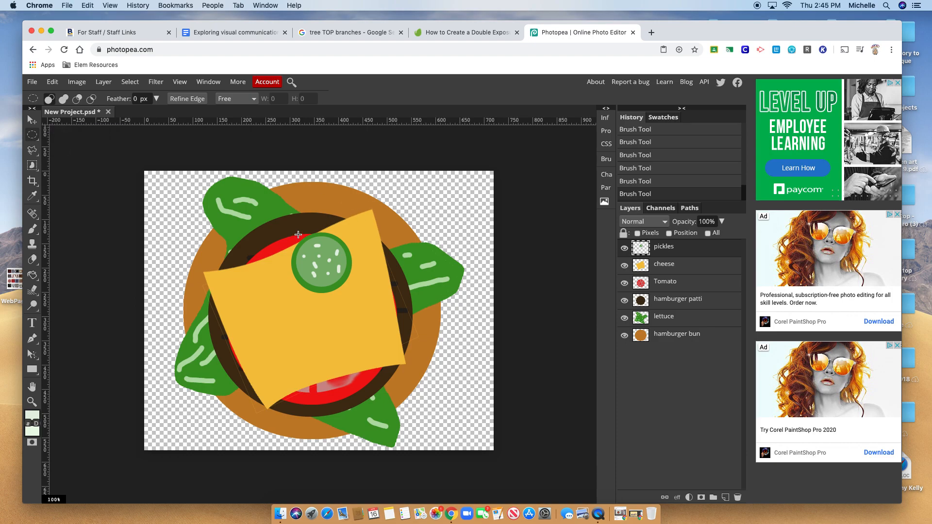
{"action": "left_click_drag", "start_coordinate": [298, 234], "coordinate": [354, 305]}
Place three copies of the selected pickle on the left, right and lower parts of the cheese slice
{"action": "key", "text": "v"}
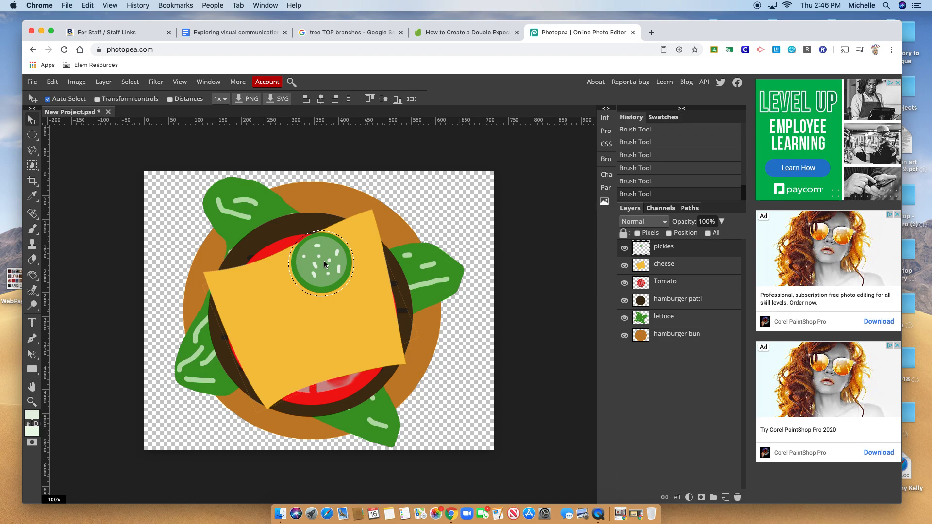
{"action": "left_click_drag", "start_coordinate": [325, 264], "coordinate": [258, 318]}
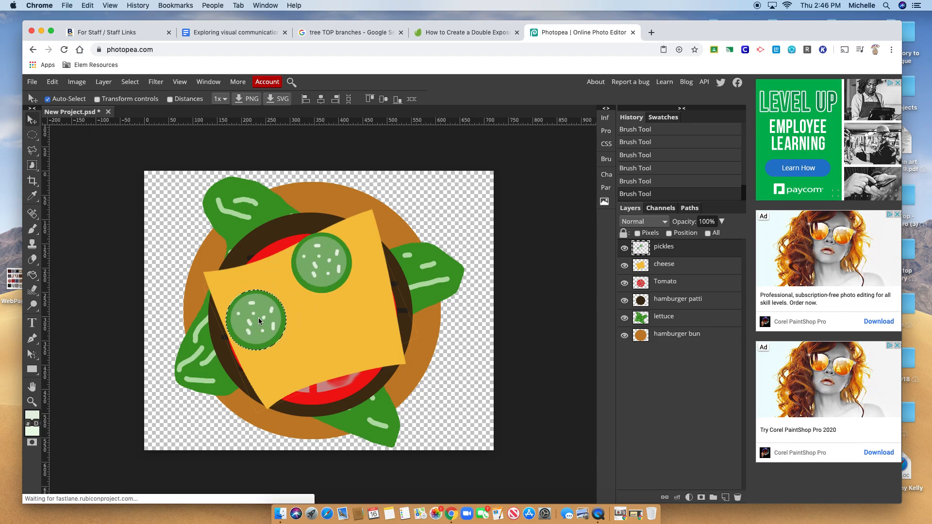
{"action": "left_click_drag", "start_coordinate": [255, 317], "coordinate": [316, 356]}
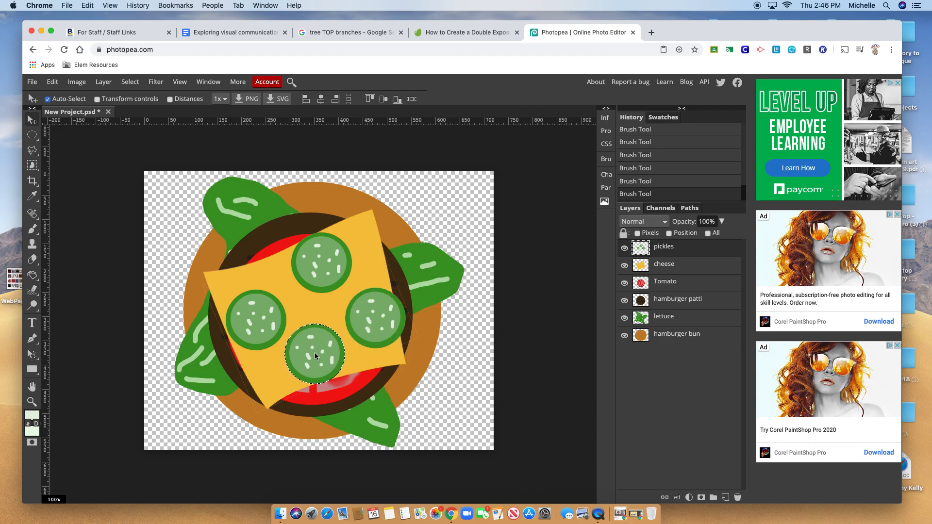
Scale the lowest pickle down to 71% with Free Transform and apply it
{"action": "left_click", "coordinate": [52, 82]}
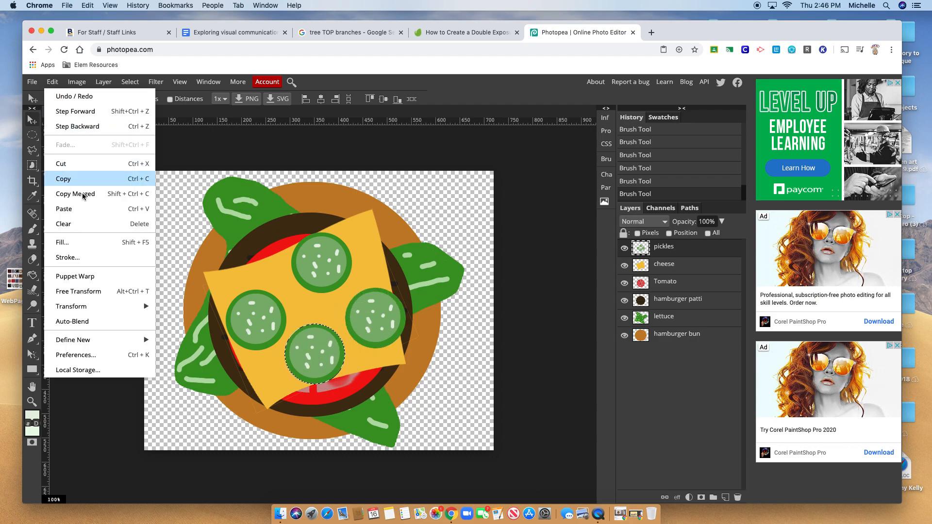
{"action": "left_click", "coordinate": [98, 291]}
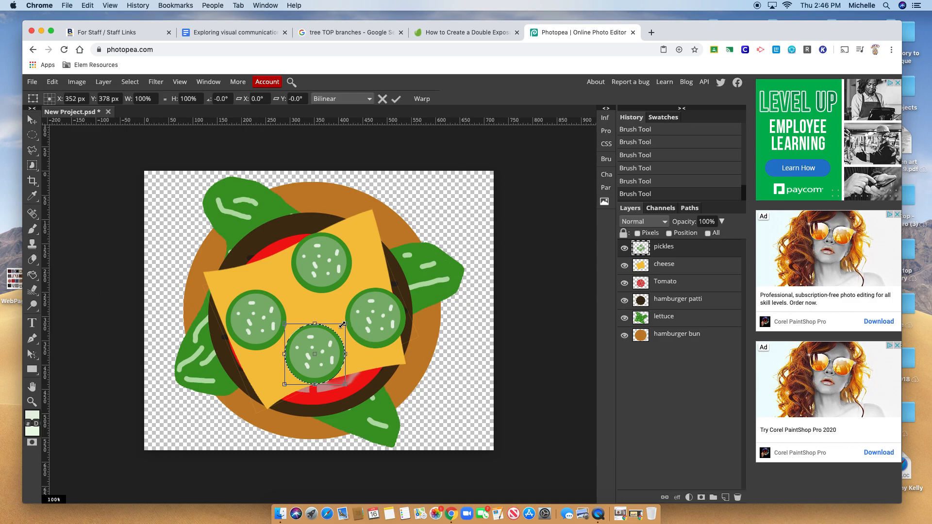
{"action": "mouse_move", "coordinate": [346, 325]}
{"action": "left_mouse_down"}
{"action": "mouse_move", "coordinate": [332, 337]}
{"action": "mouse_move", "coordinate": [334, 326]}
{"action": "mouse_move", "coordinate": [338, 354]}
{"action": "mouse_move", "coordinate": [334, 303]}
{"action": "mouse_move", "coordinate": [337, 318]}
{"action": "left_mouse_up"}
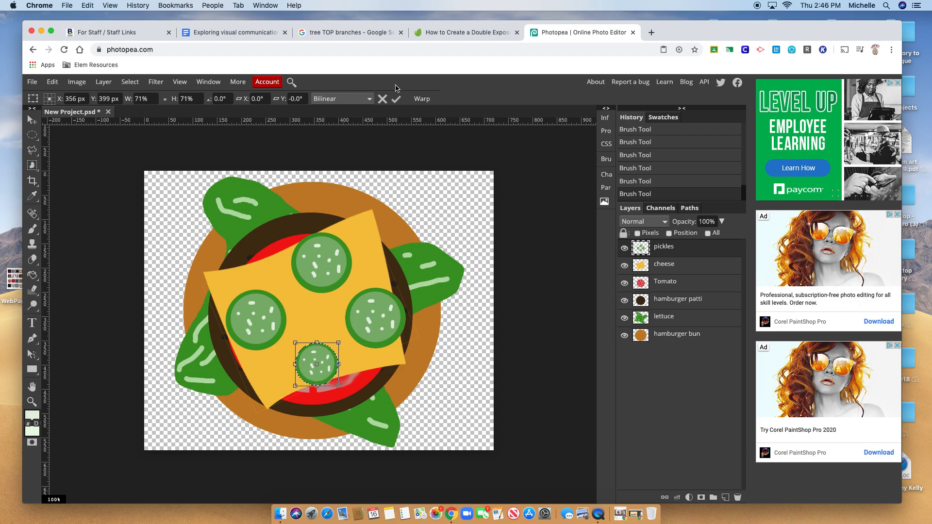
{"action": "left_click", "coordinate": [396, 99]}
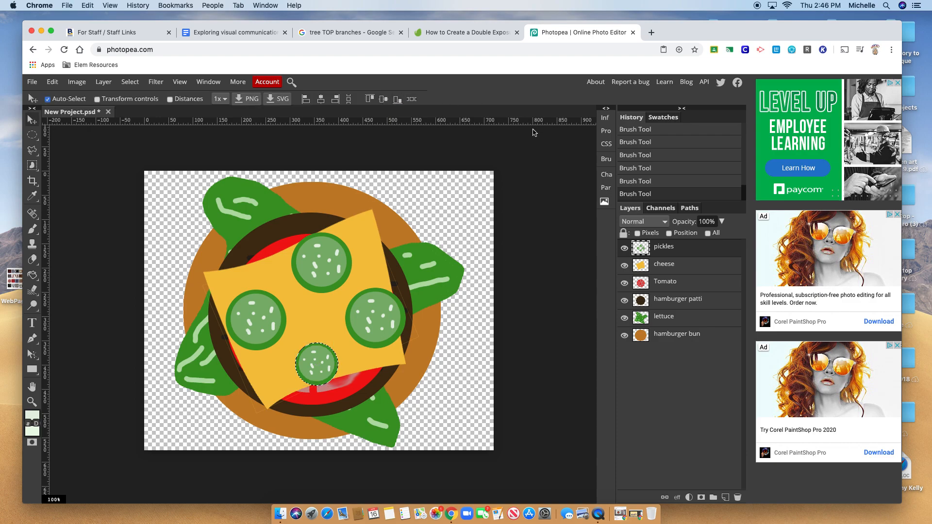
Add a new layer named Ketchup and place it above the pickles layer
{"action": "left_click", "coordinate": [664, 332]}
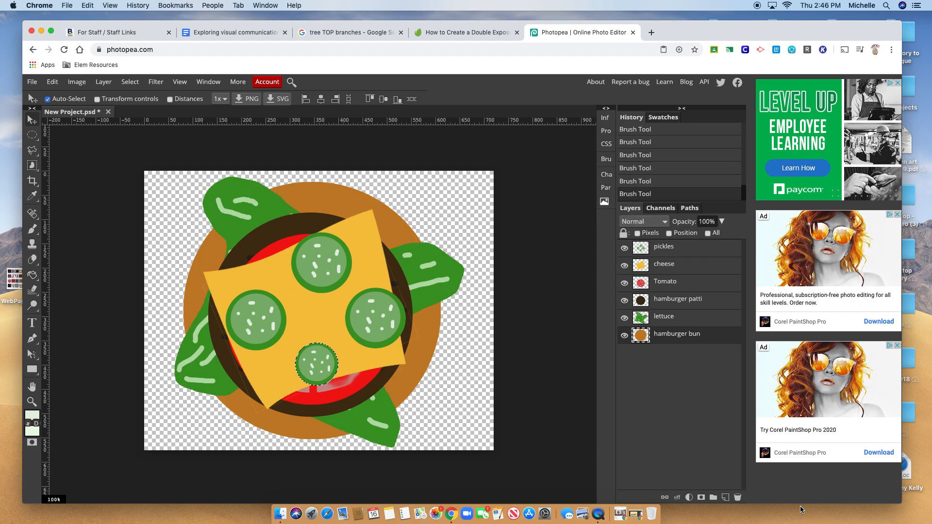
{"action": "left_click", "coordinate": [725, 498]}
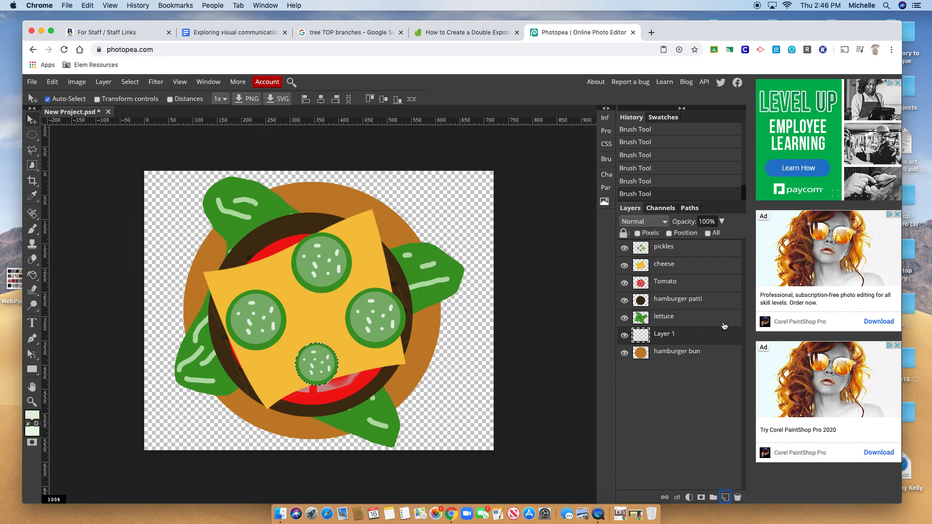
{"action": "left_click_drag", "start_coordinate": [707, 338], "coordinate": [704, 249]}
{"action": "double_click", "coordinate": [657, 247]}
{"action": "type", "text": "Ketchup"}
{"action": "key", "text": "Return"}
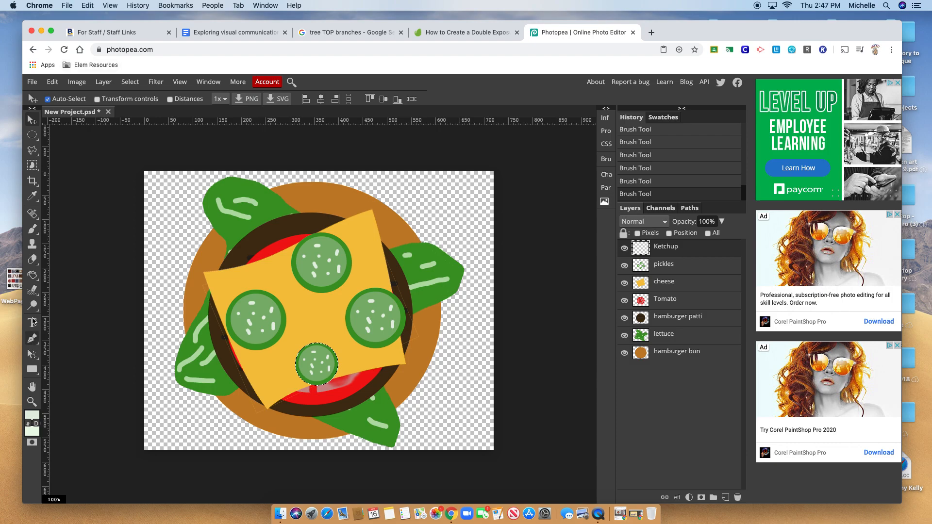
Choose the Brush tool and set the foreground color to the ketchup red #d72f2f
{"action": "left_click", "coordinate": [34, 229]}
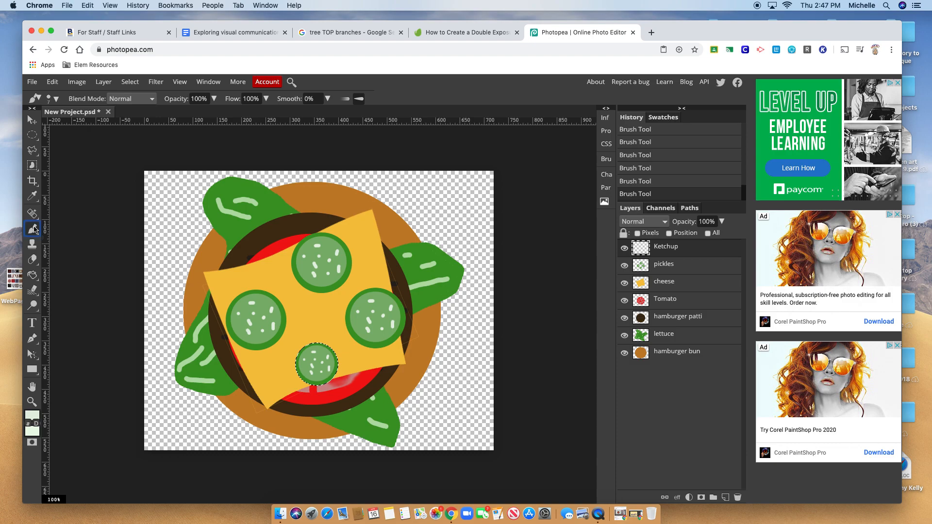
{"action": "right_click", "coordinate": [34, 229]}
{"action": "left_click", "coordinate": [75, 230]}
{"action": "left_click", "coordinate": [34, 416]}
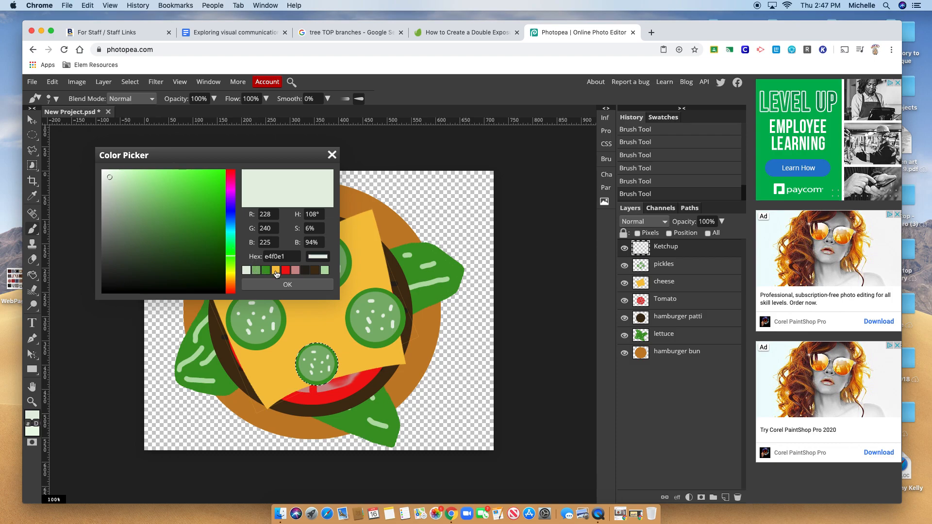
{"action": "left_click", "coordinate": [286, 268]}
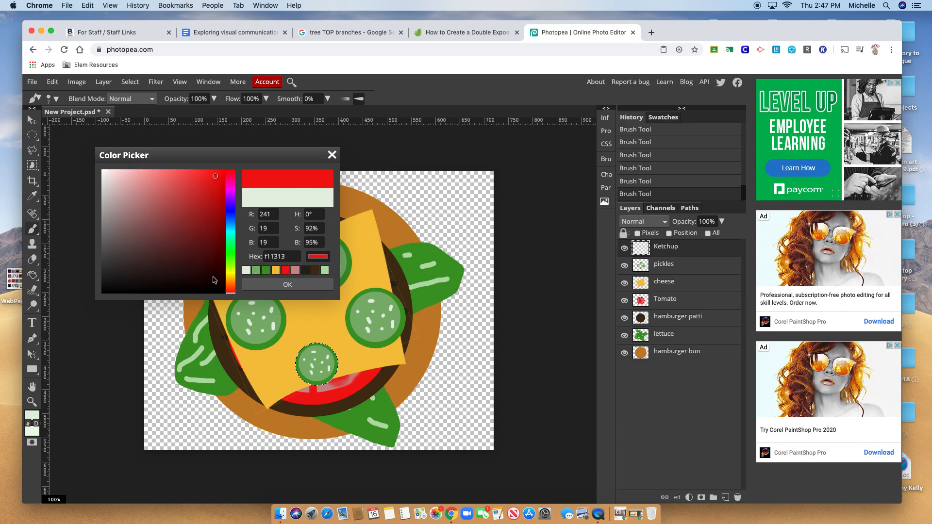
{"action": "mouse_move", "coordinate": [200, 178]}
{"action": "left_mouse_down"}
{"action": "mouse_move", "coordinate": [185, 181]}
{"action": "mouse_move", "coordinate": [198, 189]}
{"action": "left_mouse_up"}
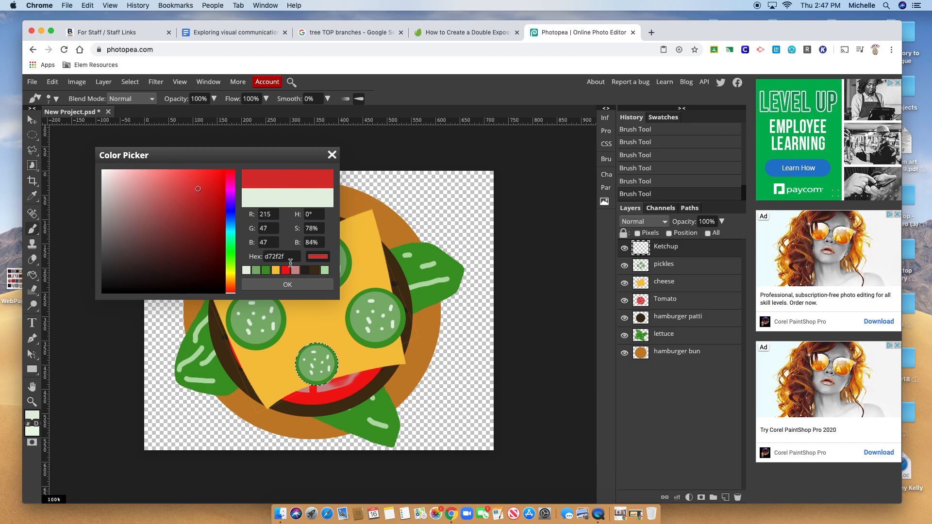
{"action": "left_click", "coordinate": [286, 285]}
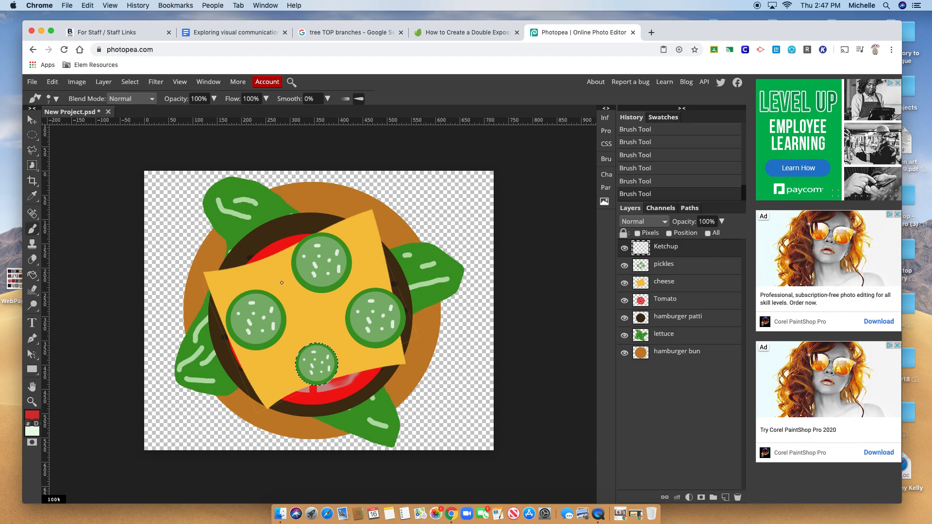
Choose the soft 12 px brush preset with 0% hardness and enlarge the brush slightly
{"action": "left_click", "coordinate": [52, 98]}
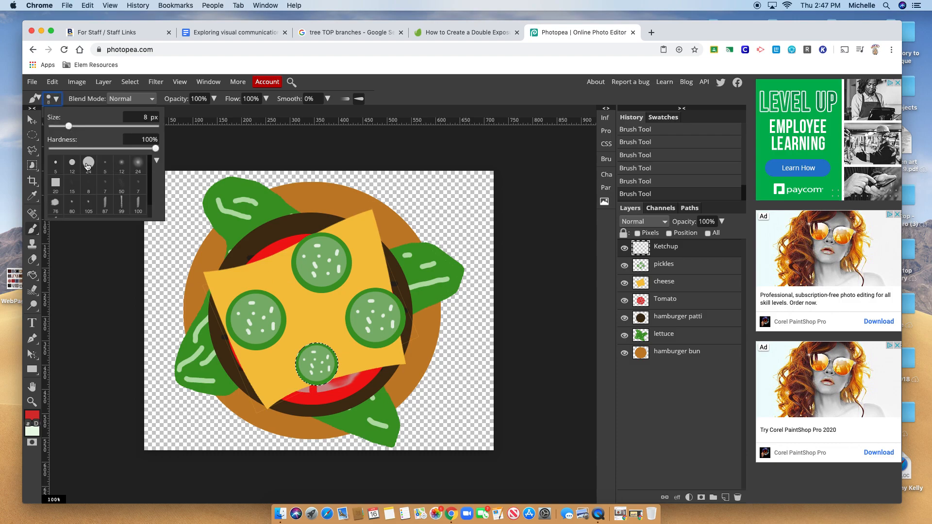
{"action": "left_click_drag", "start_coordinate": [69, 127], "coordinate": [73, 127]}
{"action": "left_click", "coordinate": [117, 169]}
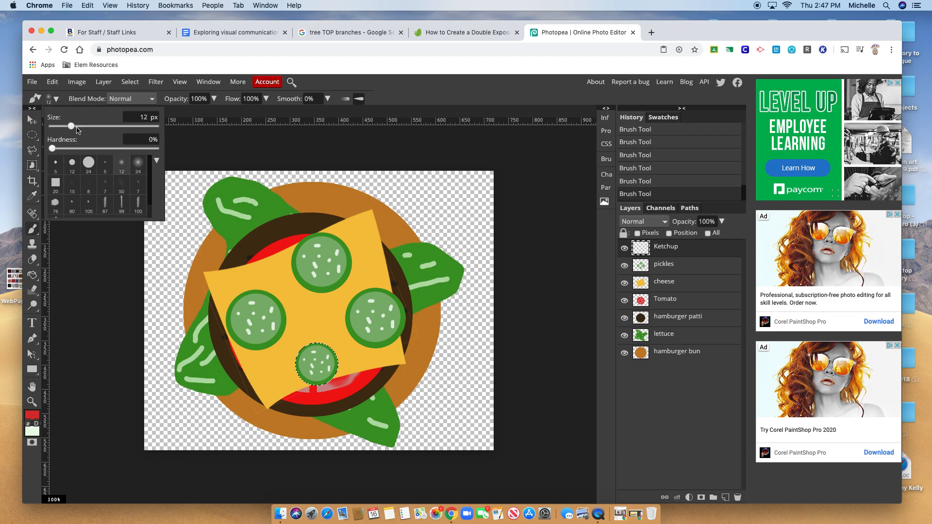
{"action": "left_click_drag", "start_coordinate": [72, 127], "coordinate": [76, 127]}
{"action": "left_click", "coordinate": [326, 257]}
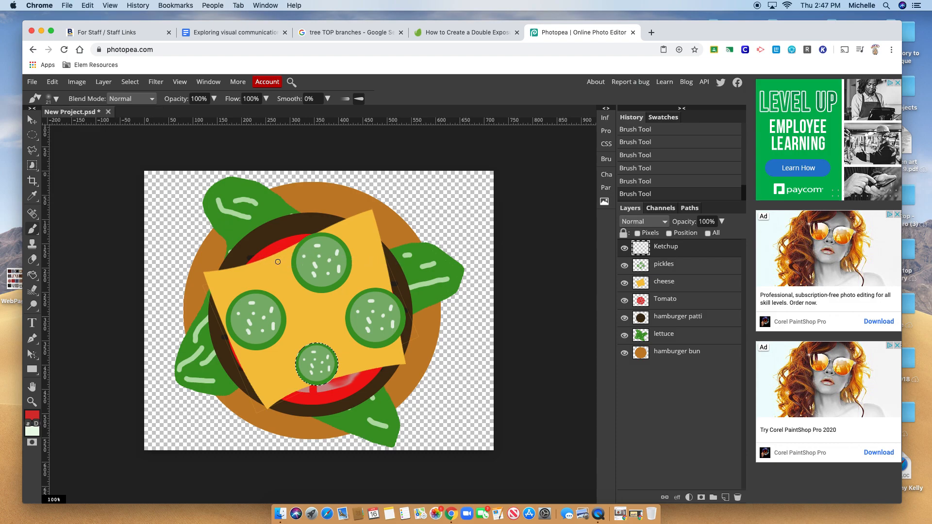
Select the entire canvas and scribble looping red ketchup strokes over the cheese and pickles on the Ketchup layer
{"action": "left_click", "coordinate": [131, 81]}
{"action": "left_click", "coordinate": [130, 97]}
{"action": "mouse_move", "coordinate": [304, 264]}
{"action": "left_mouse_down"}
{"action": "mouse_move", "coordinate": [322, 257]}
{"action": "mouse_move", "coordinate": [264, 264]}
{"action": "mouse_move", "coordinate": [310, 269]}
{"action": "mouse_move", "coordinate": [221, 279]}
{"action": "mouse_move", "coordinate": [339, 302]}
{"action": "mouse_move", "coordinate": [240, 351]}
{"action": "mouse_move", "coordinate": [274, 266]}
{"action": "mouse_move", "coordinate": [341, 310]}
{"action": "mouse_move", "coordinate": [303, 325]}
{"action": "mouse_move", "coordinate": [380, 377]}
{"action": "mouse_move", "coordinate": [328, 304]}
{"action": "mouse_move", "coordinate": [345, 282]}
{"action": "mouse_move", "coordinate": [341, 258]}
{"action": "mouse_move", "coordinate": [280, 343]}
{"action": "mouse_move", "coordinate": [256, 236]}
{"action": "mouse_move", "coordinate": [357, 314]}
{"action": "mouse_move", "coordinate": [296, 280]}
{"action": "mouse_move", "coordinate": [368, 327]}
{"action": "mouse_move", "coordinate": [256, 292]}
{"action": "mouse_move", "coordinate": [338, 269]}
{"action": "mouse_move", "coordinate": [294, 351]}
{"action": "mouse_move", "coordinate": [283, 309]}
{"action": "mouse_move", "coordinate": [307, 317]}
{"action": "mouse_move", "coordinate": [305, 356]}
{"action": "mouse_move", "coordinate": [291, 371]}
{"action": "mouse_move", "coordinate": [347, 325]}
{"action": "mouse_move", "coordinate": [356, 328]}
{"action": "mouse_move", "coordinate": [337, 287]}
{"action": "mouse_move", "coordinate": [311, 294]}
{"action": "mouse_move", "coordinate": [335, 269]}
{"action": "mouse_move", "coordinate": [354, 271]}
{"action": "mouse_move", "coordinate": [321, 244]}
{"action": "left_mouse_up"}
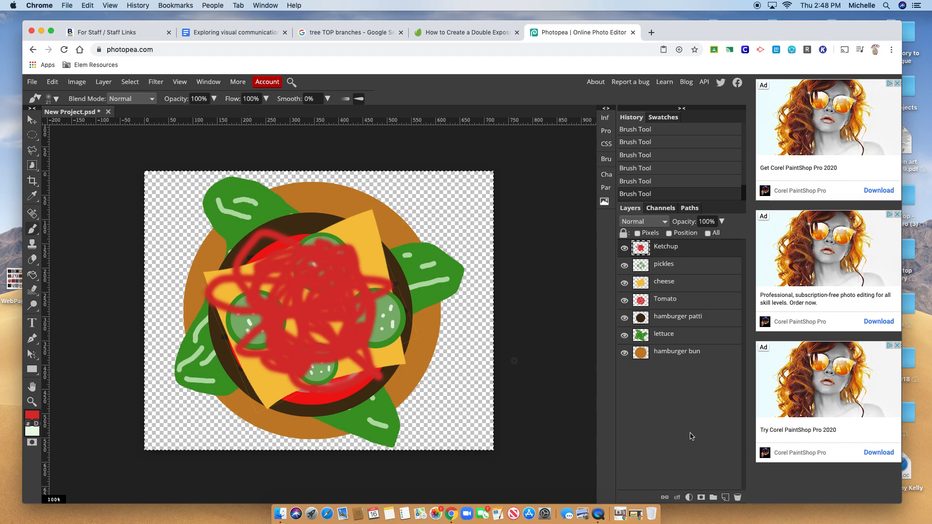
Duplicate the hamburger bun layer and move the copy above Ketchup to the top of the layer stack
{"action": "left_click", "coordinate": [670, 357]}
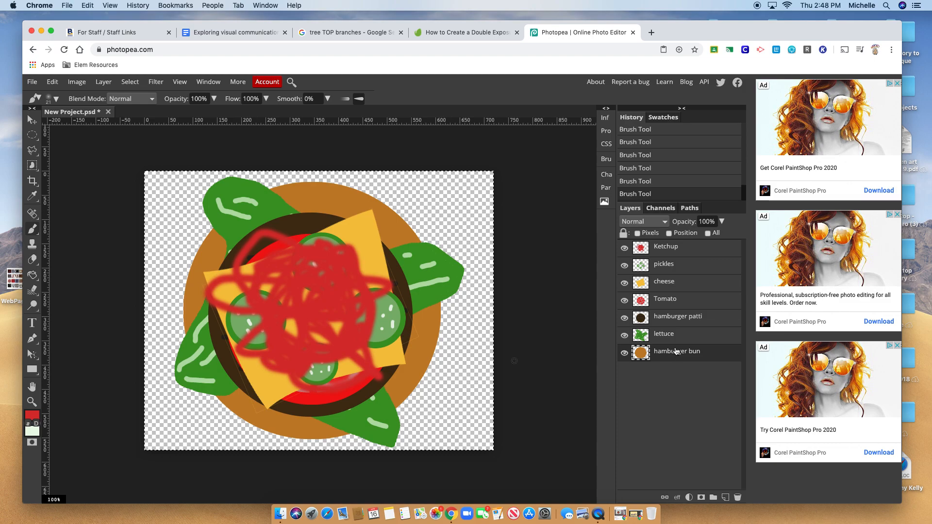
{"action": "left_click", "coordinate": [104, 82]}
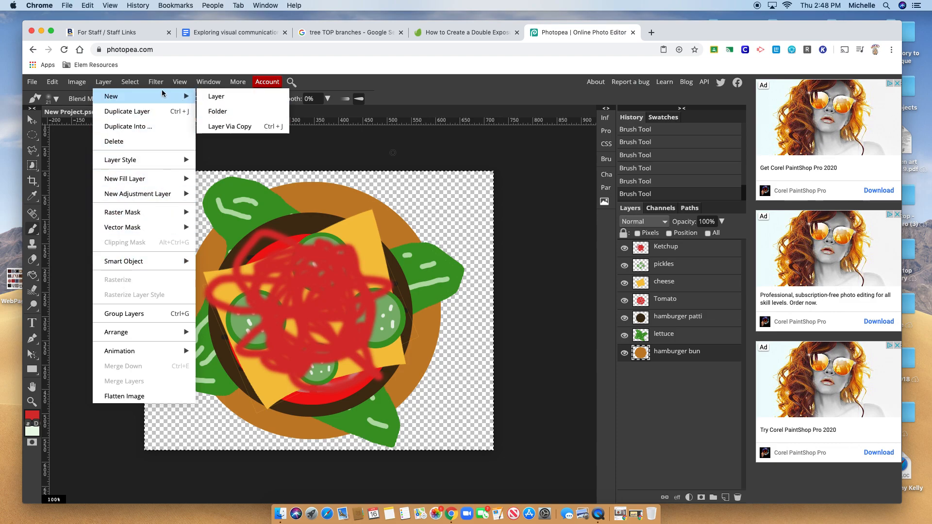
{"action": "left_click", "coordinate": [171, 114]}
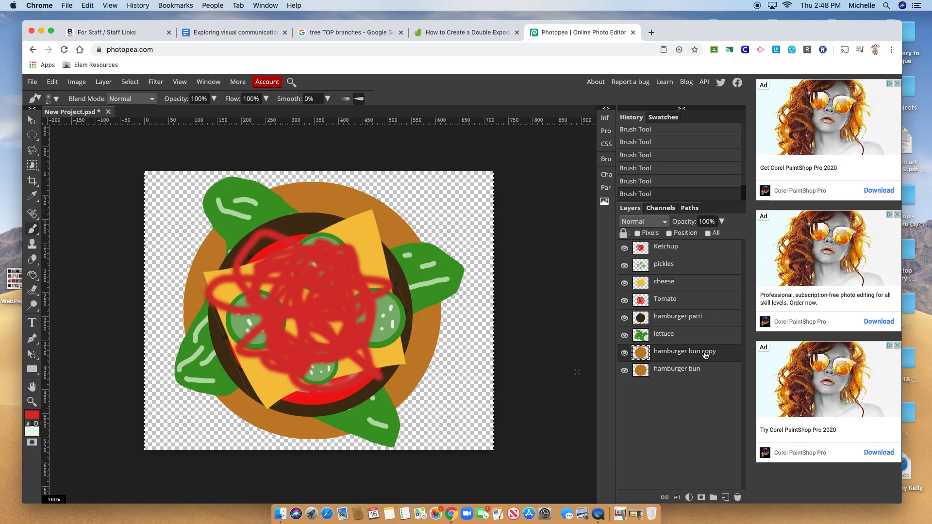
{"action": "left_click_drag", "start_coordinate": [686, 354], "coordinate": [684, 250]}
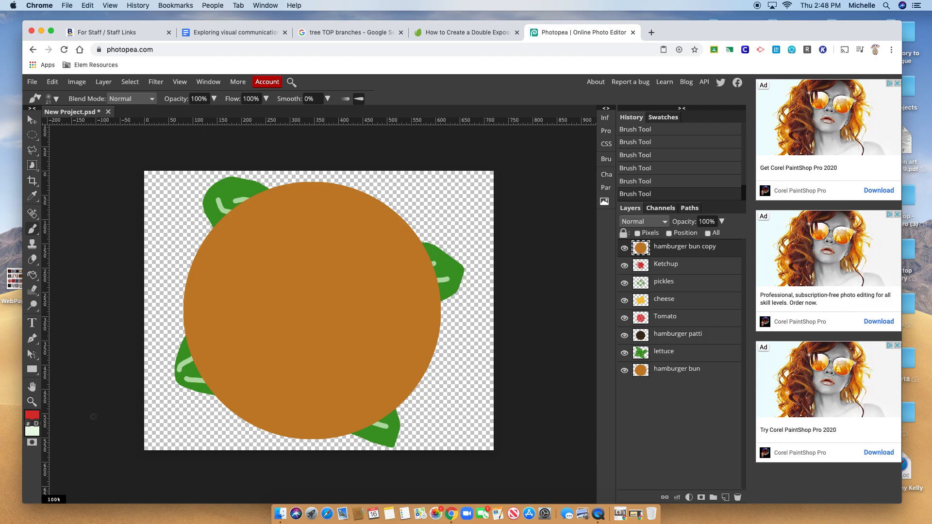
Set the foreground color to the bun's brown #c58129 by sampling it from the canvas
{"action": "left_click", "coordinate": [32, 416]}
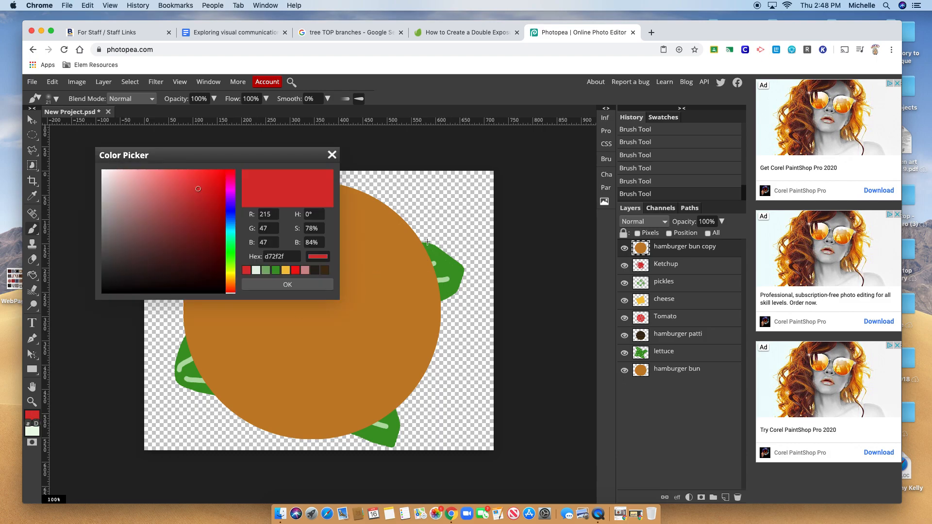
{"action": "left_click", "coordinate": [383, 259]}
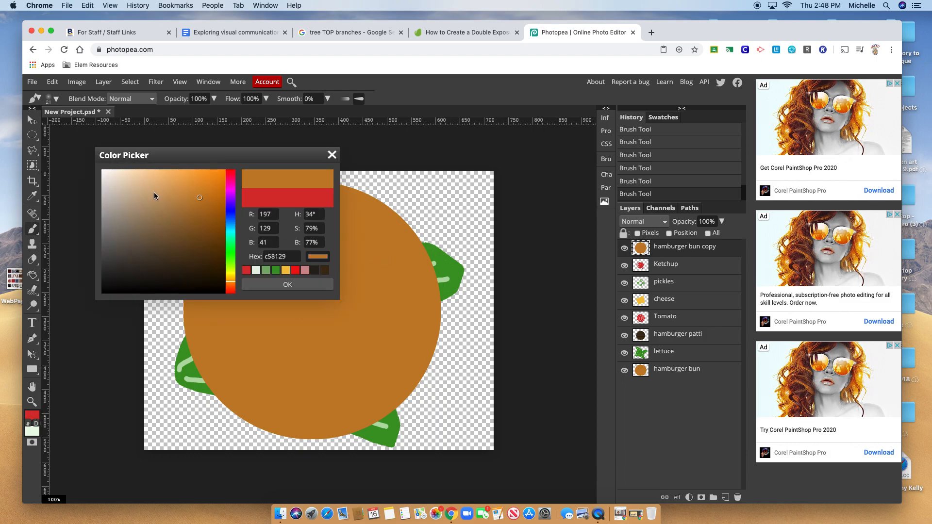
{"action": "left_click", "coordinate": [281, 286]}
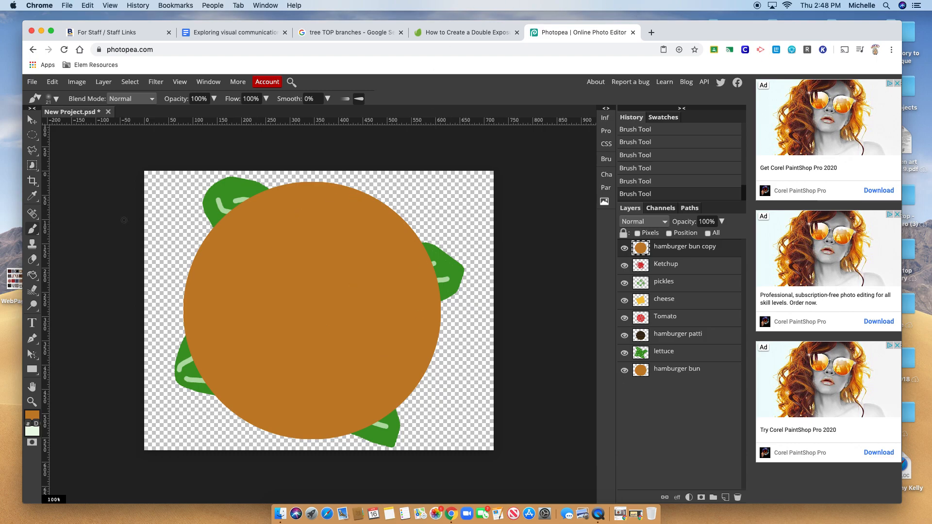
Select the transparent area around the top bun with the Magic Wand and invert the selection to the bun
{"action": "right_click", "coordinate": [32, 166]}
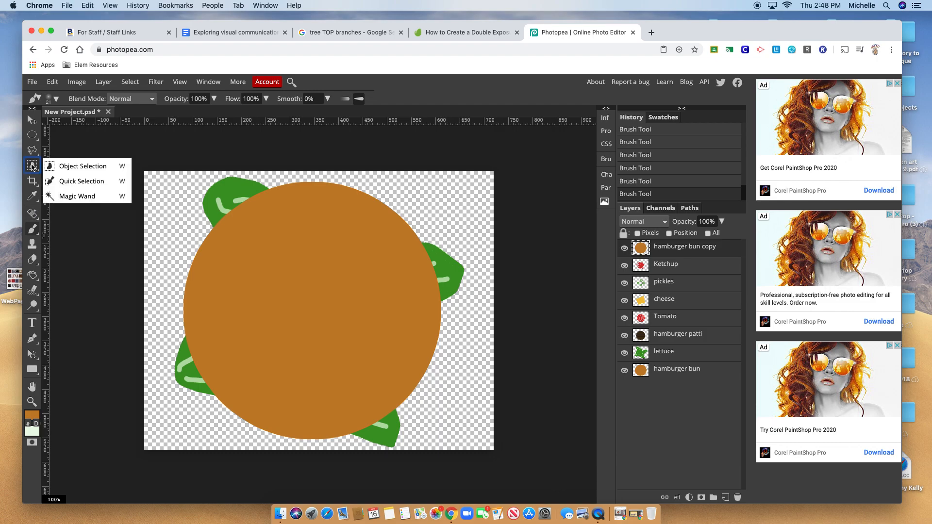
{"action": "left_click", "coordinate": [32, 165]}
{"action": "left_click", "coordinate": [32, 165]}
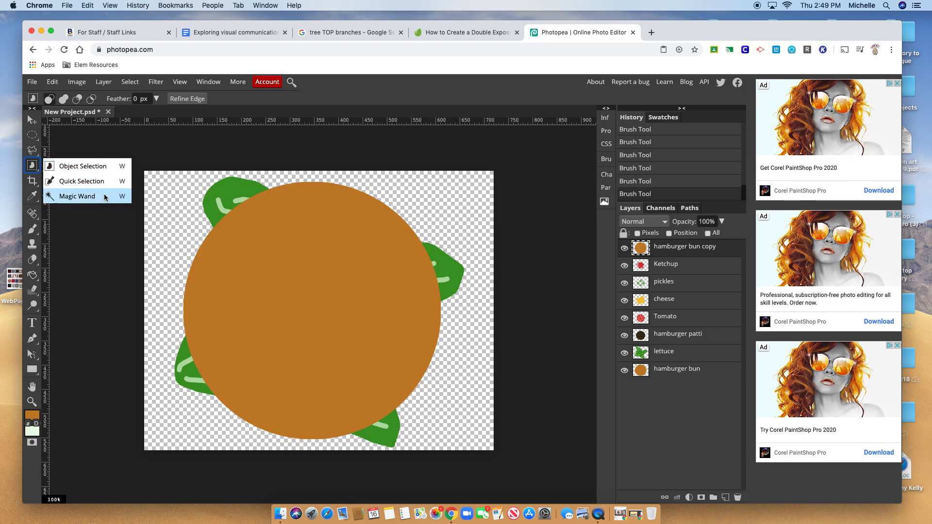
{"action": "left_click", "coordinate": [77, 196]}
{"action": "left_click", "coordinate": [159, 212]}
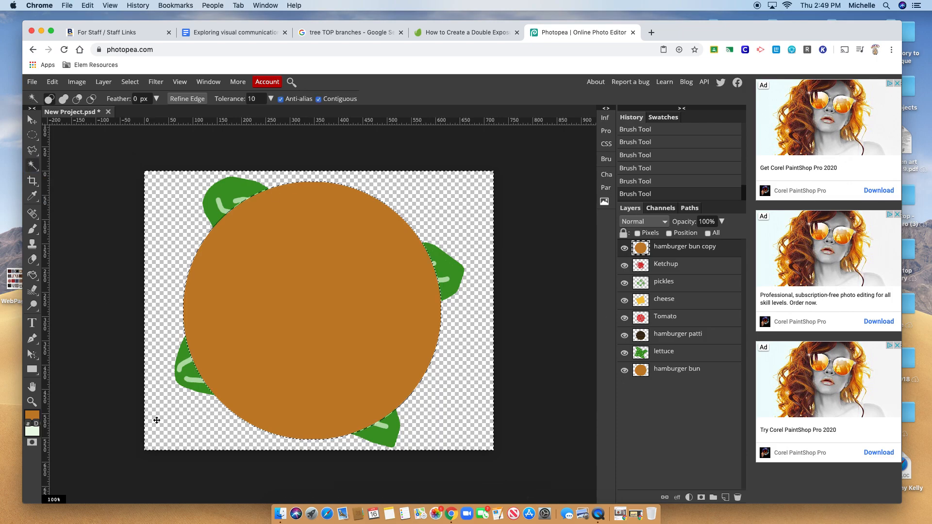
{"action": "left_click", "coordinate": [131, 82]}
{"action": "left_click", "coordinate": [142, 127]}
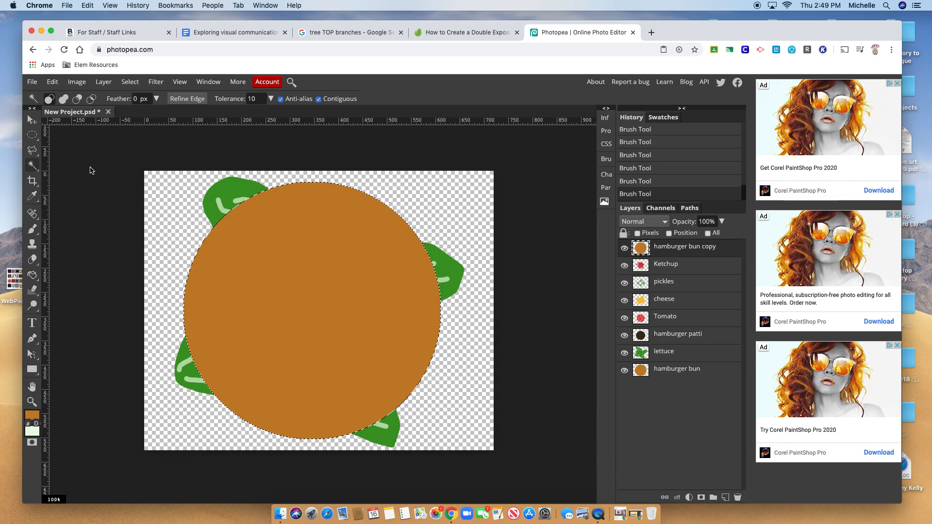
Choose the Gradient tool and add a tan color stop at 76% to the brown-to-pale gradient
{"action": "right_click", "coordinate": [32, 275]}
{"action": "left_click", "coordinate": [62, 279]}
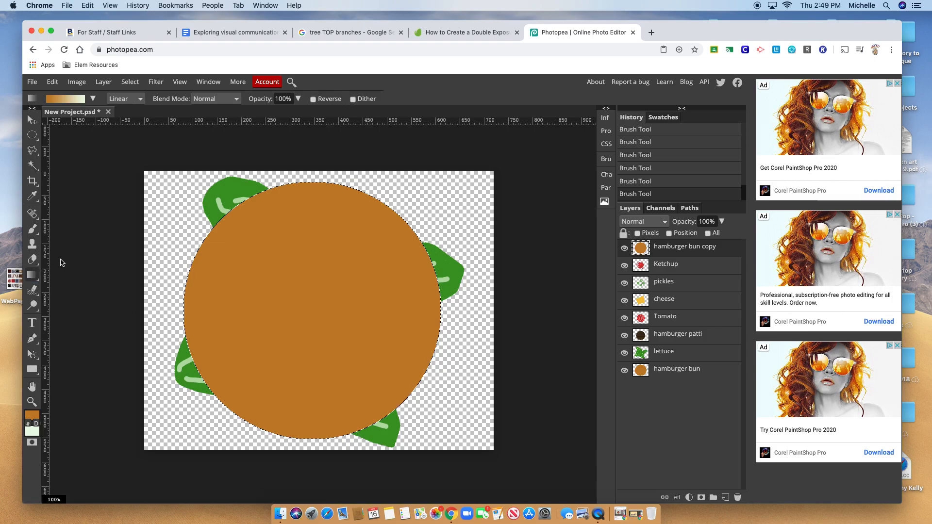
{"action": "left_click", "coordinate": [80, 99]}
{"action": "left_click_drag", "start_coordinate": [181, 159], "coordinate": [122, 134]}
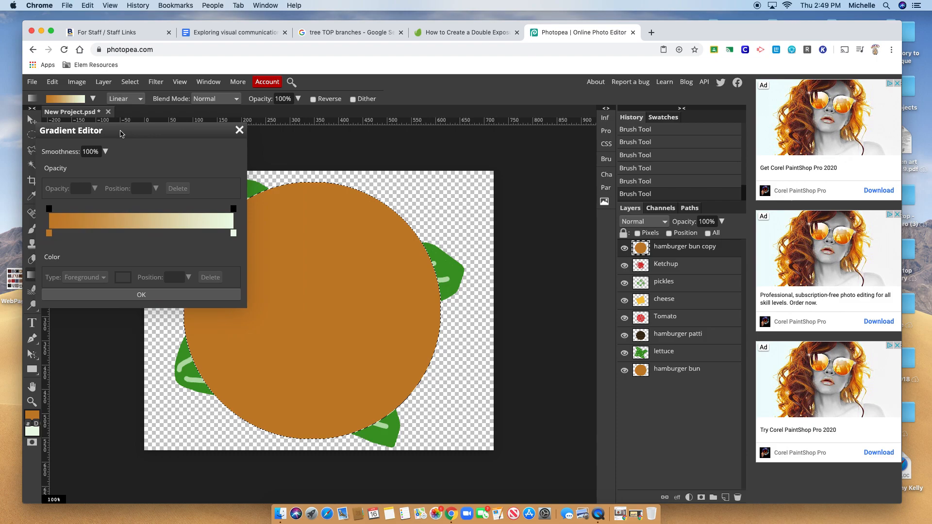
{"action": "left_click", "coordinate": [146, 234]}
{"action": "left_click_drag", "start_coordinate": [146, 233], "coordinate": [189, 237]}
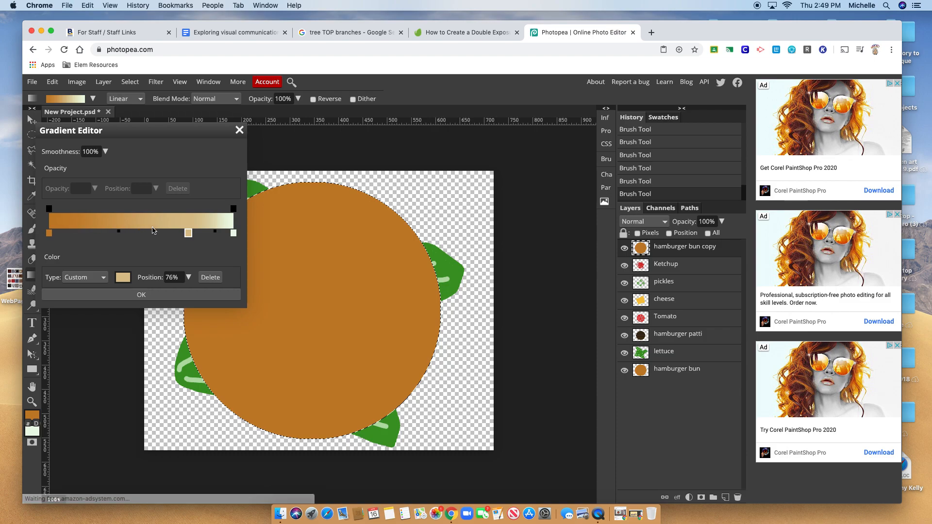
{"action": "left_click", "coordinate": [138, 296]}
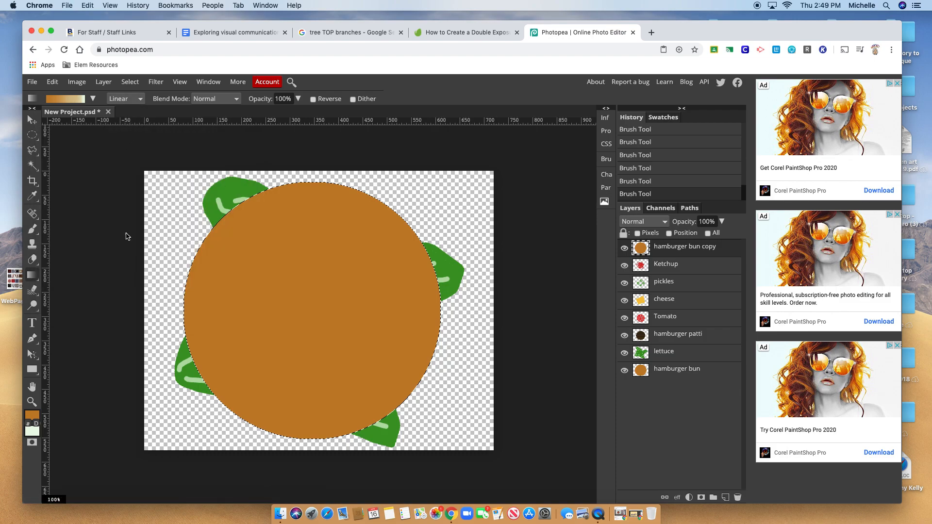
Set the gradient type to Radial, try it from the bun's center outward, and undo that fill
{"action": "left_click", "coordinate": [125, 99]}
{"action": "left_click", "coordinate": [127, 98]}
{"action": "left_click", "coordinate": [128, 100]}
{"action": "left_click", "coordinate": [127, 106]}
{"action": "left_click_drag", "start_coordinate": [321, 300], "coordinate": [395, 411]}
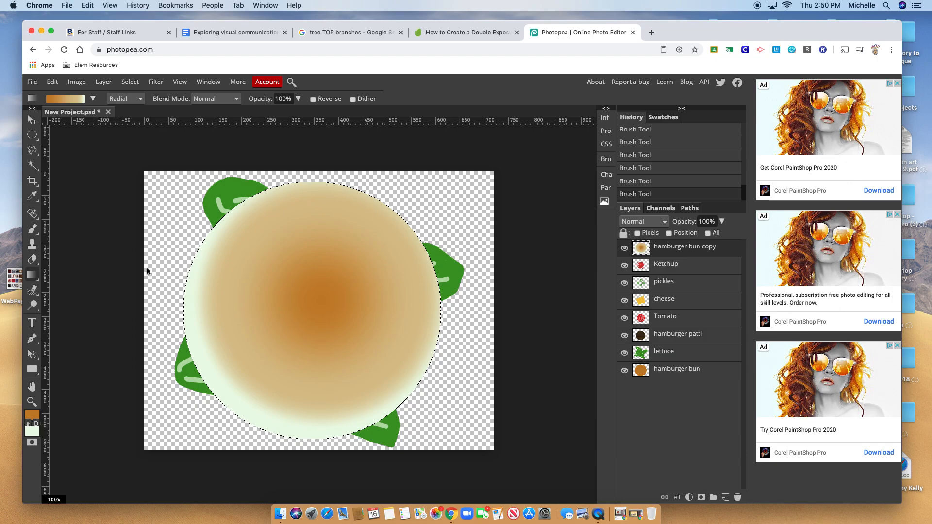
{"action": "key", "text": "ctrl+z"}
Reverse the gradient and fill the top bun radially from its center to near its lower-right edge
{"action": "left_click", "coordinate": [313, 99]}
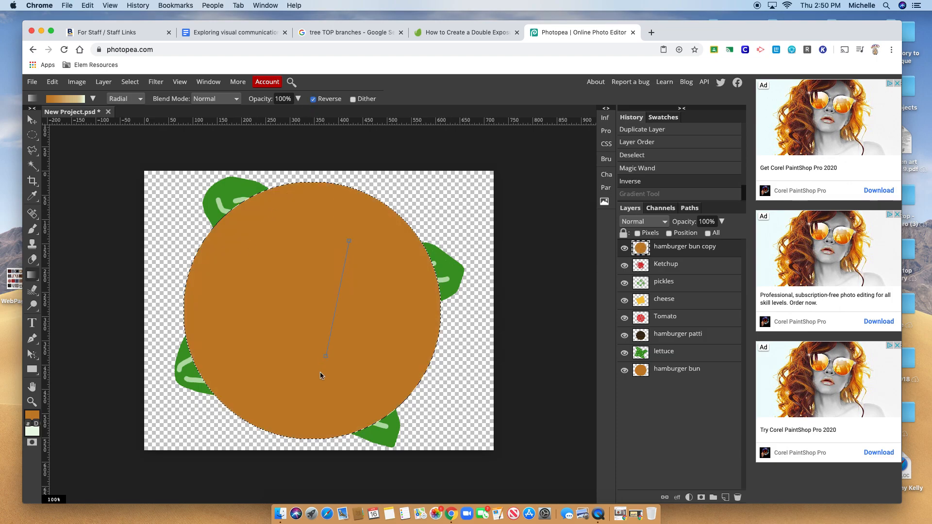
{"action": "left_click_drag", "start_coordinate": [305, 424], "coordinate": [306, 435]}
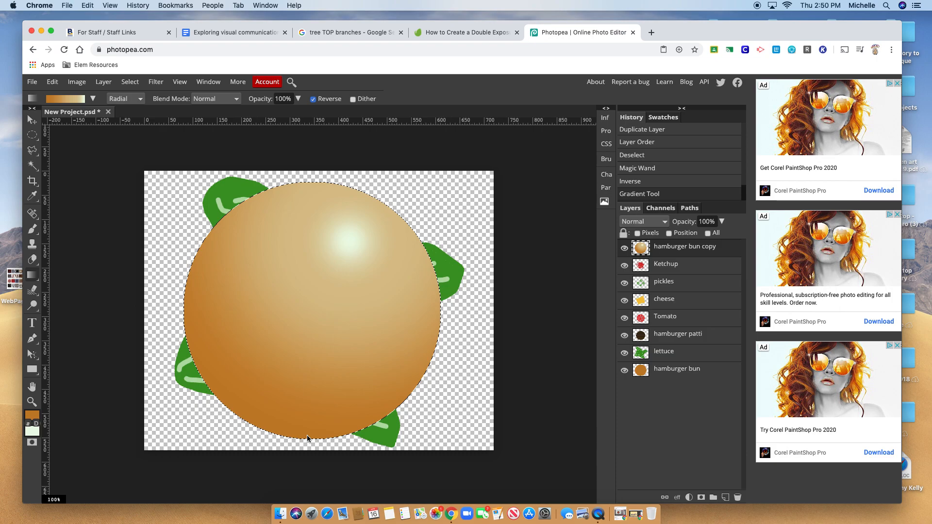
{"action": "key", "text": "ctrl+z"}
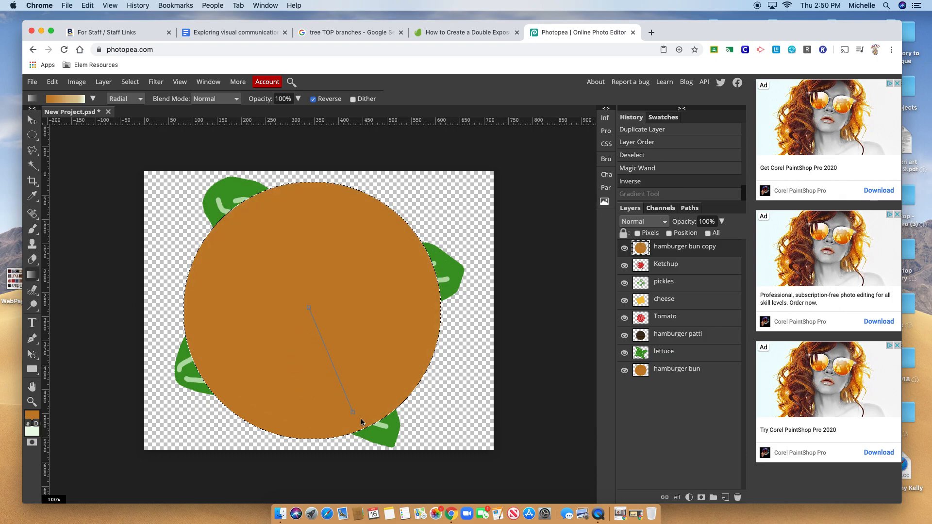
{"action": "left_click_drag", "start_coordinate": [361, 419], "coordinate": [364, 423]}
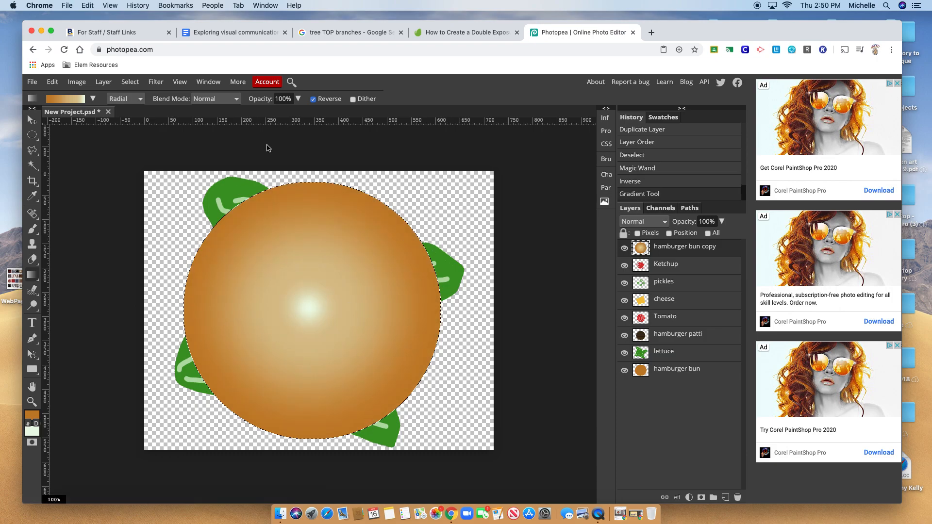
Apply a Gaussian Blur with a 6.2 px radius to the selected top bun
{"action": "left_click", "coordinate": [160, 86]}
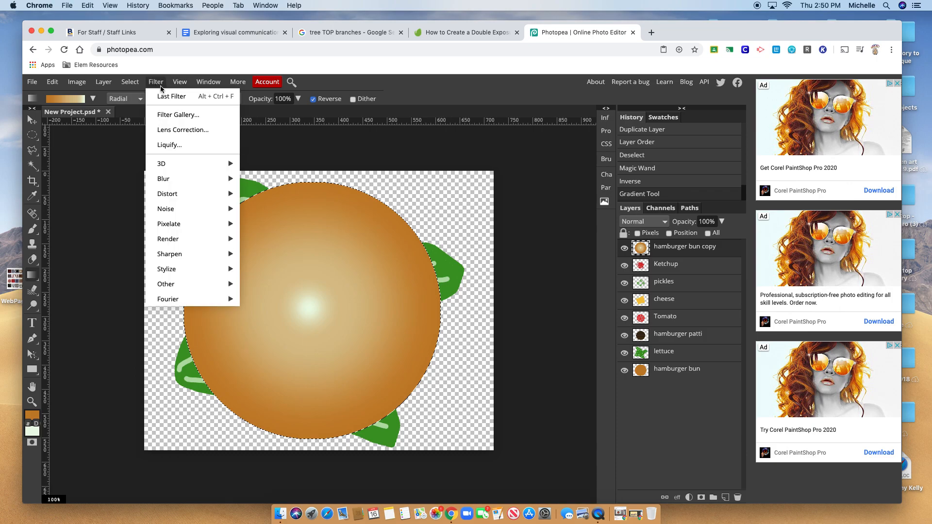
{"action": "mouse_move", "coordinate": [186, 182]}
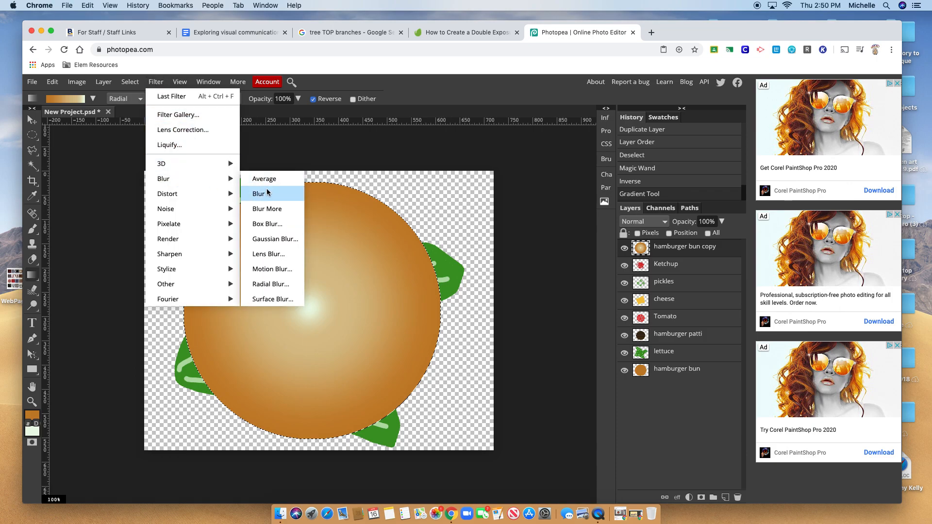
{"action": "left_click", "coordinate": [279, 240]}
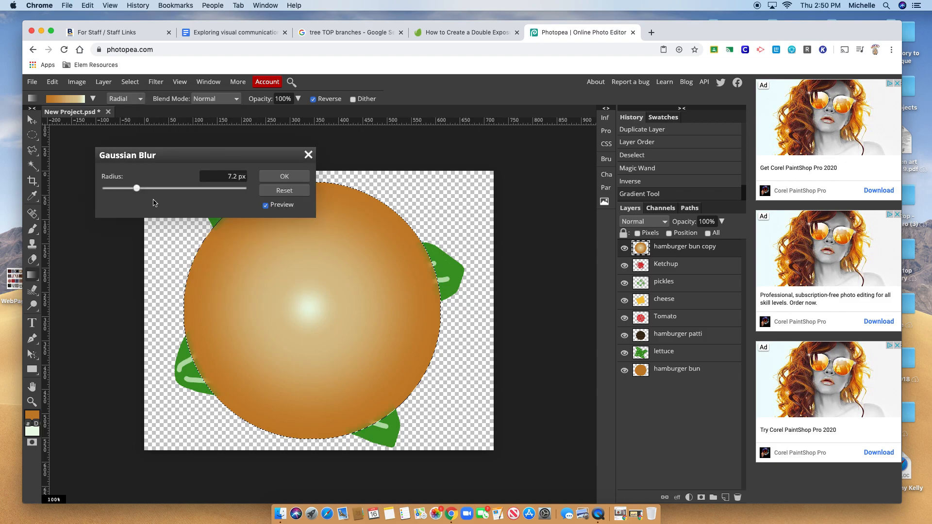
{"action": "mouse_move", "coordinate": [138, 190]}
{"action": "left_mouse_down"}
{"action": "mouse_move", "coordinate": [158, 193]}
{"action": "mouse_move", "coordinate": [143, 197]}
{"action": "left_mouse_up"}
{"action": "left_click", "coordinate": [266, 206]}
{"action": "left_click", "coordinate": [266, 206]}
{"action": "left_click_drag", "start_coordinate": [141, 188], "coordinate": [136, 189]}
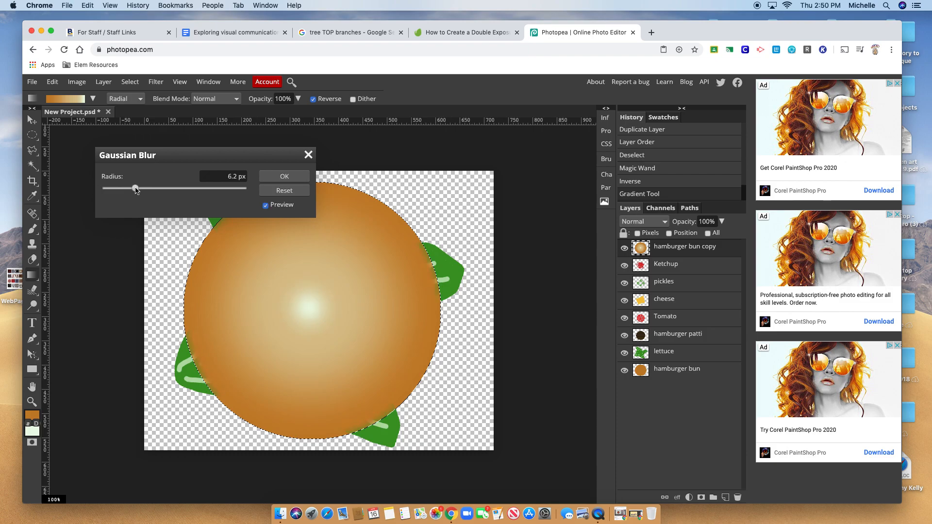
{"action": "left_click", "coordinate": [280, 177]}
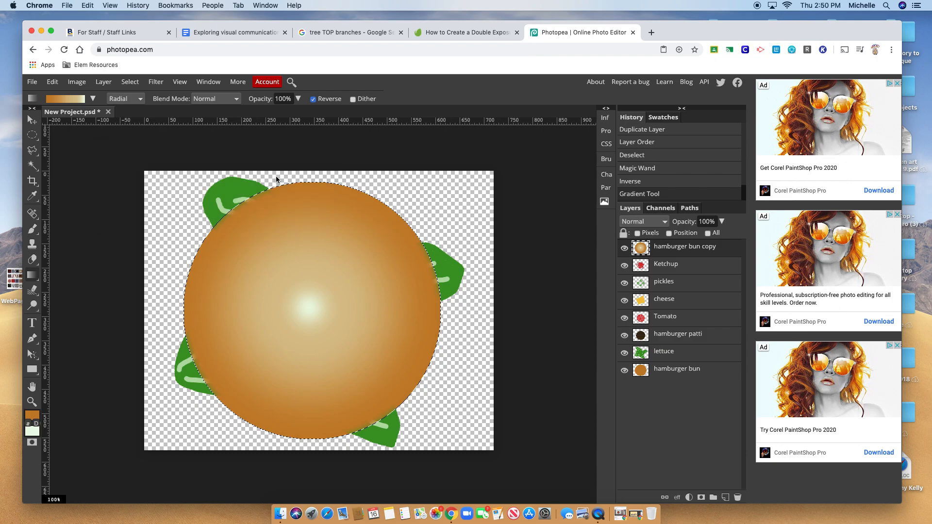
Swap the foreground and background colors and brush small pale sesame seeds all over the top bun
{"action": "left_click", "coordinate": [32, 431]}
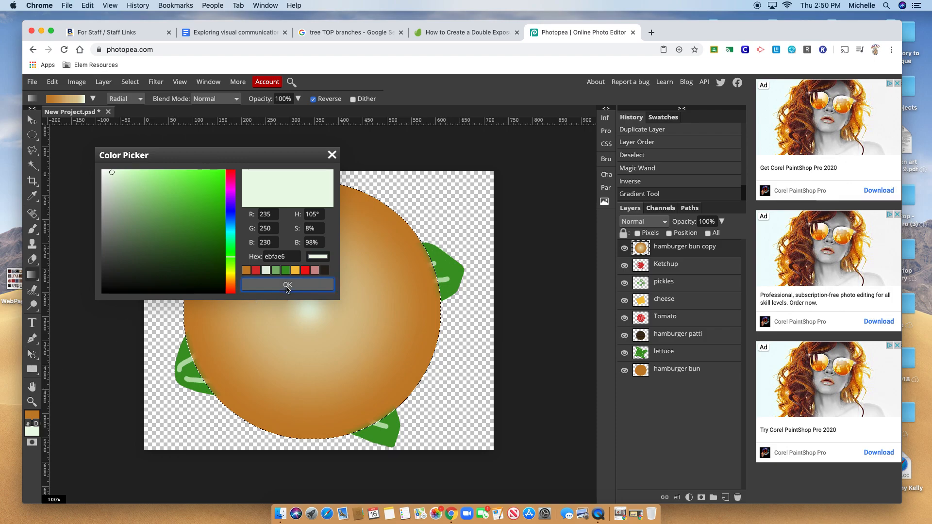
{"action": "left_click", "coordinate": [285, 284]}
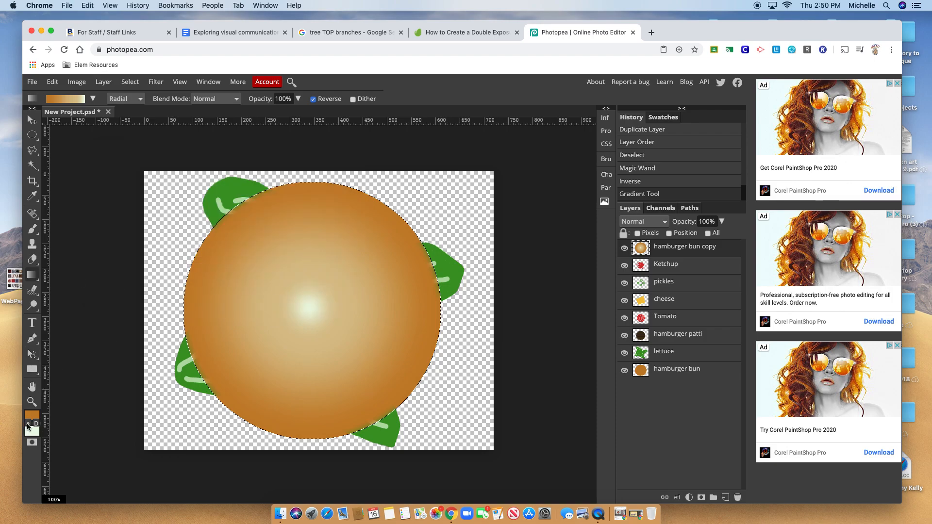
{"action": "left_click", "coordinate": [27, 423]}
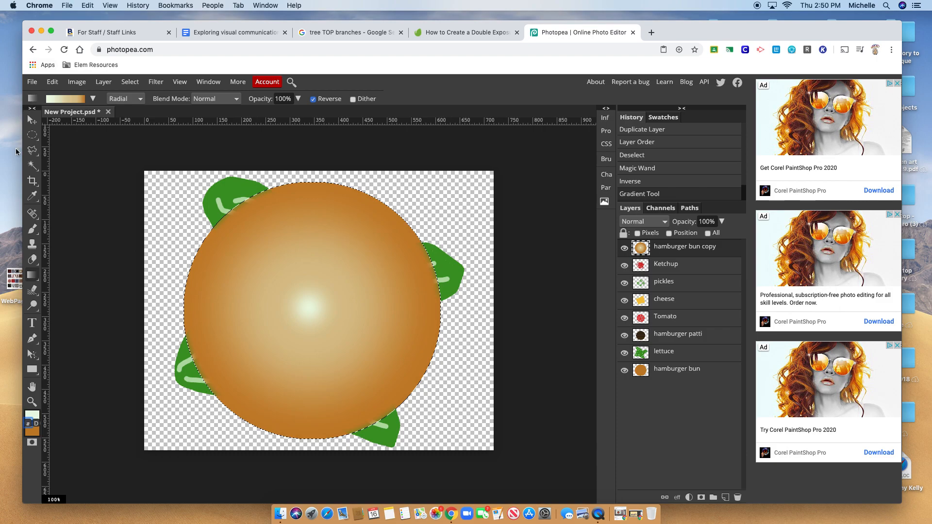
{"action": "left_click", "coordinate": [32, 229]}
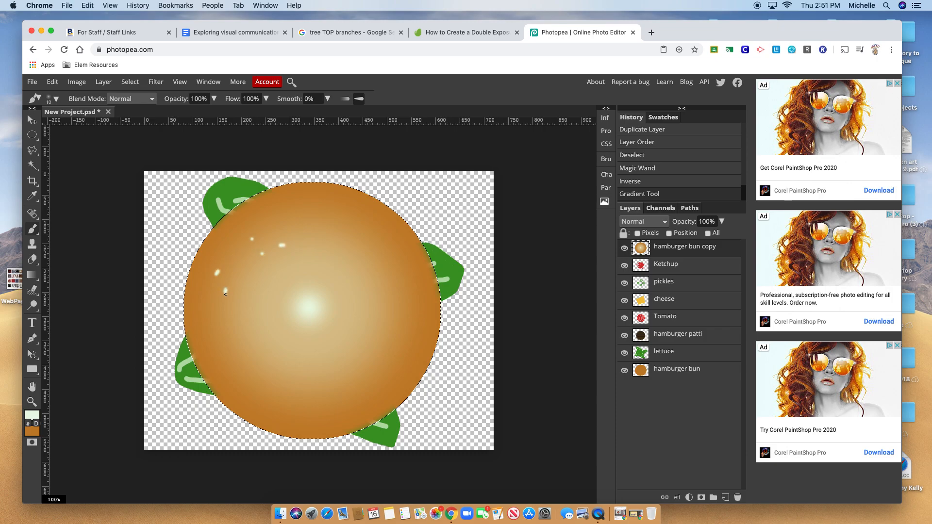
{"action": "left_click", "coordinate": [319, 290]}
{"action": "left_click", "coordinate": [335, 257]}
{"action": "left_click_drag", "start_coordinate": [400, 317], "coordinate": [400, 322]}
{"action": "left_click_drag", "start_coordinate": [316, 434], "coordinate": [330, 434]}
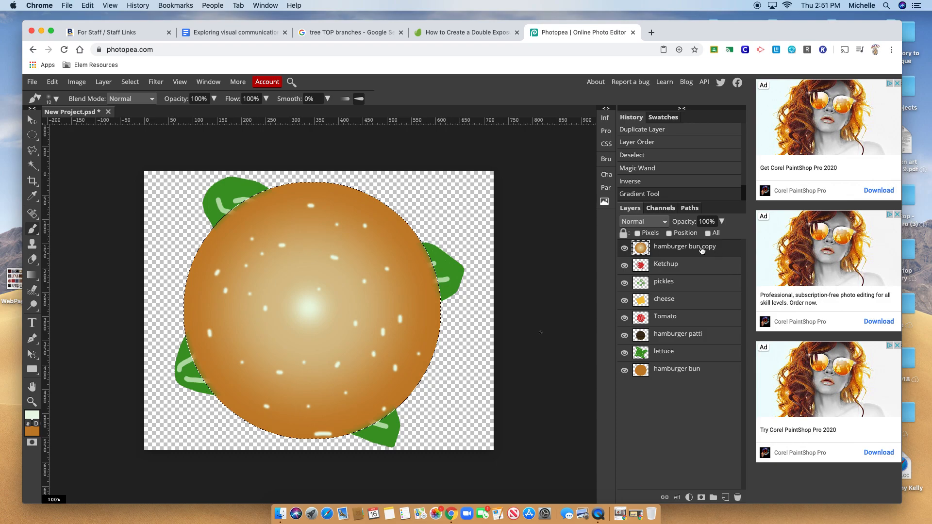
Save the hamburger project as a PSD file
{"action": "left_click", "coordinate": [33, 81]}
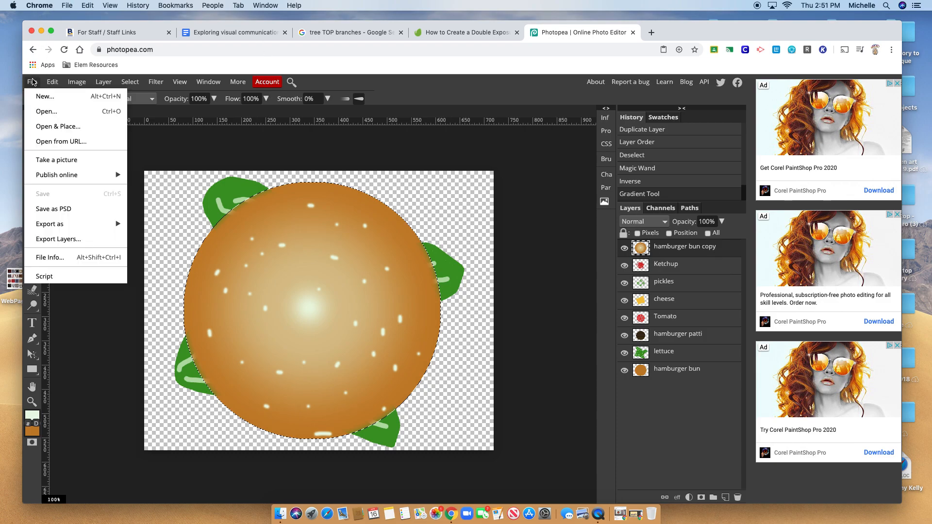
{"action": "mouse_move", "coordinate": [76, 224]}
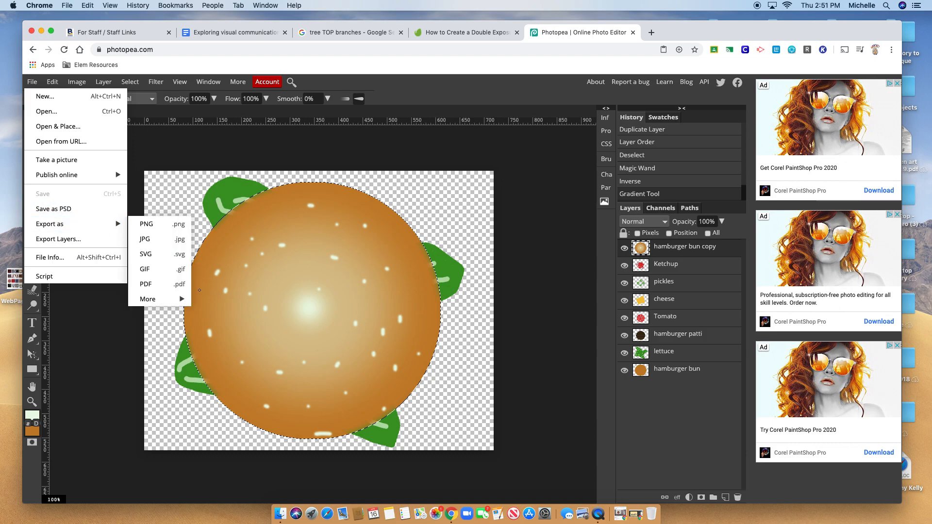
{"action": "left_click", "coordinate": [43, 209]}
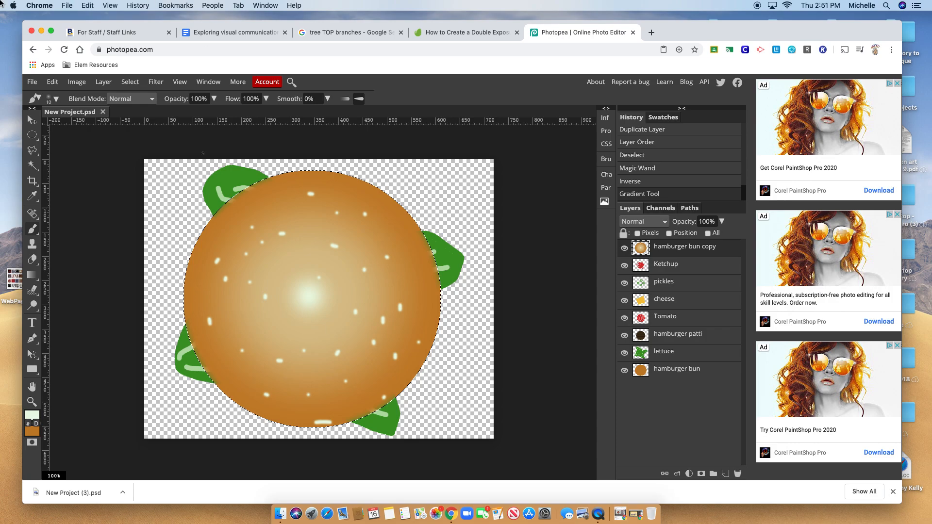
{"action": "left_click", "coordinate": [600, 516]}
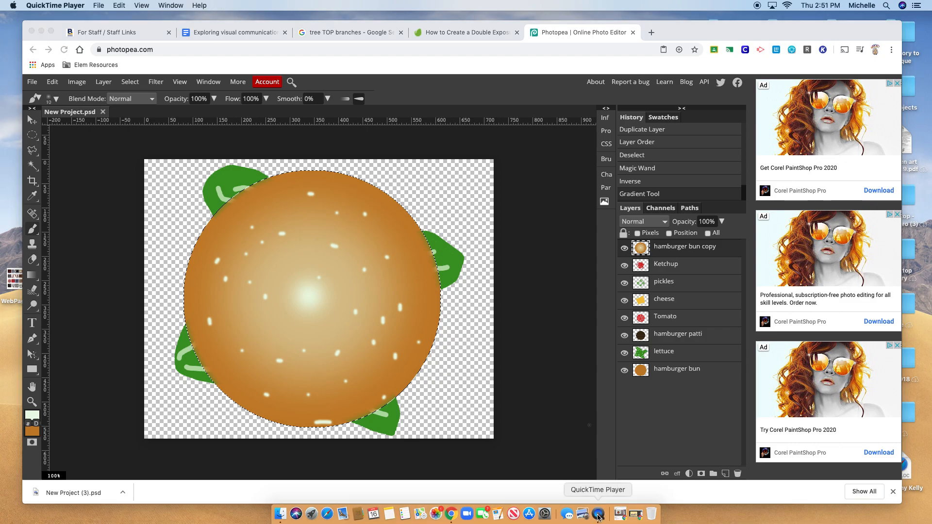
{"action": "right_click", "coordinate": [598, 518]}
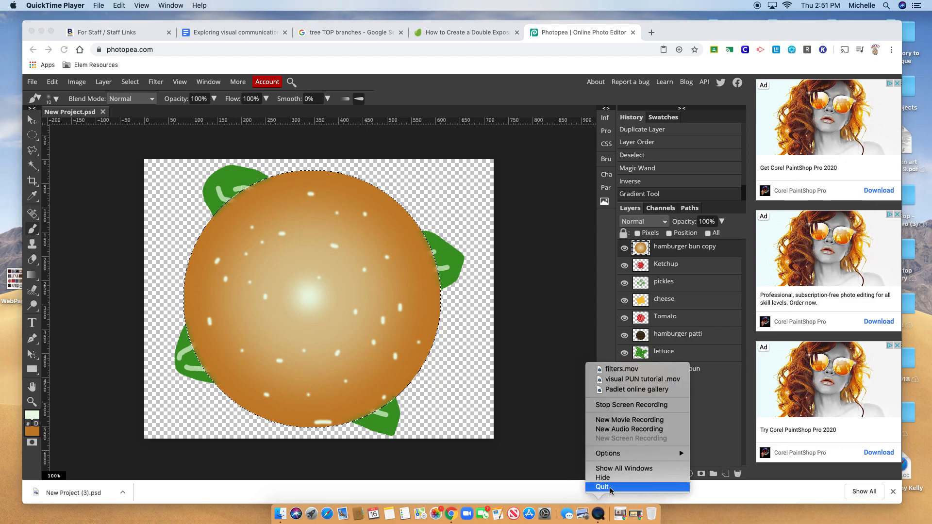